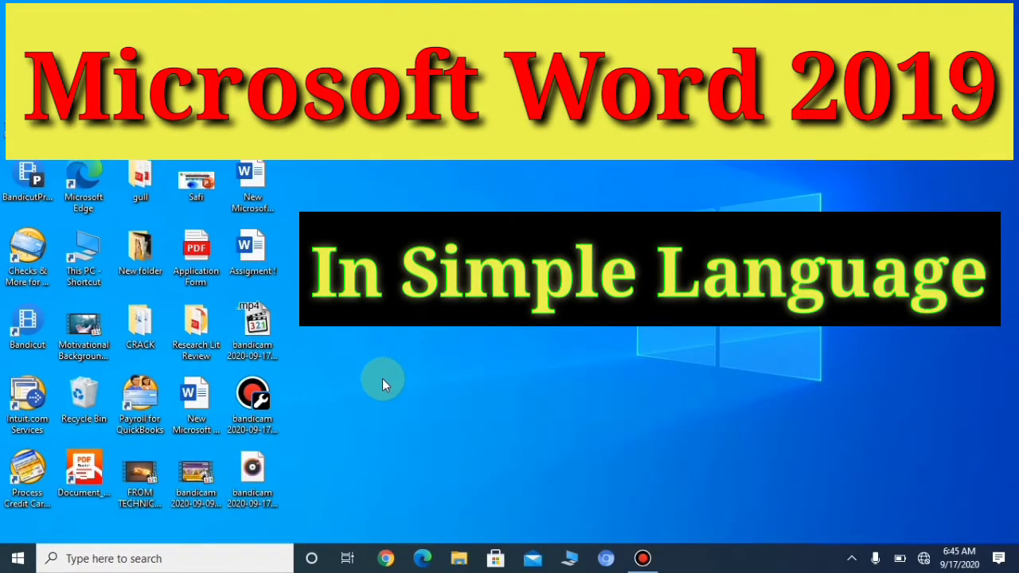
Open the Windows Start menu to show the installed apps list
{"action": "left_click", "coordinate": [17, 558]}
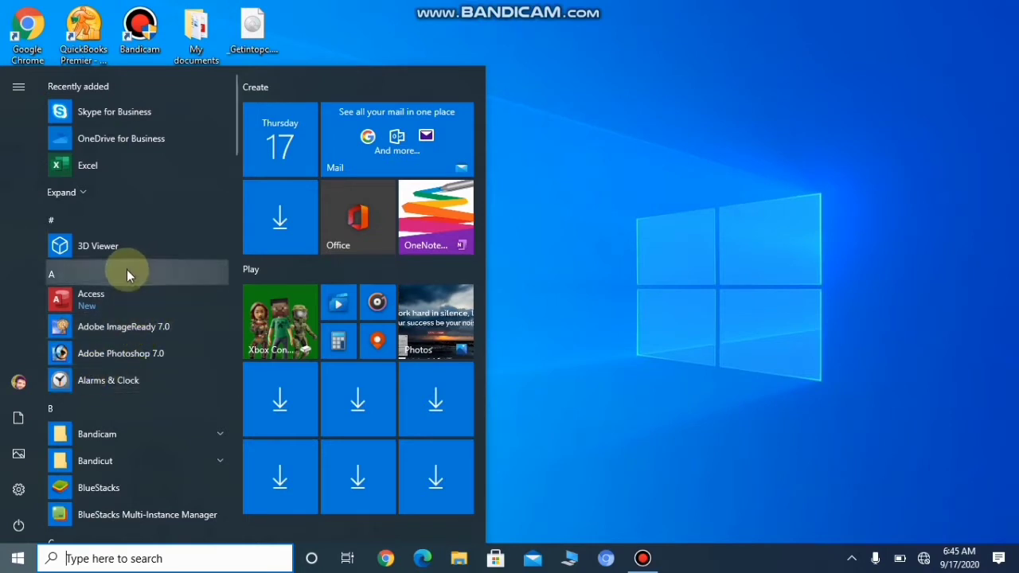
Scroll the Start menu app list to the W section and launch Word
{"action": "scroll", "coordinate": [119, 368], "scroll_direction": "down", "scroll_amount": 3}
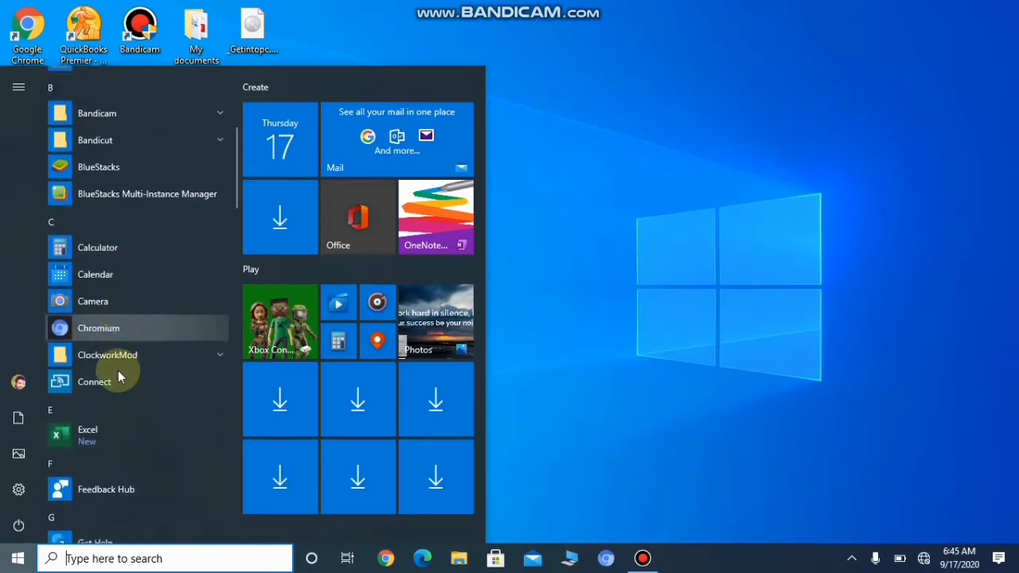
{"action": "scroll", "coordinate": [118, 370], "scroll_direction": "down", "scroll_amount": 2}
{"action": "scroll", "coordinate": [117, 370], "scroll_direction": "down", "scroll_amount": 2}
{"action": "scroll", "coordinate": [118, 369], "scroll_direction": "down", "scroll_amount": 1}
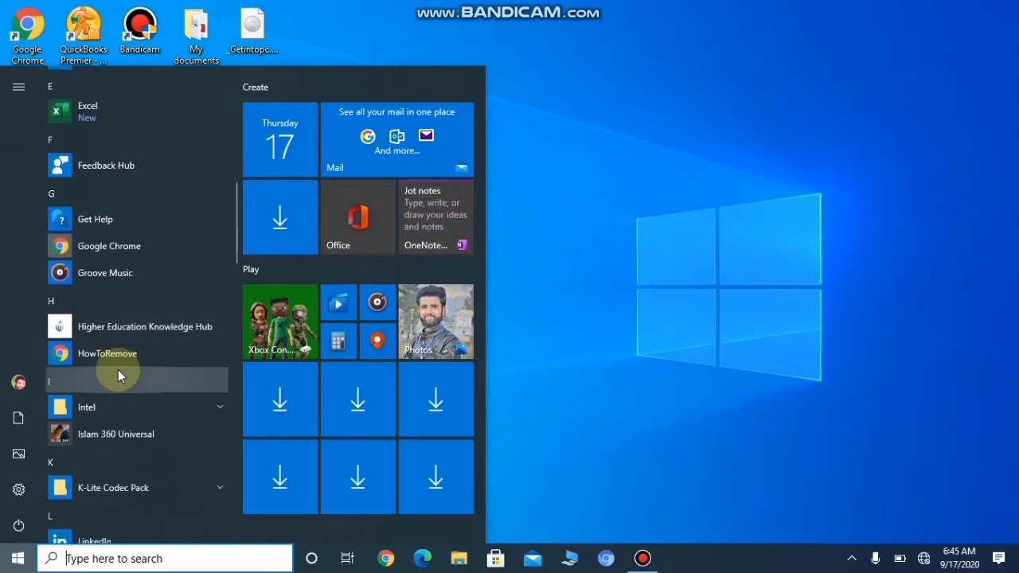
{"action": "scroll", "coordinate": [118, 369], "scroll_direction": "down", "scroll_amount": 2}
{"action": "scroll", "coordinate": [118, 369], "scroll_direction": "down", "scroll_amount": 2}
{"action": "scroll", "coordinate": [117, 370], "scroll_direction": "down", "scroll_amount": 2}
{"action": "scroll", "coordinate": [117, 370], "scroll_direction": "down", "scroll_amount": 1}
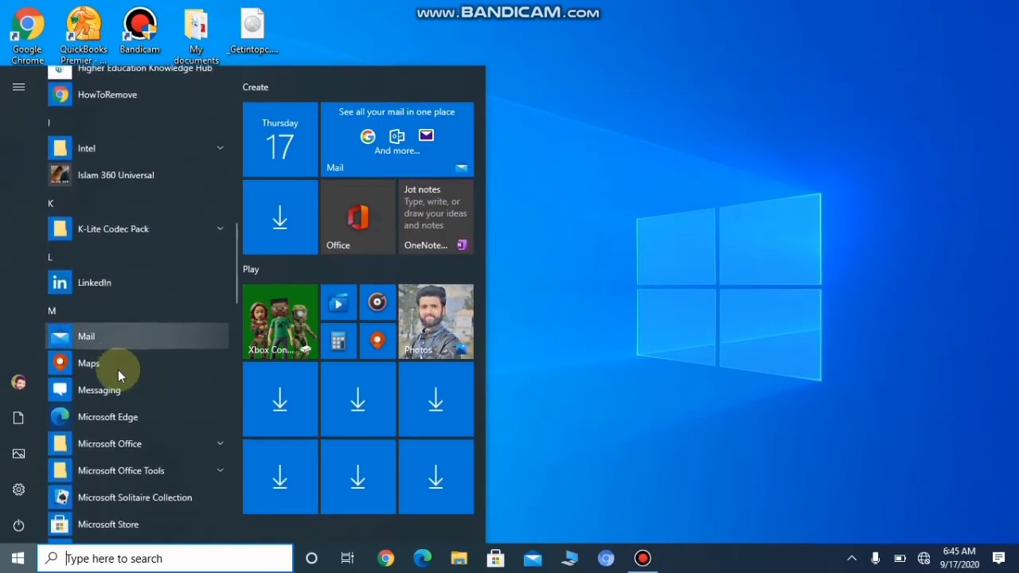
{"action": "scroll", "coordinate": [117, 369], "scroll_direction": "down", "scroll_amount": 1}
{"action": "scroll", "coordinate": [117, 370], "scroll_direction": "down", "scroll_amount": 2}
{"action": "scroll", "coordinate": [117, 369], "scroll_direction": "down", "scroll_amount": 1}
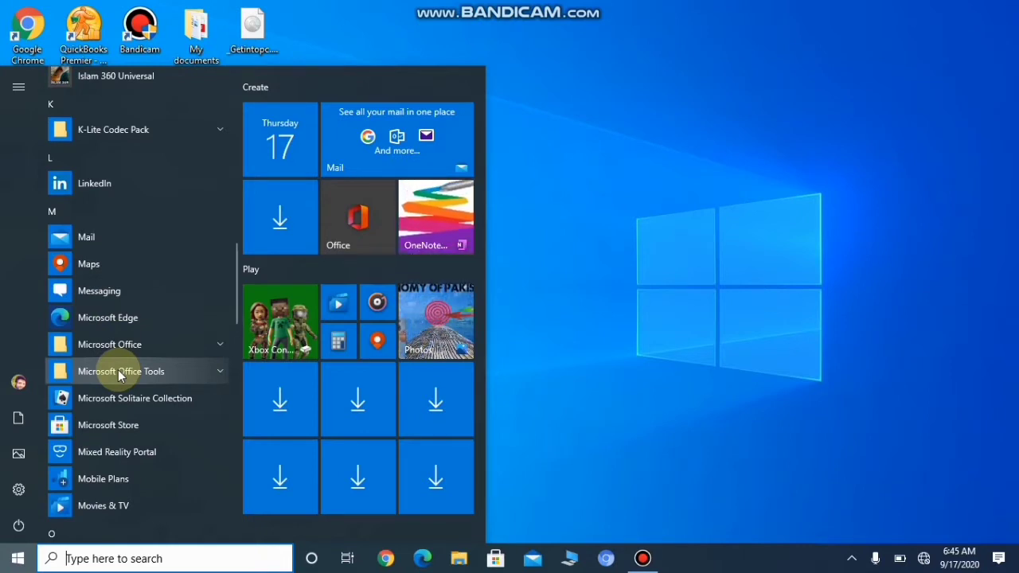
{"action": "scroll", "coordinate": [119, 366], "scroll_direction": "down", "scroll_amount": 2}
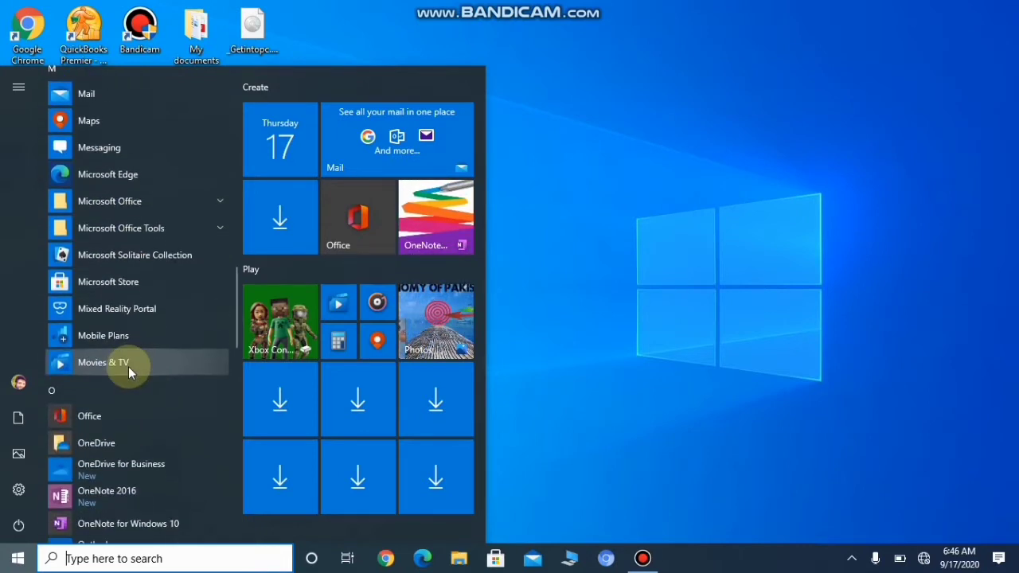
{"action": "scroll", "coordinate": [128, 366], "scroll_direction": "down", "scroll_amount": 2}
{"action": "scroll", "coordinate": [127, 366], "scroll_direction": "down", "scroll_amount": 1}
{"action": "scroll", "coordinate": [127, 366], "scroll_direction": "down", "scroll_amount": 1}
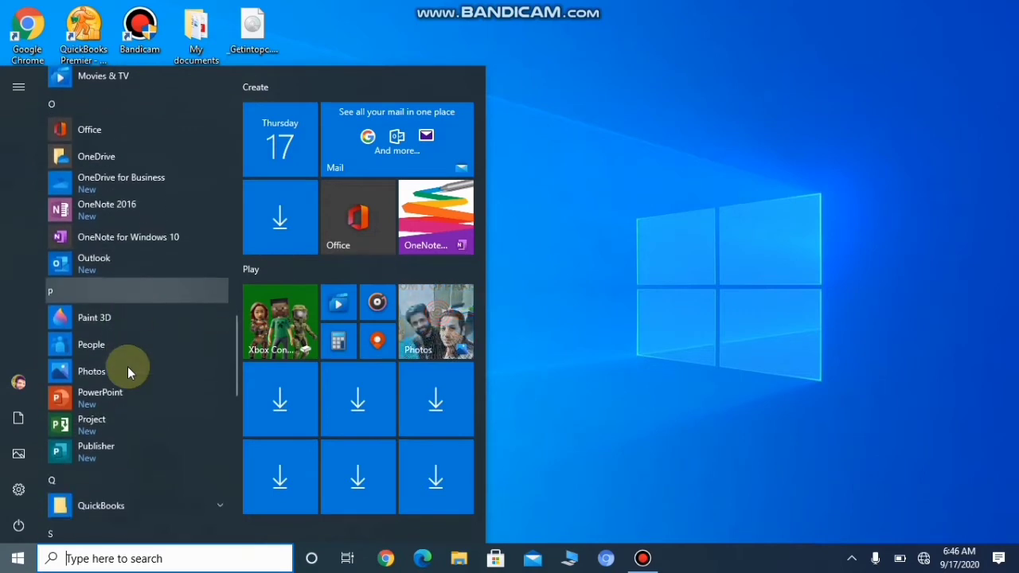
{"action": "scroll", "coordinate": [127, 366], "scroll_direction": "down", "scroll_amount": 1}
{"action": "scroll", "coordinate": [127, 367], "scroll_direction": "down", "scroll_amount": 1}
{"action": "scroll", "coordinate": [128, 367], "scroll_direction": "up", "scroll_amount": 1}
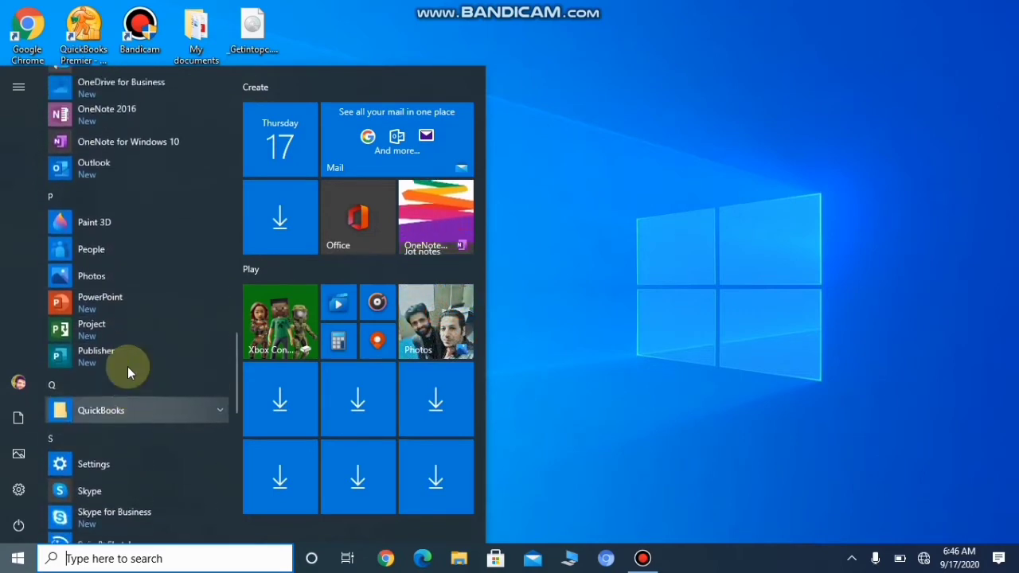
{"action": "scroll", "coordinate": [128, 366], "scroll_direction": "up", "scroll_amount": 2}
{"action": "scroll", "coordinate": [127, 367], "scroll_direction": "up", "scroll_amount": 2}
{"action": "scroll", "coordinate": [127, 367], "scroll_direction": "up", "scroll_amount": 1}
{"action": "scroll", "coordinate": [127, 366], "scroll_direction": "up", "scroll_amount": 2}
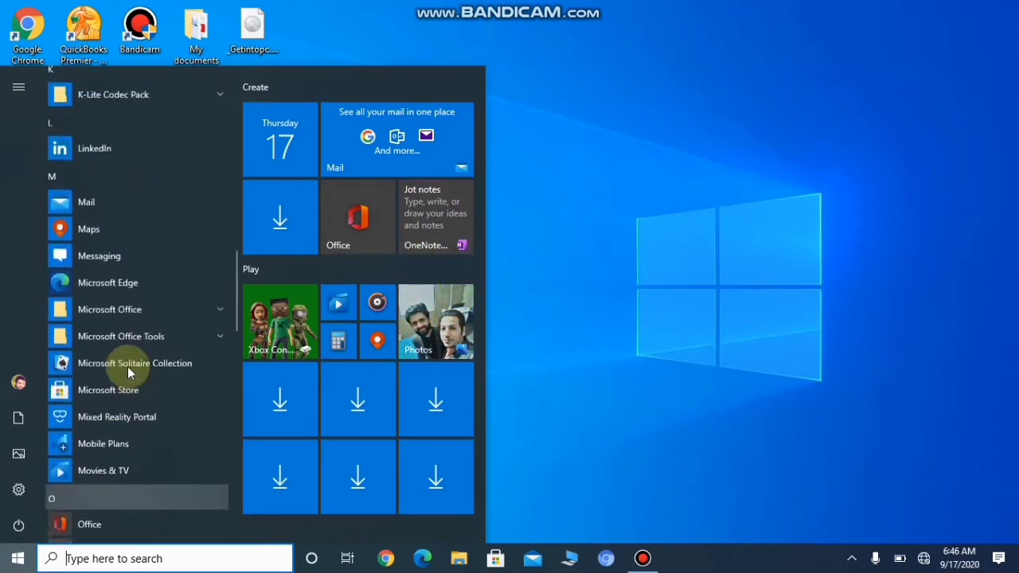
{"action": "scroll", "coordinate": [128, 366], "scroll_direction": "up", "scroll_amount": 2}
{"action": "scroll", "coordinate": [128, 366], "scroll_direction": "up", "scroll_amount": 1}
{"action": "scroll", "coordinate": [127, 366], "scroll_direction": "up", "scroll_amount": 2}
{"action": "scroll", "coordinate": [127, 366], "scroll_direction": "down", "scroll_amount": 5}
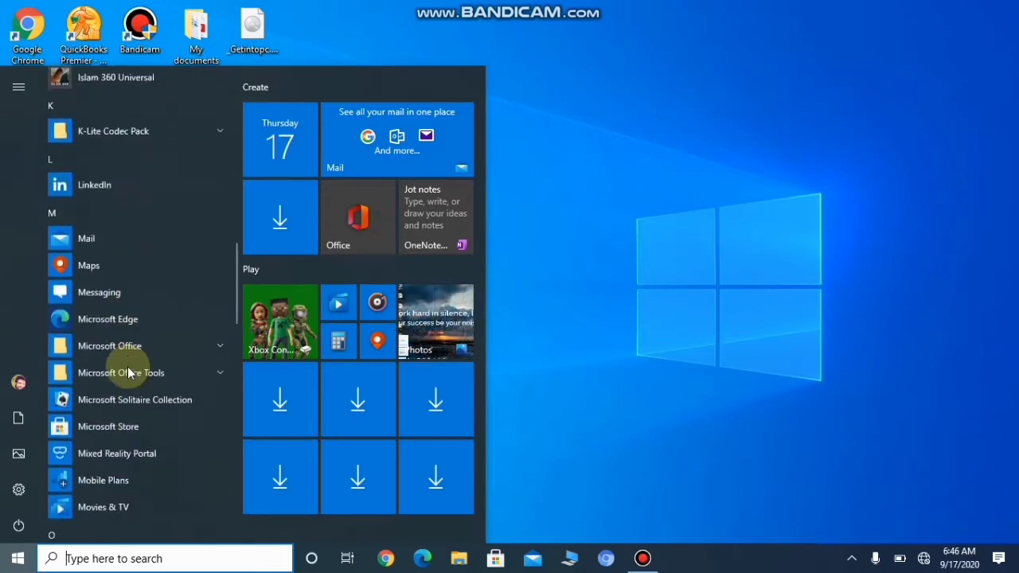
{"action": "scroll", "coordinate": [127, 373], "scroll_direction": "down", "scroll_amount": 3}
{"action": "scroll", "coordinate": [127, 367], "scroll_direction": "down", "scroll_amount": 1}
{"action": "scroll", "coordinate": [127, 369], "scroll_direction": "down", "scroll_amount": 3}
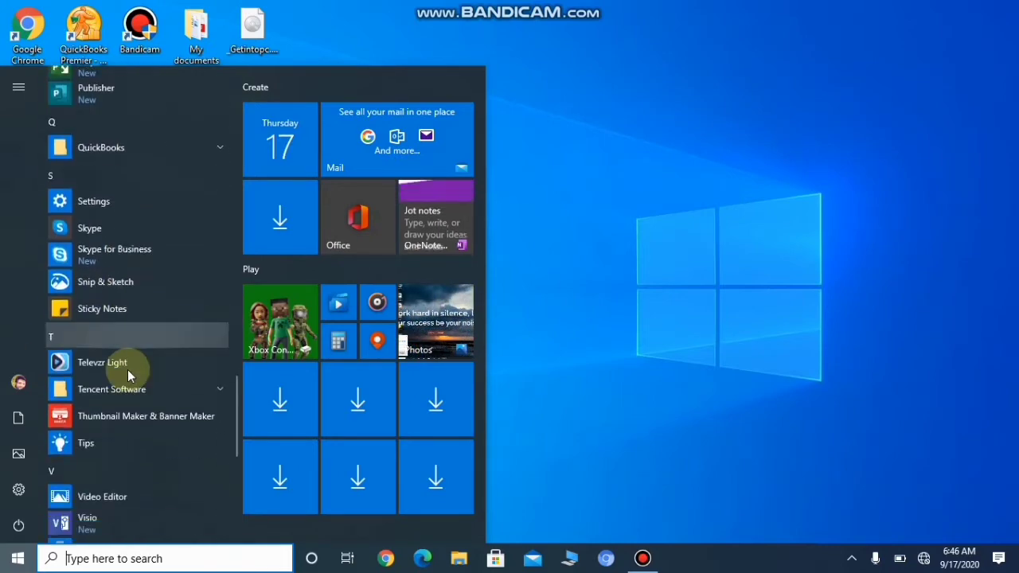
{"action": "scroll", "coordinate": [127, 369], "scroll_direction": "down", "scroll_amount": 4}
{"action": "scroll", "coordinate": [128, 370], "scroll_direction": "down", "scroll_amount": 3}
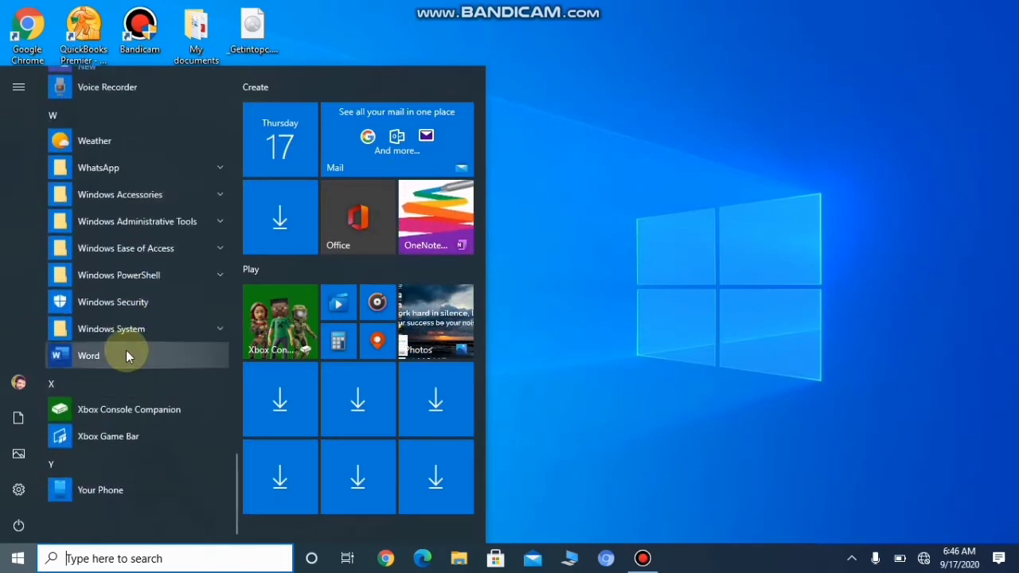
{"action": "left_click", "coordinate": [125, 356]}
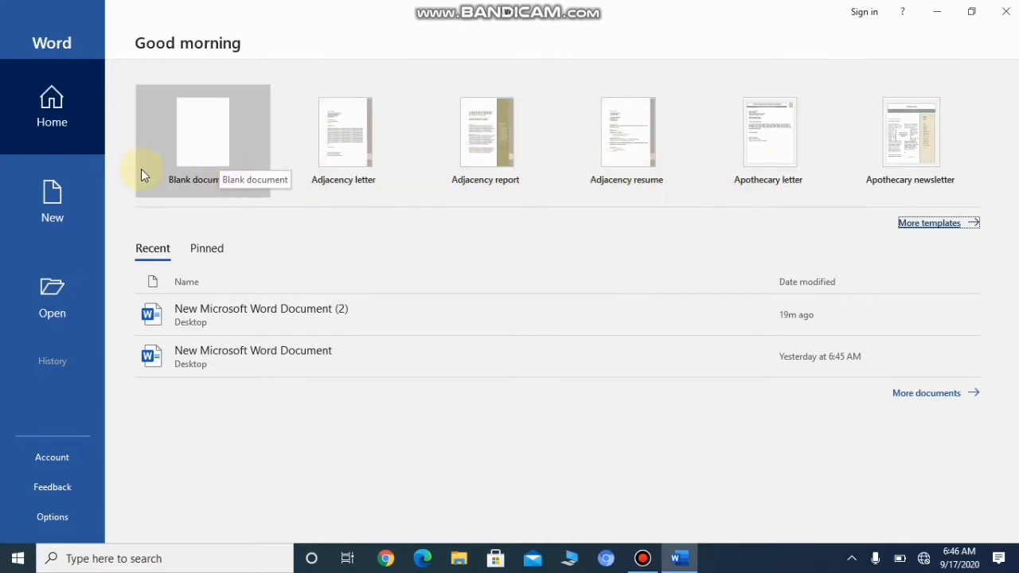
Create a new blank document from Word's Home screen
{"action": "left_click", "coordinate": [199, 152]}
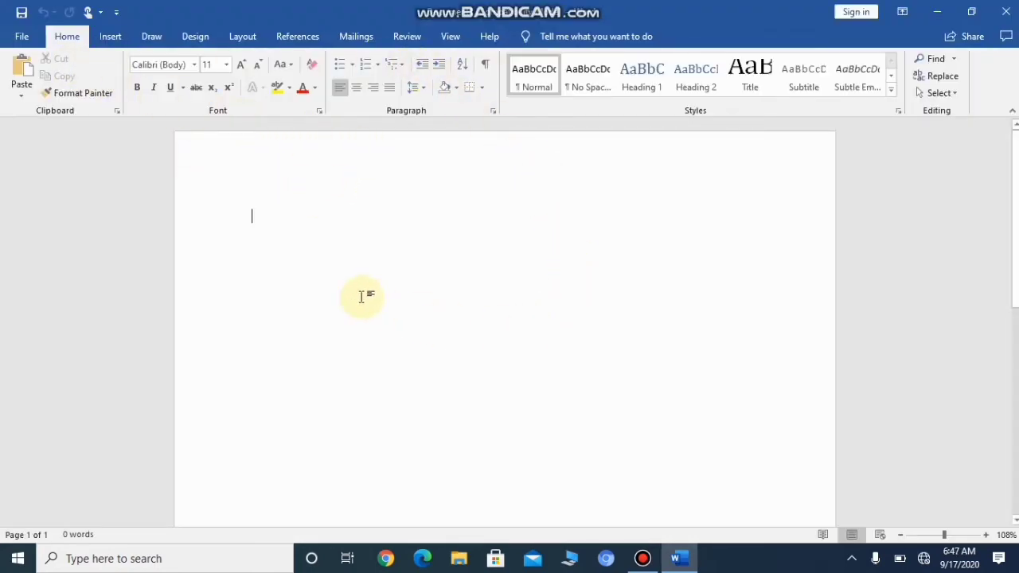
Type the title 'Microsoft WOrd' and enlarge it to 18 pt
{"action": "scroll", "coordinate": [505, 319], "scroll_direction": "down", "scroll_amount": 1}
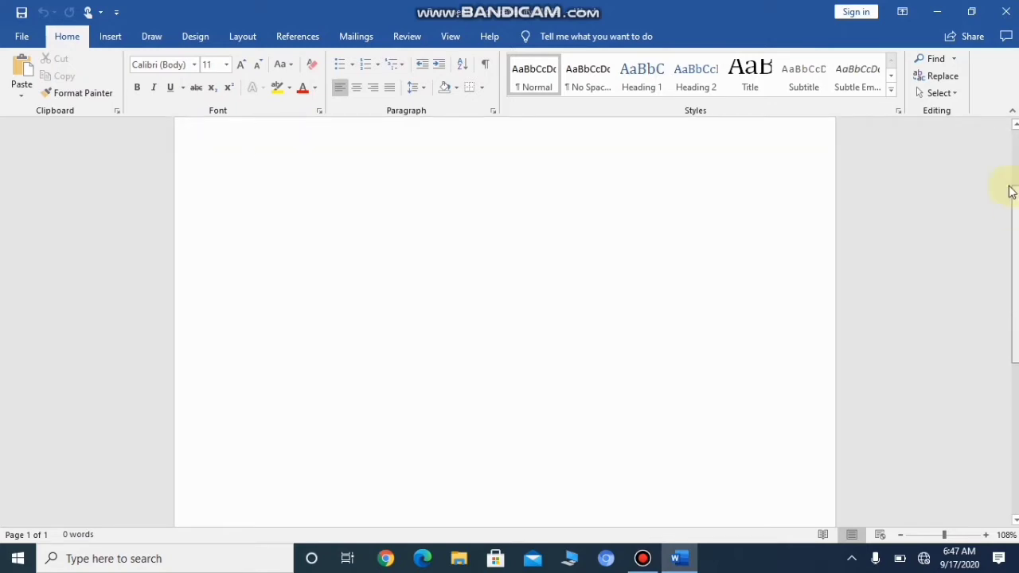
{"action": "scroll", "coordinate": [1011, 191], "scroll_direction": "up", "scroll_amount": 1}
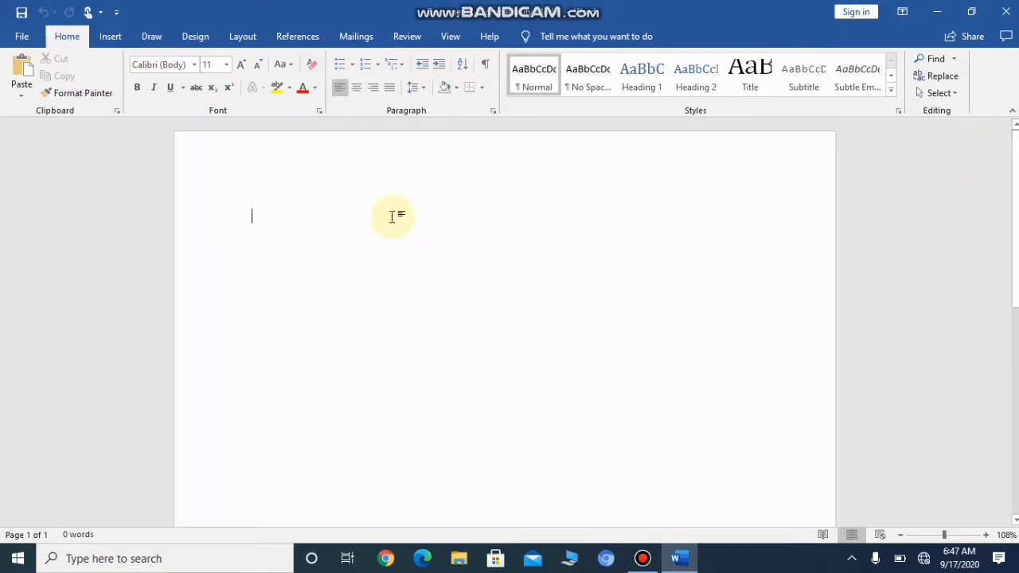
{"action": "type", "text": "MIcros"}
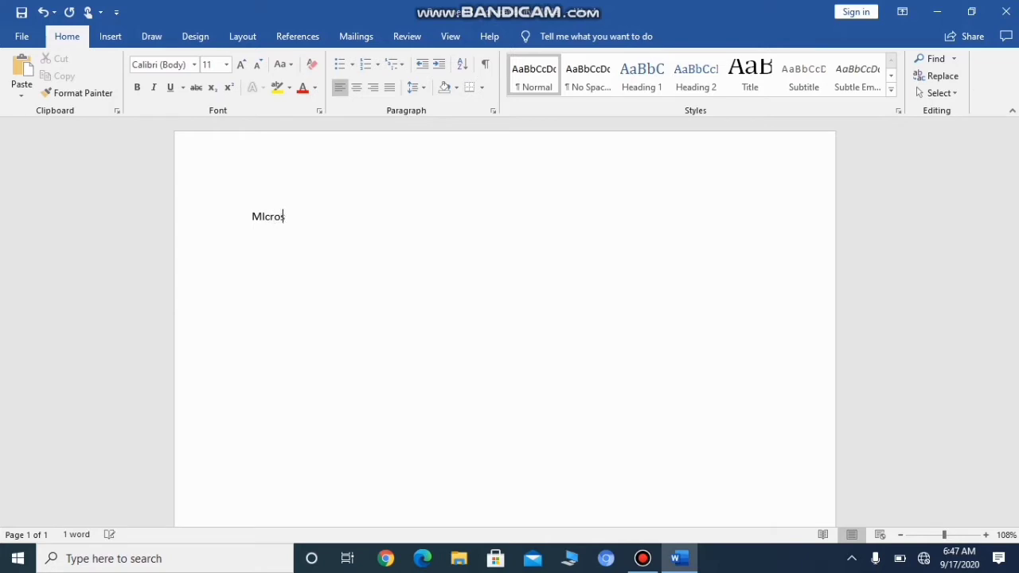
{"action": "type", "text": " WO"}
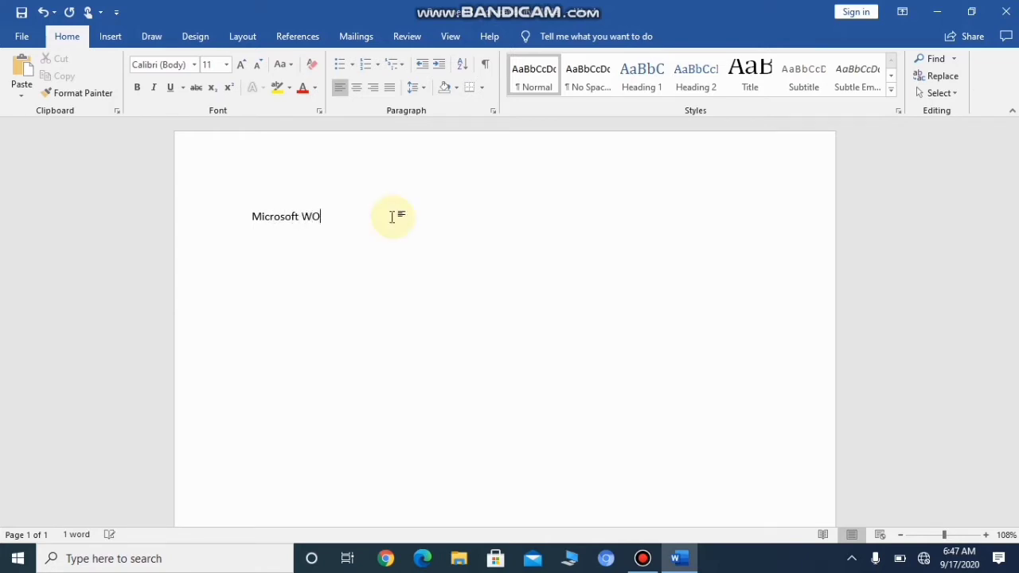
{"action": "type", "text": "rd"}
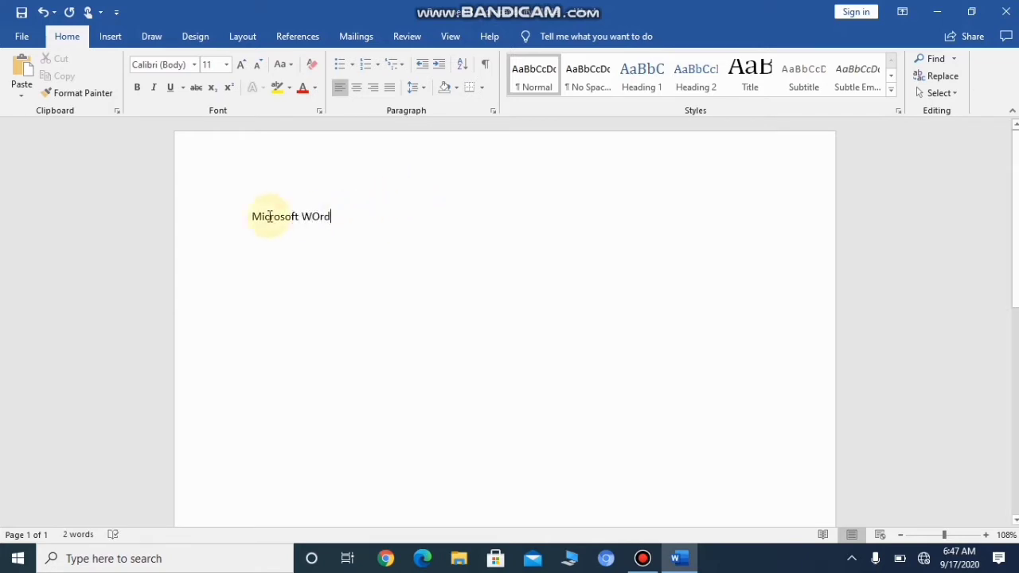
{"action": "left_click", "coordinate": [191, 216]}
{"action": "left_click", "coordinate": [241, 63]}
{"action": "left_click", "coordinate": [241, 63]}
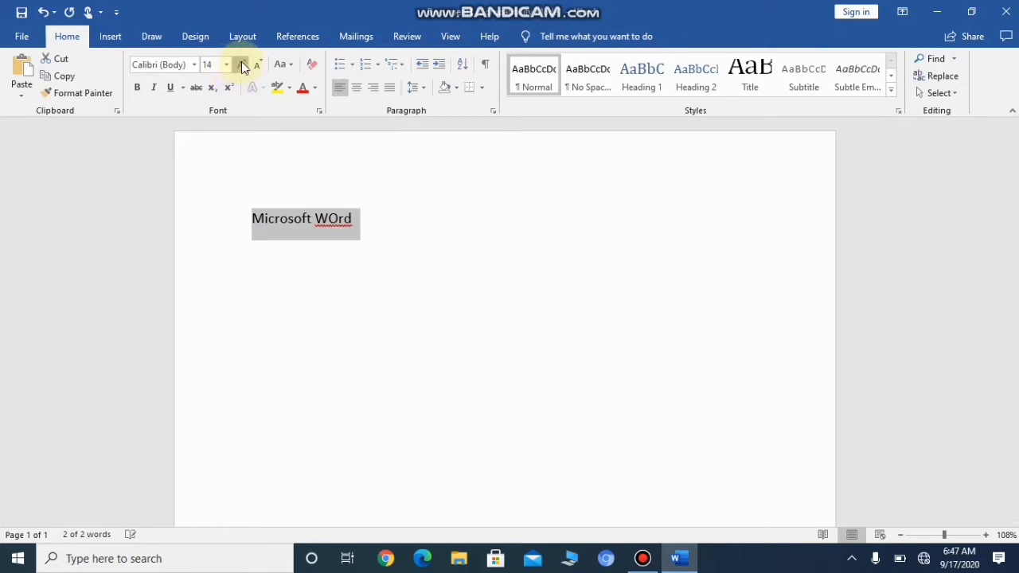
{"action": "left_click", "coordinate": [241, 63]}
{"action": "left_click", "coordinate": [241, 64]}
{"action": "left_click", "coordinate": [307, 249]}
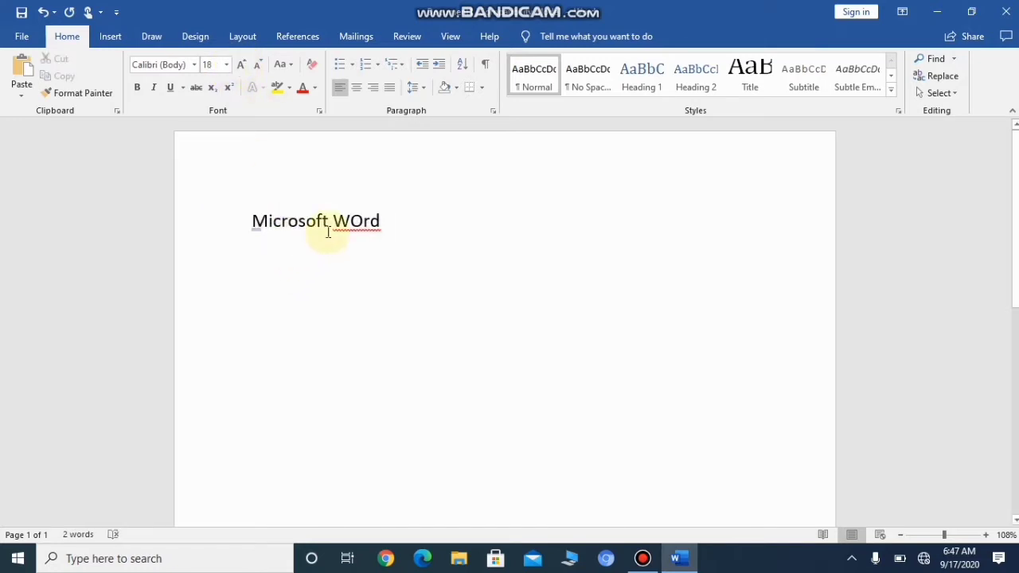
Correct 'WOrd' to 'Word' and add '2019' so the title reads 'Microsoft Word 2019'
{"action": "left_click_drag", "start_coordinate": [326, 226], "coordinate": [251, 229]}
{"action": "left_click", "coordinate": [645, 558]}
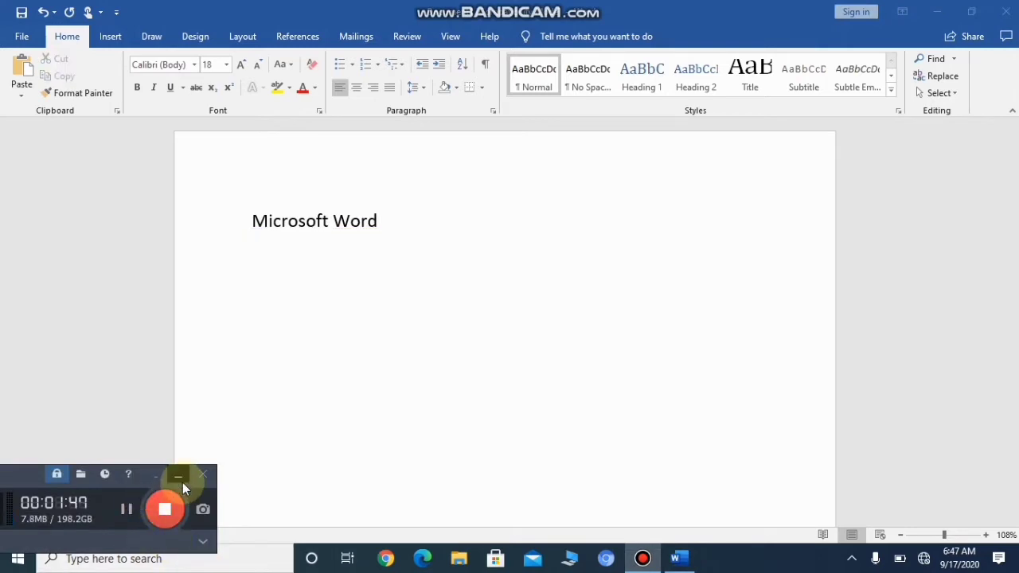
{"action": "left_click", "coordinate": [179, 475]}
{"action": "left_click_drag", "start_coordinate": [253, 221], "coordinate": [328, 224]}
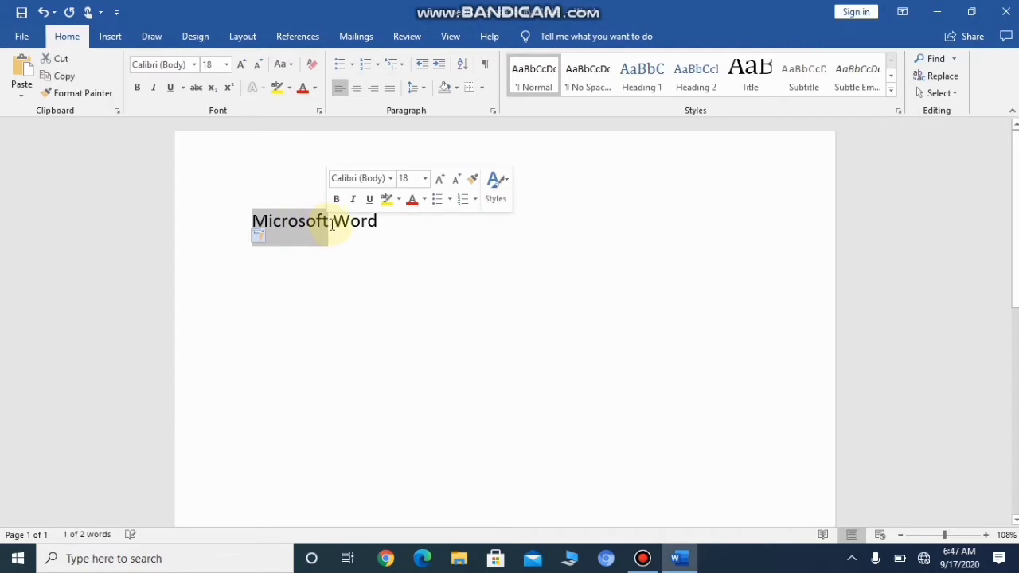
{"action": "left_click_drag", "start_coordinate": [333, 221], "coordinate": [378, 222]}
{"action": "left_click", "coordinate": [390, 221]}
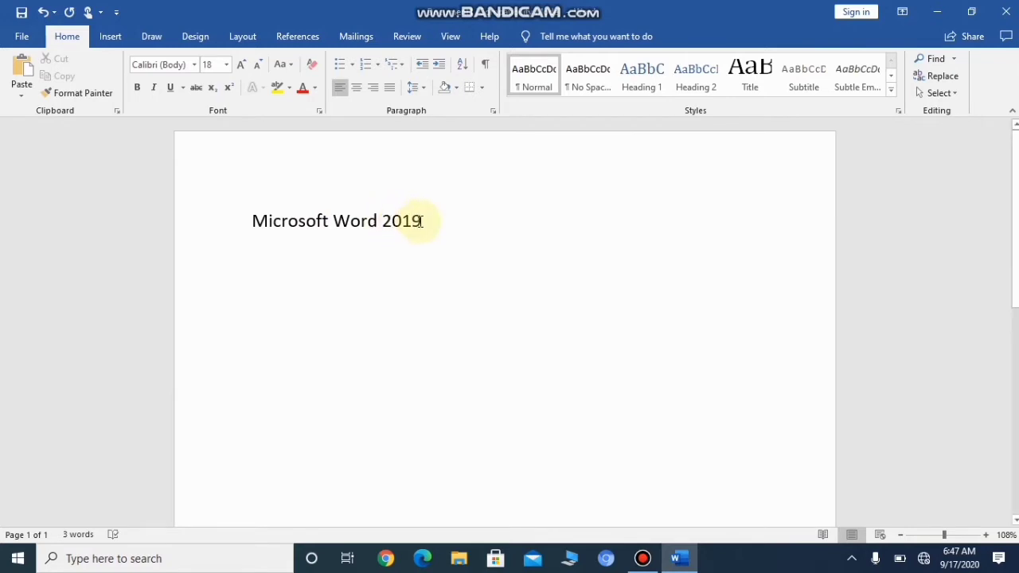
{"action": "left_click_drag", "start_coordinate": [377, 220], "coordinate": [250, 216]}
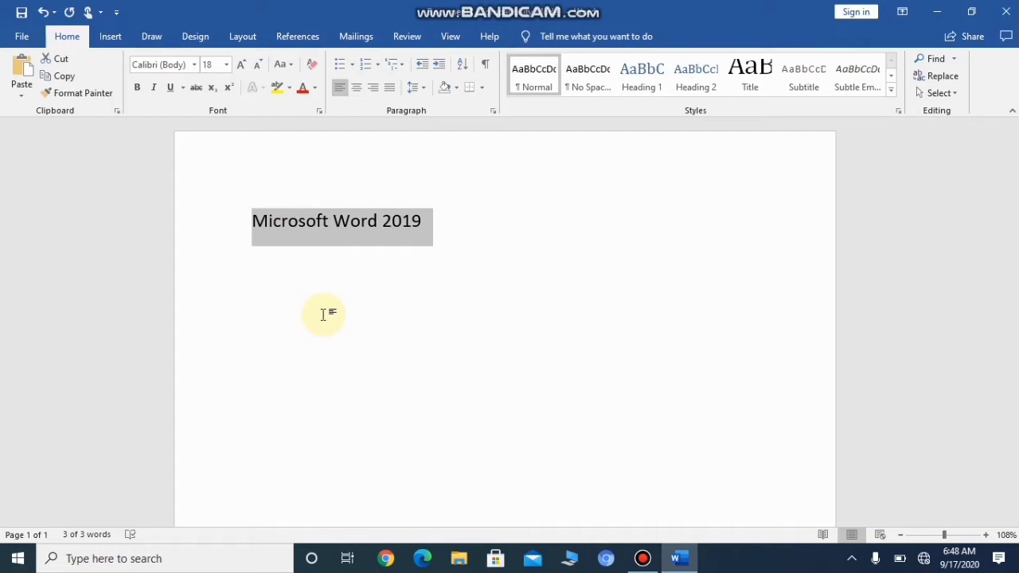
{"action": "left_click", "coordinate": [335, 248]}
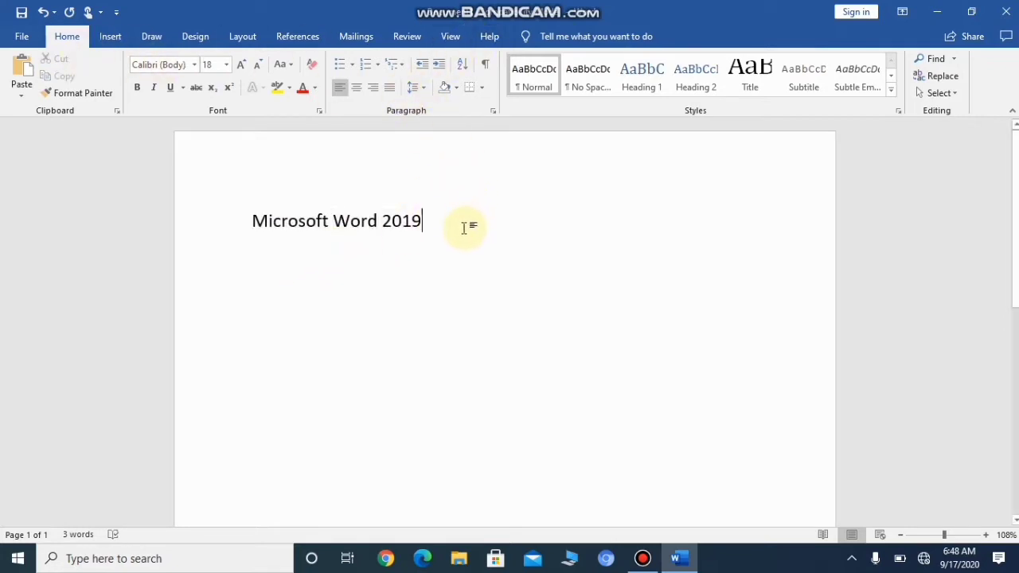
Start a new line below the title and select phrases of the word-processor sentence
{"action": "key", "text": "Return"}
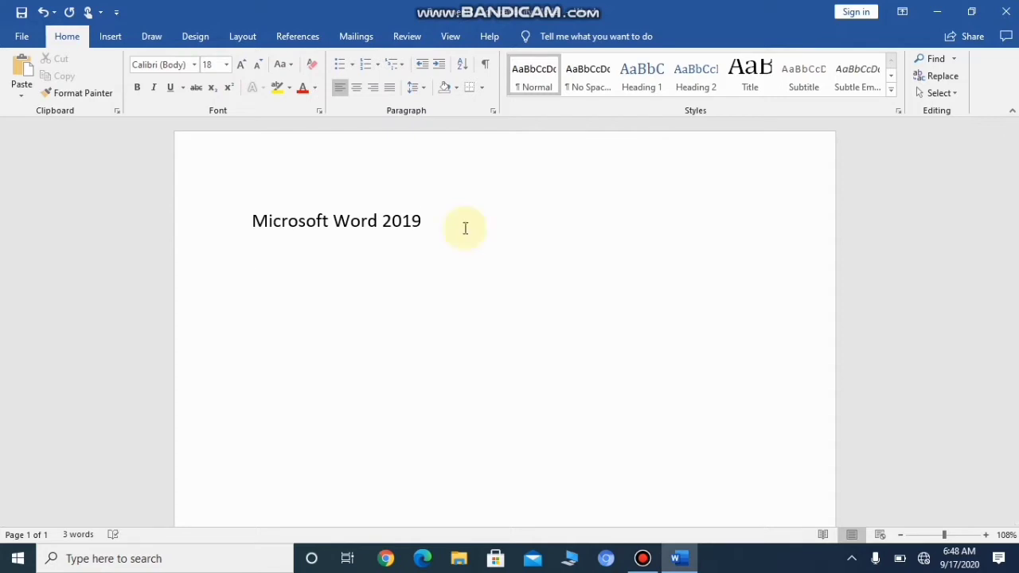
{"action": "type", "text": "A"}
{"action": "key", "text": "BackSpace"}
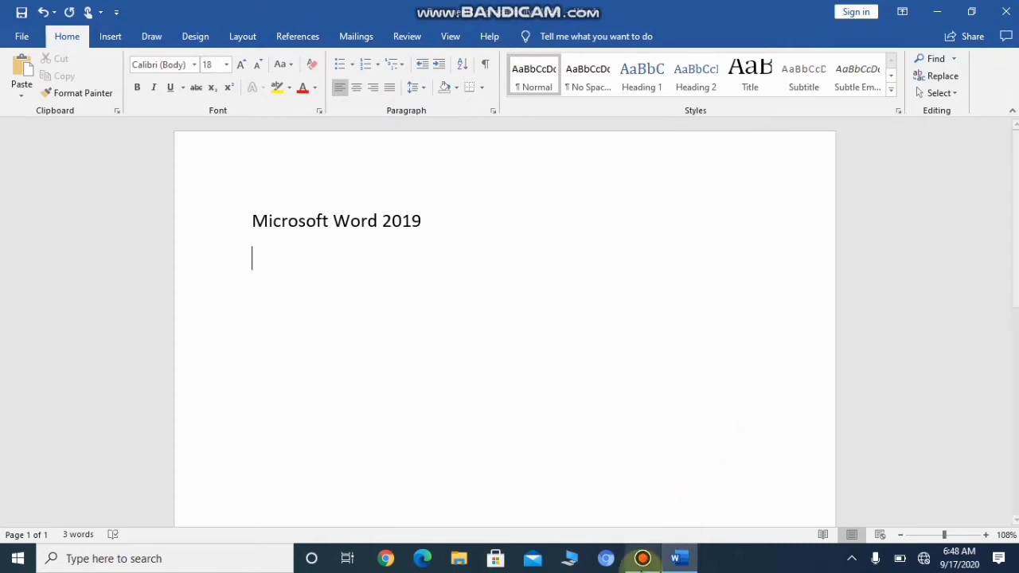
{"action": "left_click", "coordinate": [642, 559]}
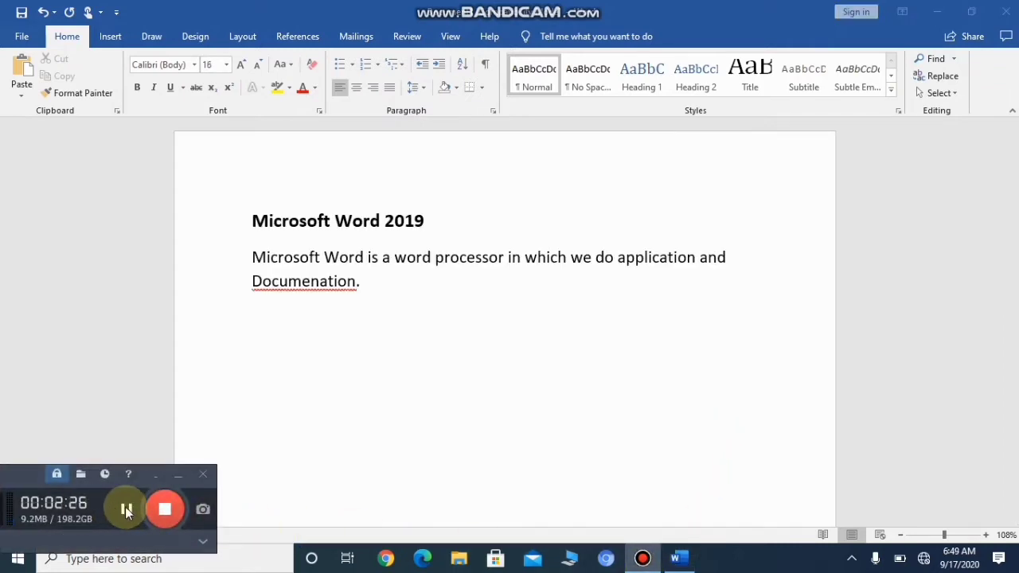
{"action": "left_click", "coordinate": [179, 476]}
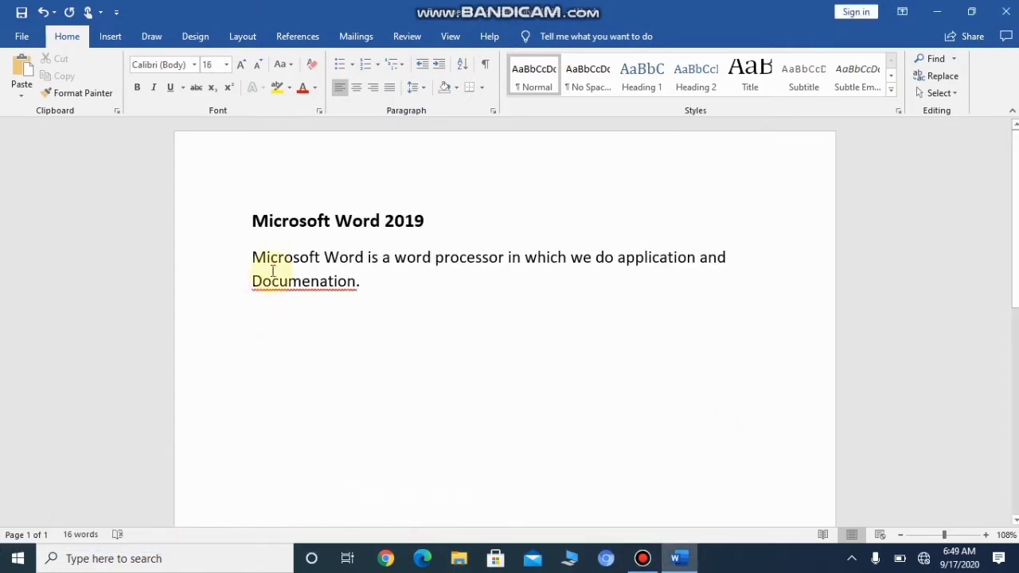
{"action": "left_click_drag", "start_coordinate": [255, 257], "coordinate": [385, 255]}
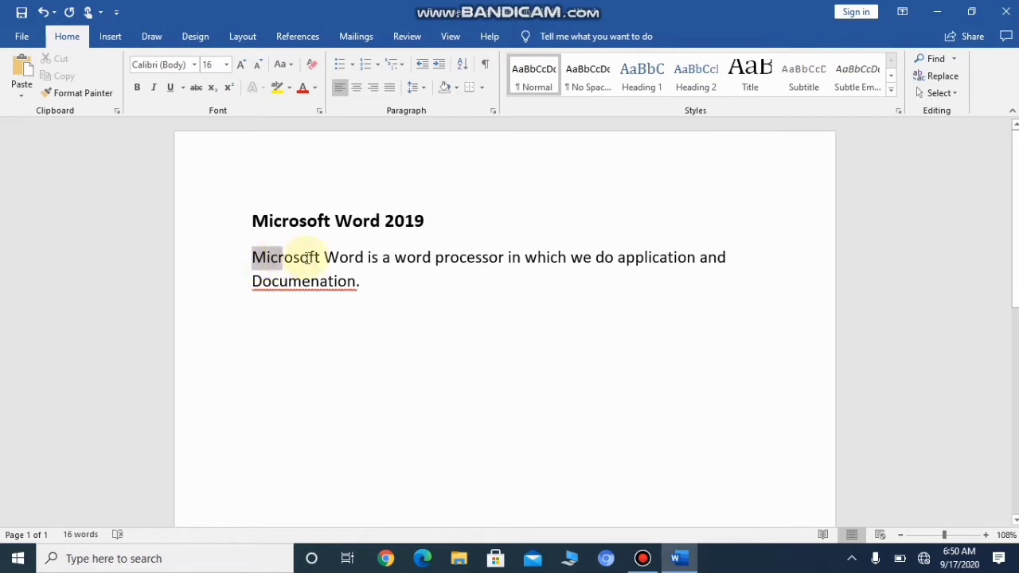
{"action": "left_click", "coordinate": [385, 255]}
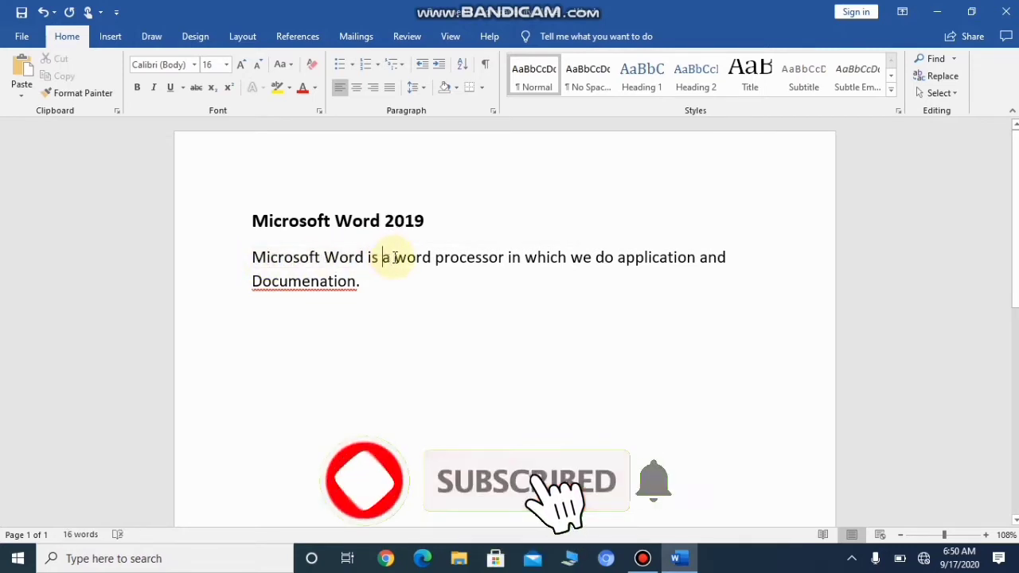
{"action": "left_click_drag", "start_coordinate": [385, 255], "coordinate": [470, 263]}
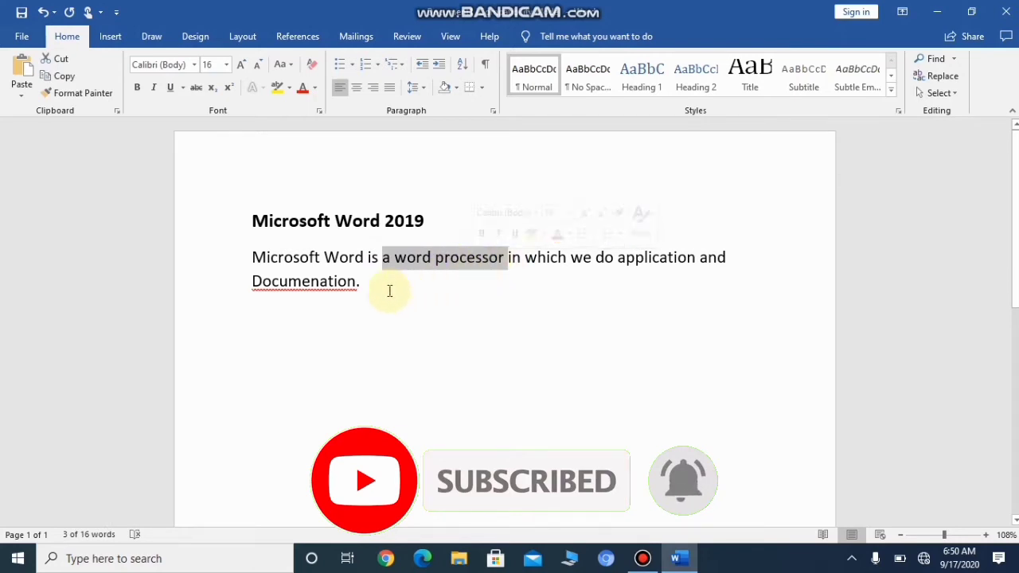
Replace the misspelled 'Documenation' with the suggested 'Documentation'
{"action": "left_click", "coordinate": [319, 281]}
{"action": "right_click", "coordinate": [320, 281]}
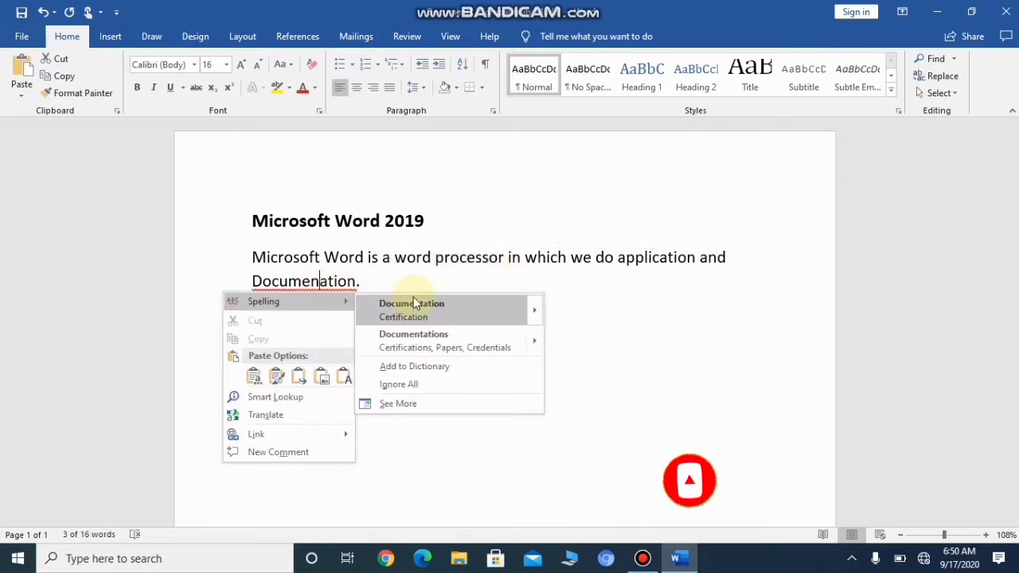
{"action": "left_click", "coordinate": [462, 296]}
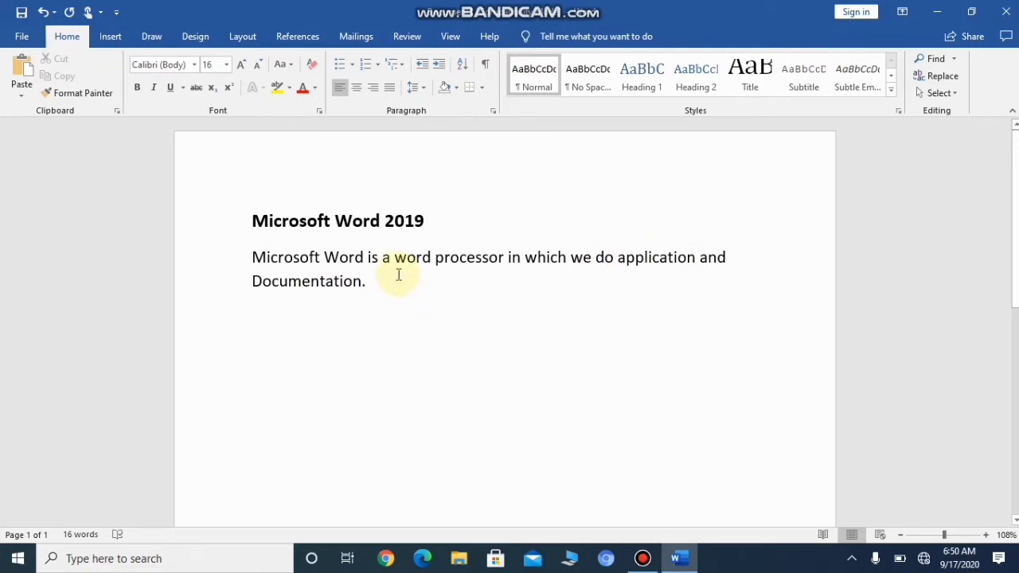
{"action": "left_click", "coordinate": [643, 558]}
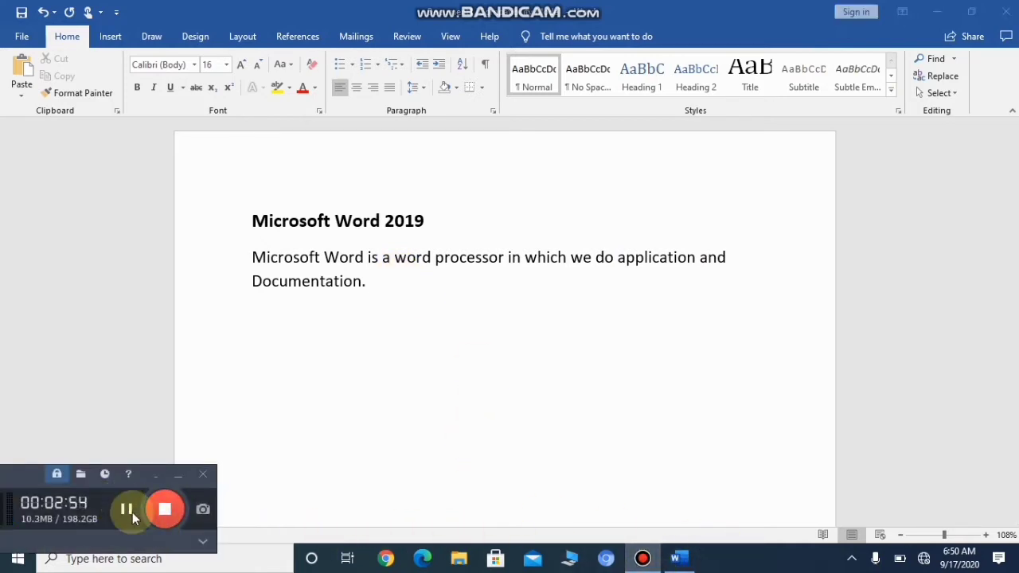
{"action": "left_click", "coordinate": [178, 478]}
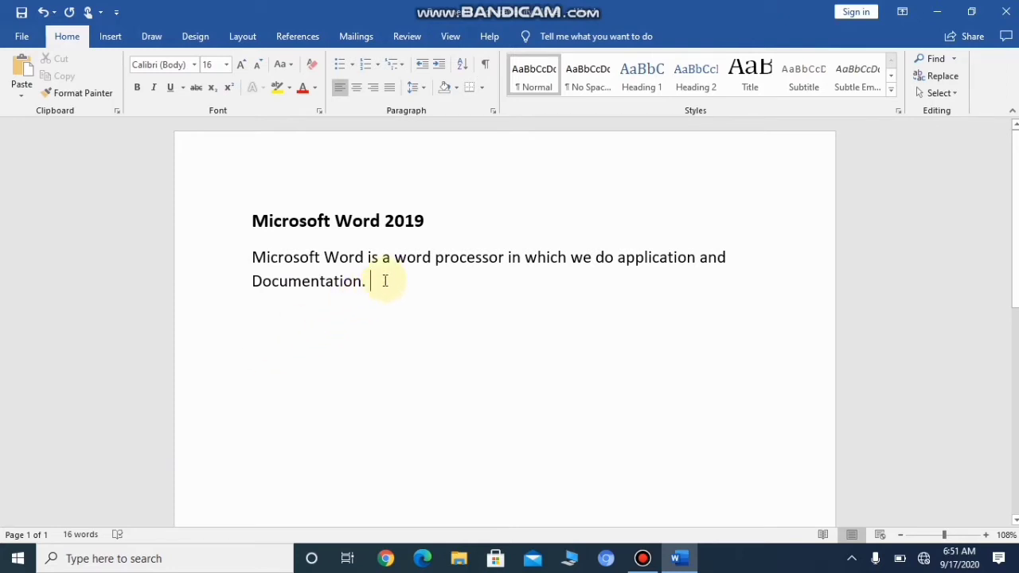
Type the line 'Layout Of Microsoft' below the paragraph
{"action": "key", "text": "Return"}
{"action": "type", "text": "L"}
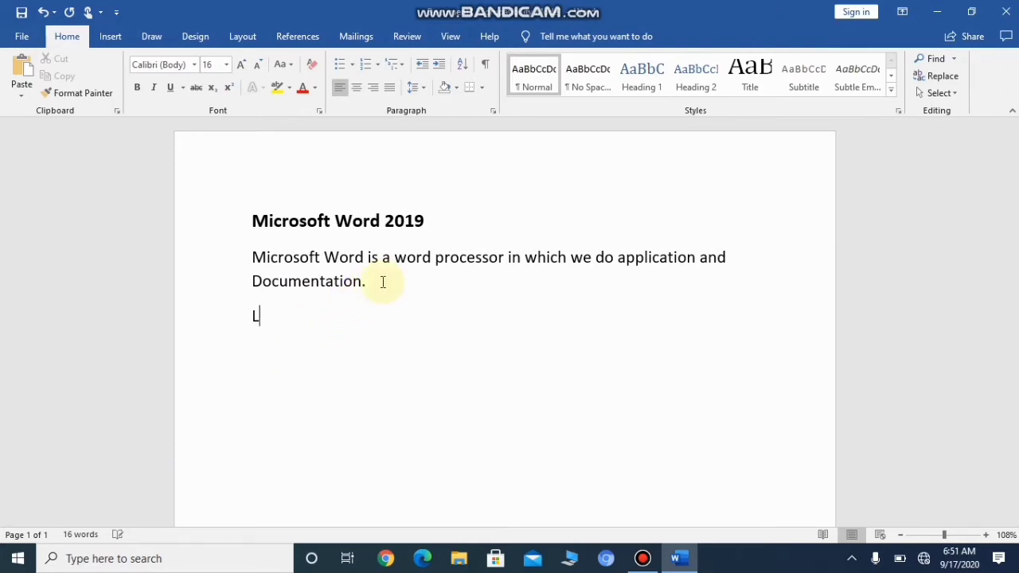
{"action": "type", "text": "Ay"}
{"action": "type", "text": "M"}
{"action": "key", "text": "BackSpace"}
{"action": "type", "text": "Layou"}
{"action": "type", "text": "t Of M"}
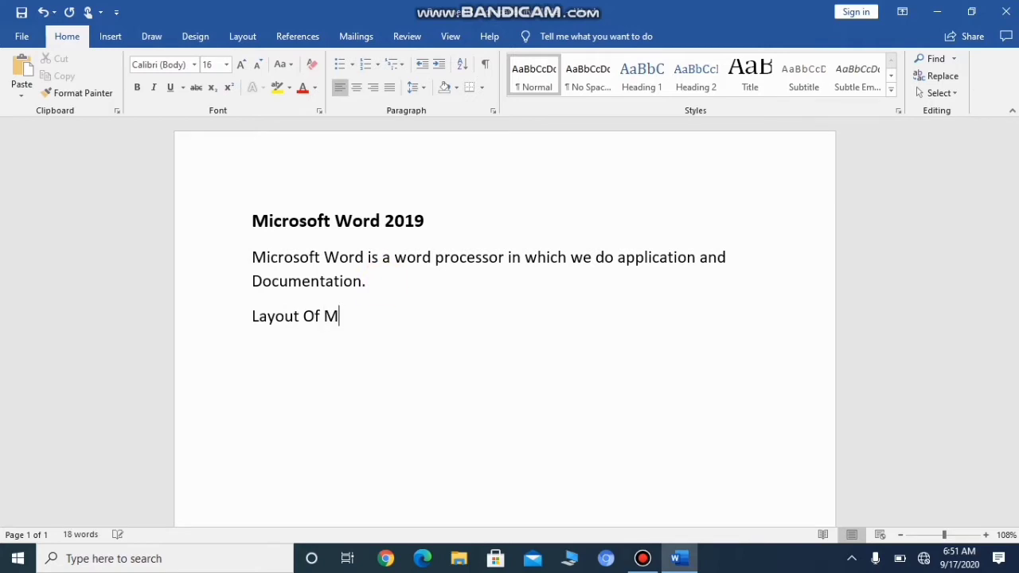
{"action": "type", "text": "Ic"}
Make the 'Layout Of Microsoft' heading bold at 18 pt and add an empty line after it
{"action": "left_click_drag", "start_coordinate": [399, 319], "coordinate": [252, 314]}
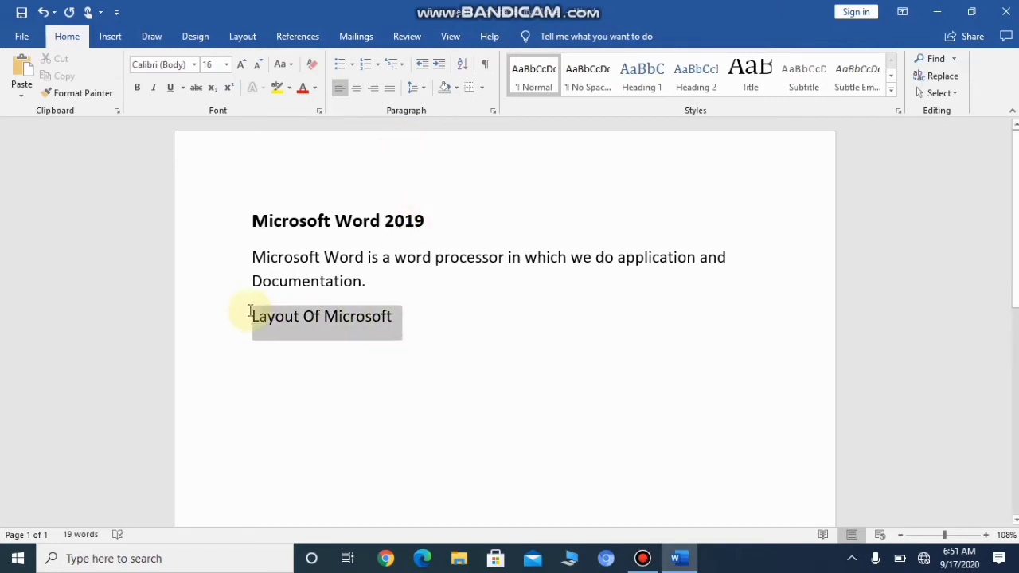
{"action": "left_click", "coordinate": [137, 87]}
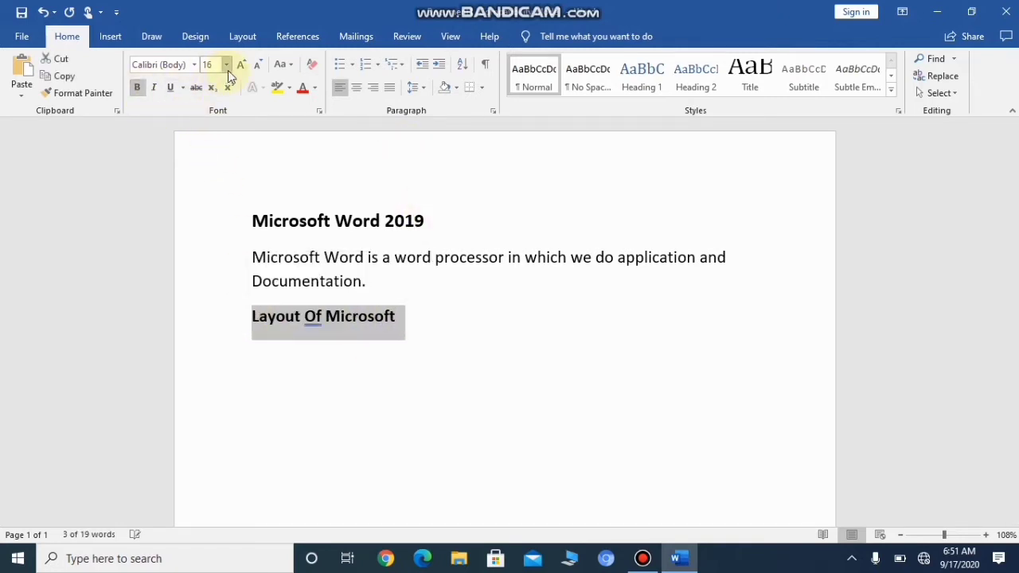
{"action": "left_click", "coordinate": [242, 65]}
{"action": "left_click", "coordinate": [436, 316]}
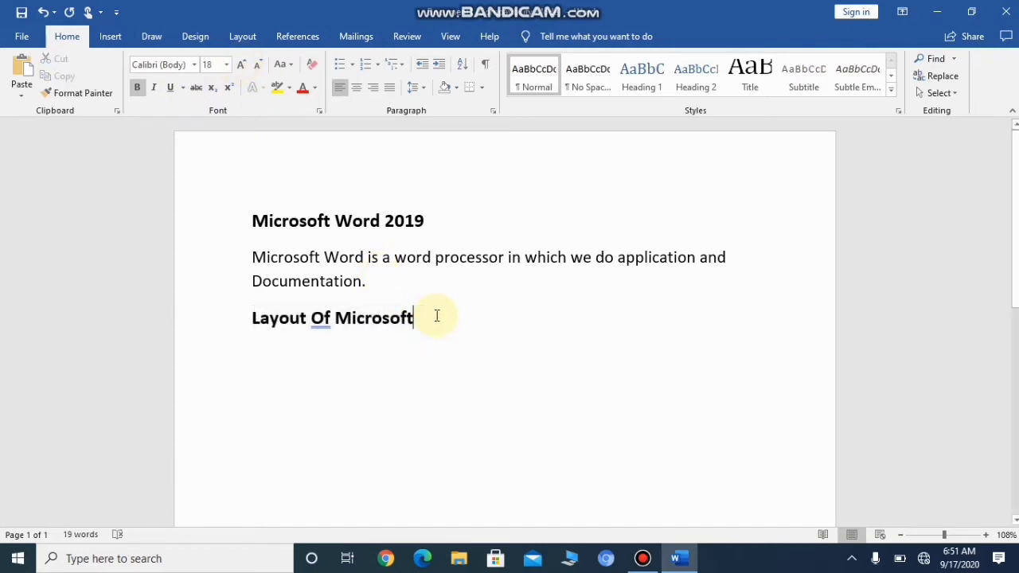
{"action": "key", "text": "Return"}
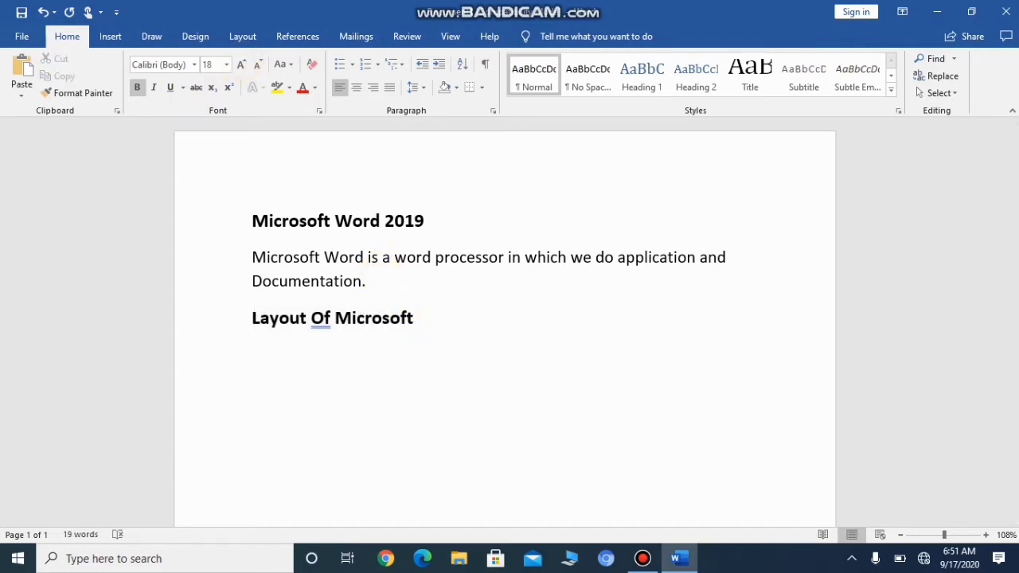
{"action": "left_click", "coordinate": [643, 558]}
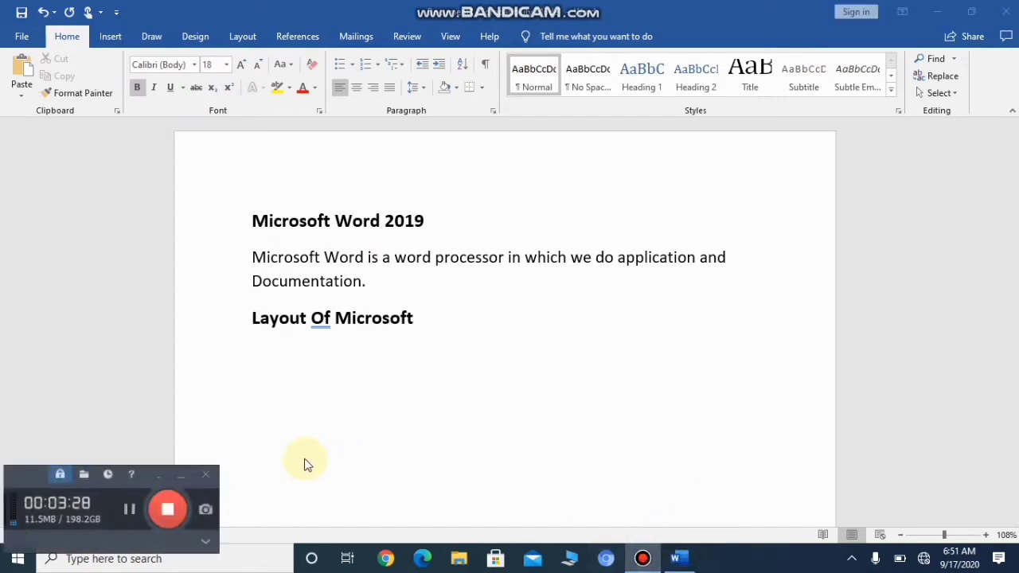
Add list item 2 'Control Buttons' after 'Title bar', correcting the 'Controll' misspelling
{"action": "left_click", "coordinate": [182, 473]}
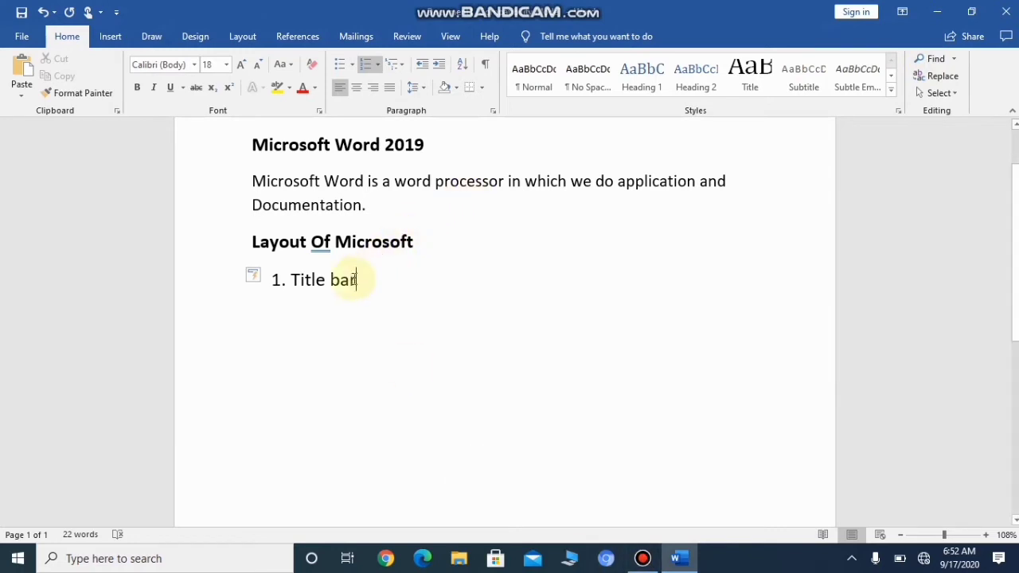
{"action": "left_click", "coordinate": [362, 280]}
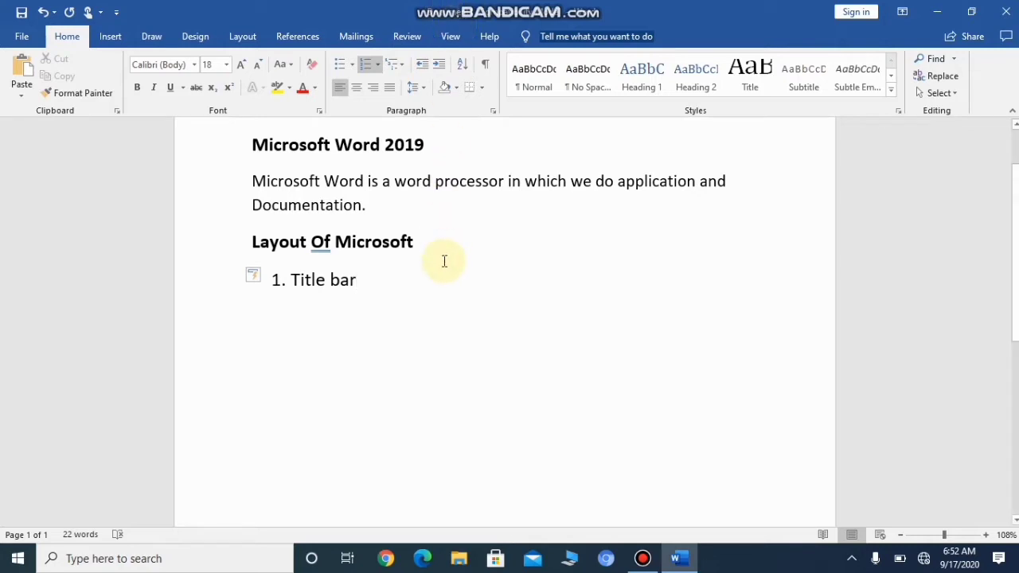
{"action": "key", "text": "Return"}
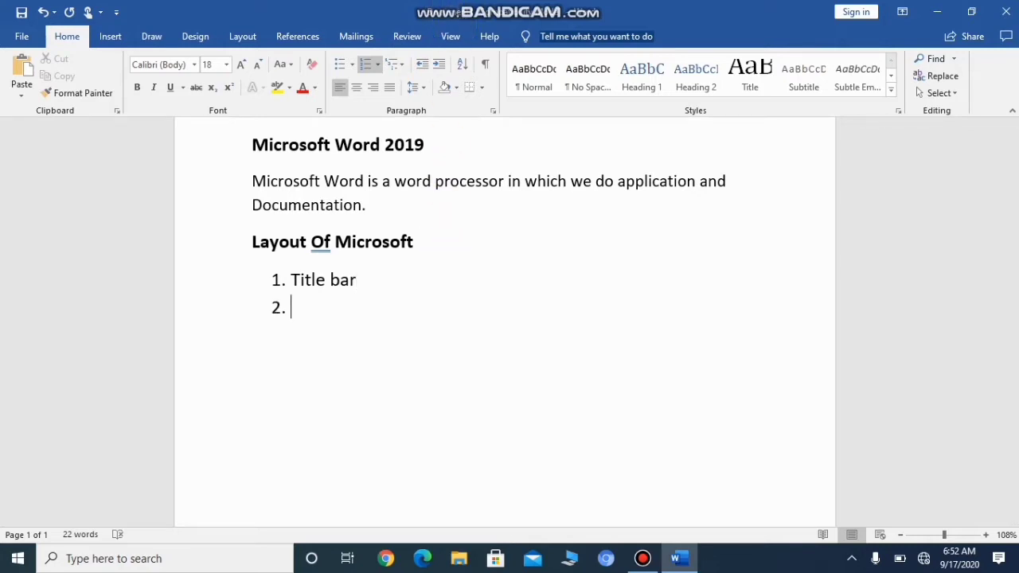
{"action": "type", "text": "Contro"}
{"action": "type", "text": "ll "}
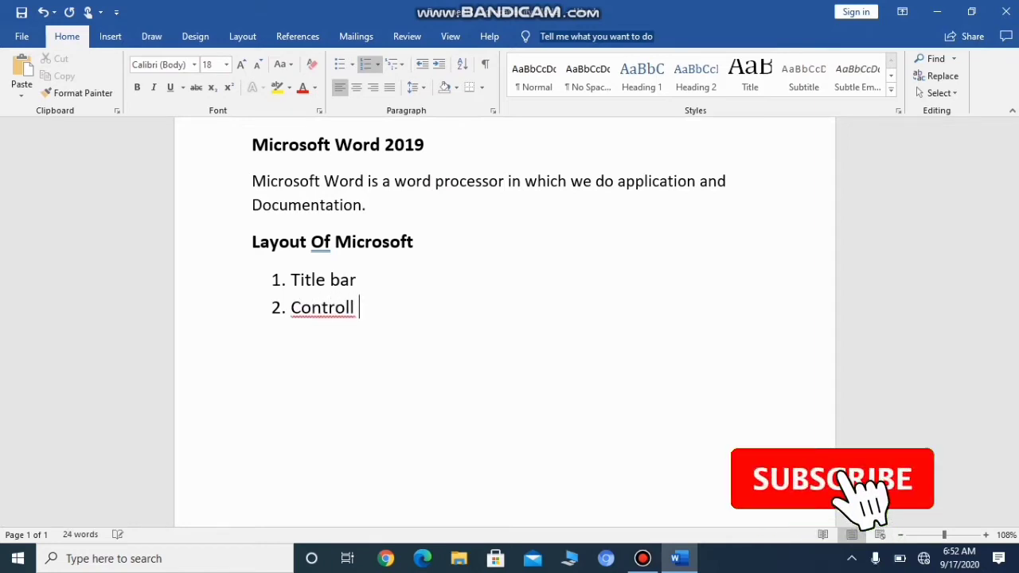
{"action": "type", "text": "Buttons"}
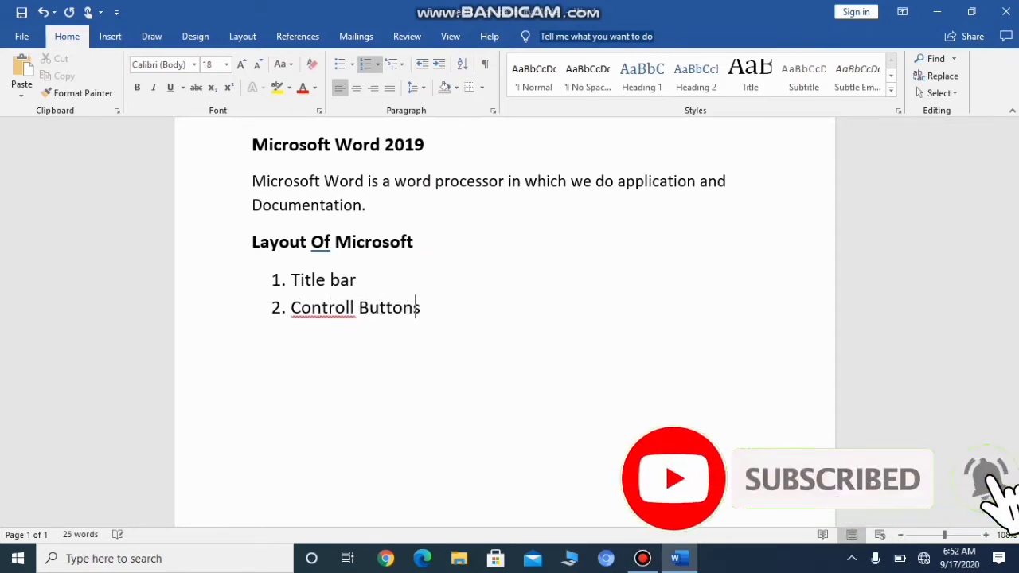
{"action": "right_click", "coordinate": [303, 311]}
{"action": "mouse_move", "coordinate": [290, 330]}
{"action": "left_click", "coordinate": [414, 336]}
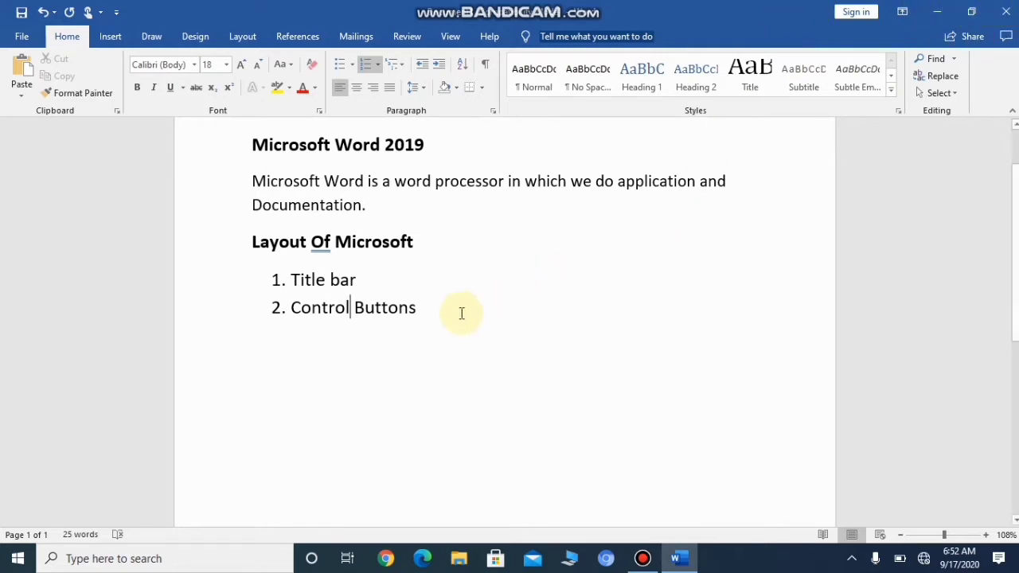
Add 'Quick Access Tool Bar' and 'Menu bar' (corrected from 'Menue') as list items 3 and 4
{"action": "key", "text": "Return"}
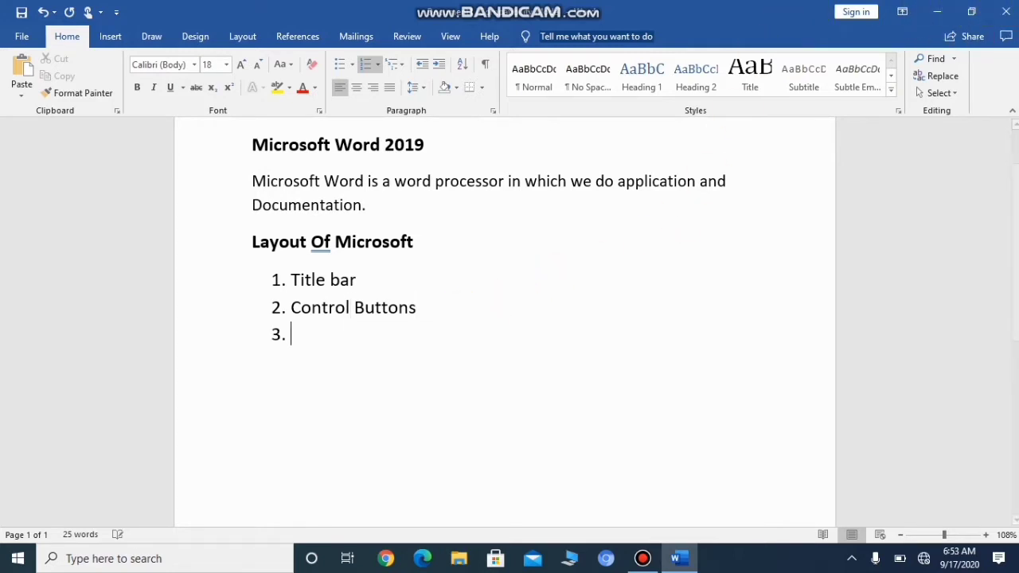
{"action": "type", "text": "Quick"}
{"action": "type", "text": " A"}
{"action": "type", "text": "ccess "}
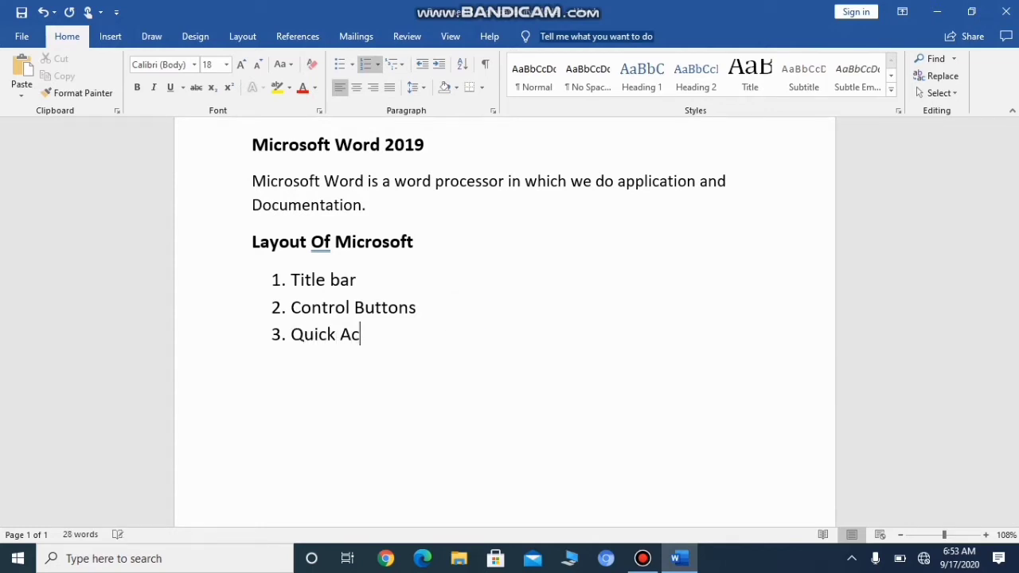
{"action": "type", "text": "T"}
{"action": "type", "text": "ool Bar"}
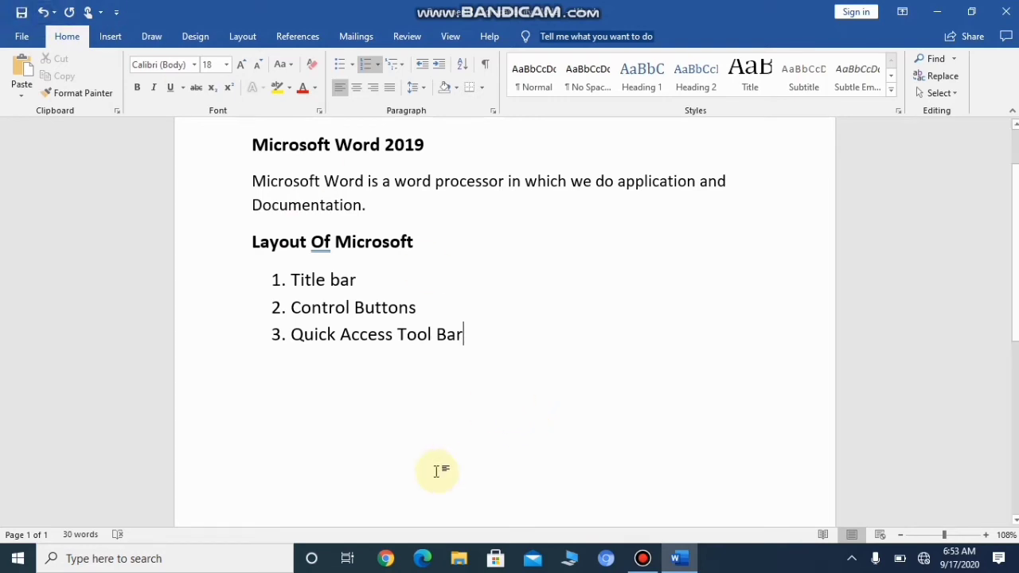
{"action": "key", "text": "Return"}
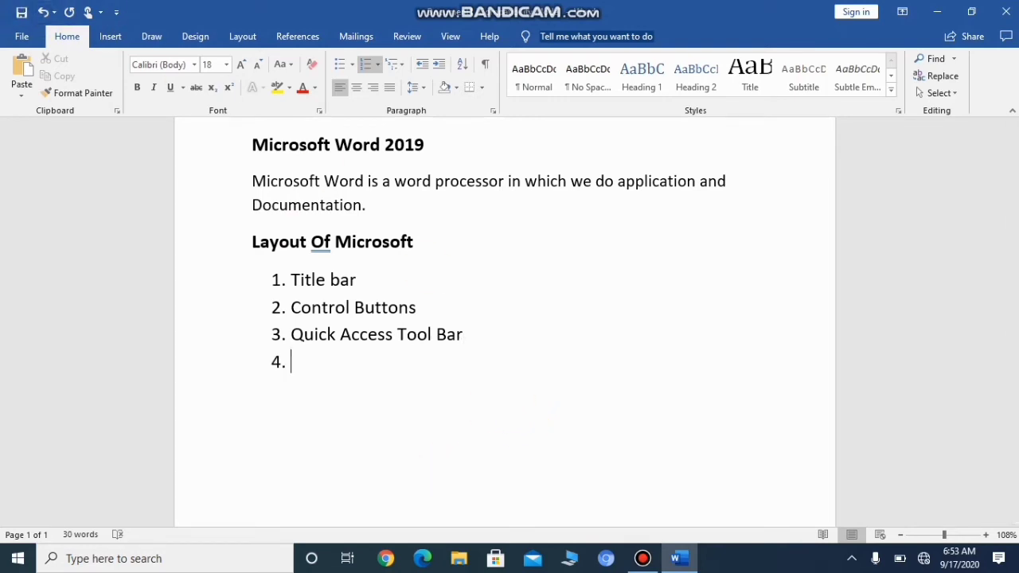
{"action": "type", "text": "Menue bar"}
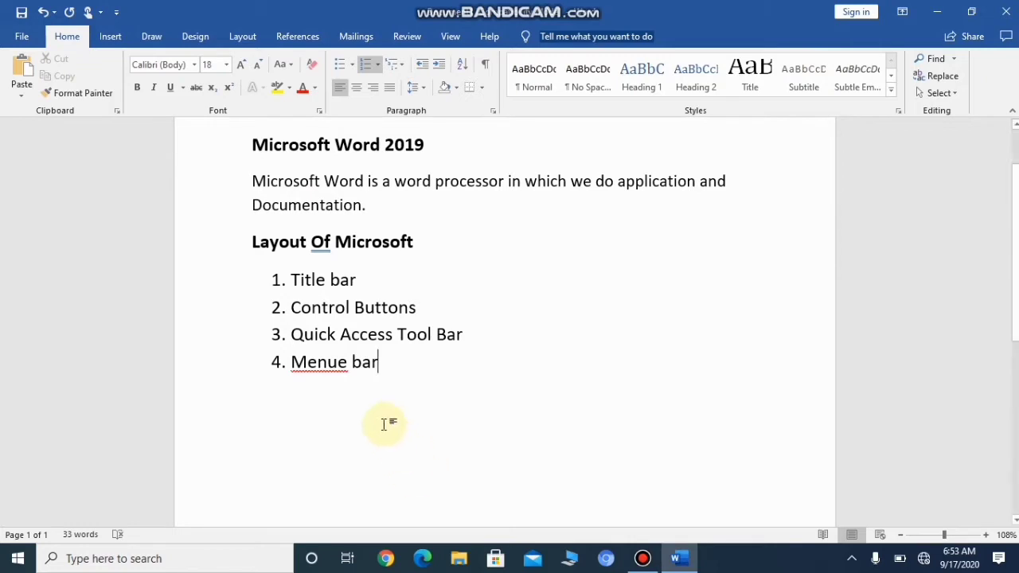
{"action": "right_click", "coordinate": [323, 372]}
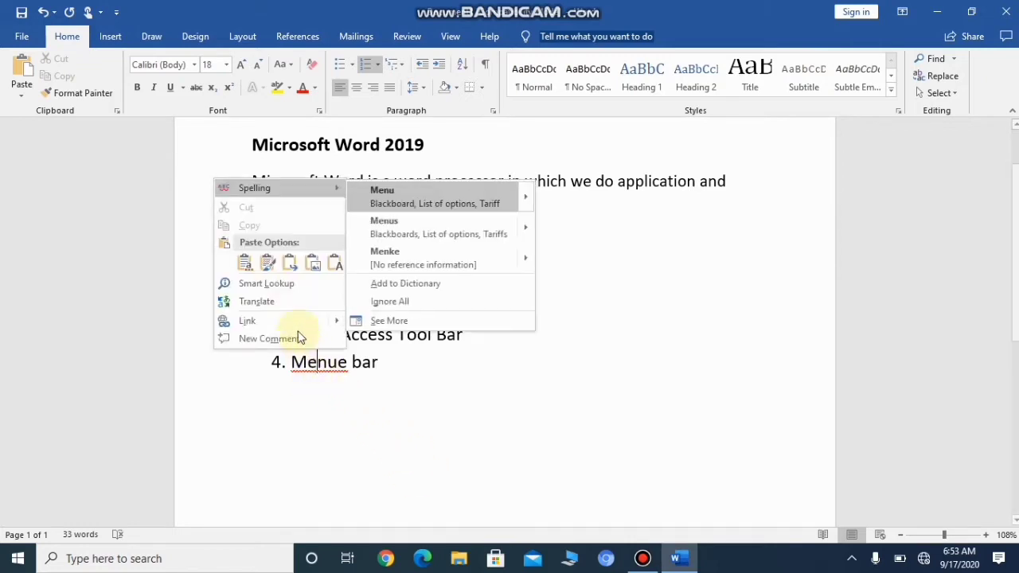
{"action": "left_click", "coordinate": [452, 191]}
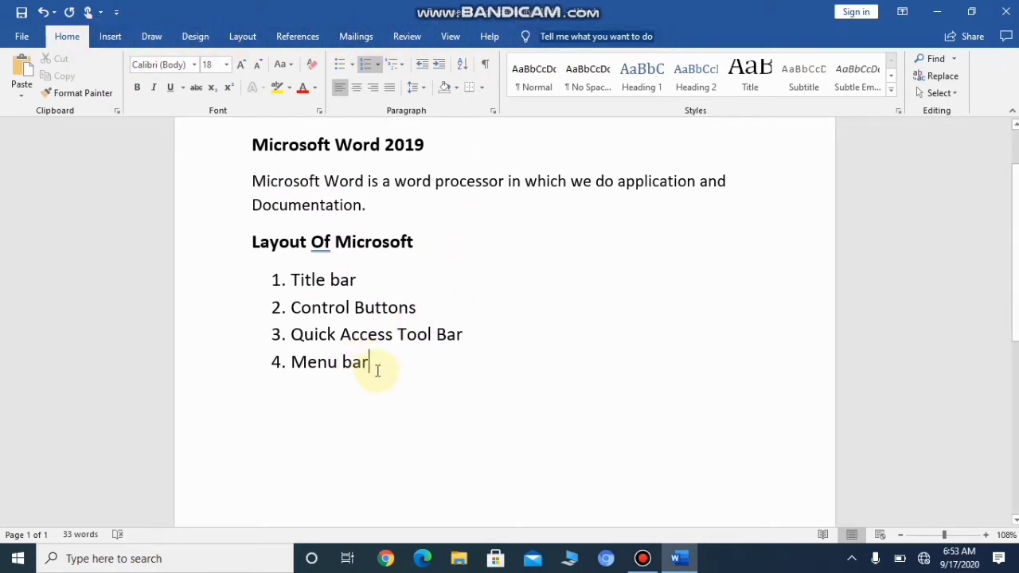
{"action": "key", "text": "Return"}
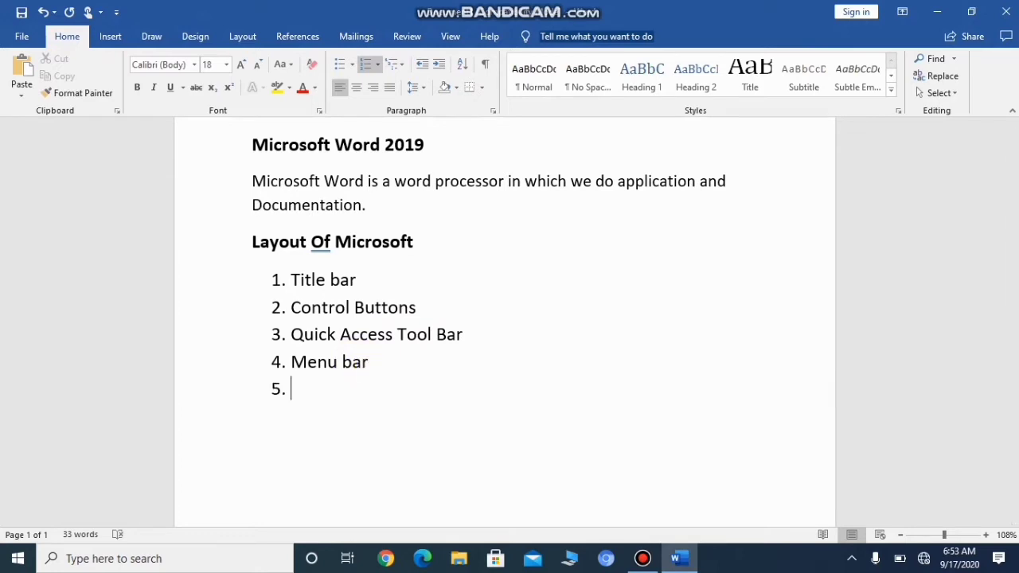
Type 'Standard bar' as item 5 and 'Ruler' as item 6 of the list
{"action": "type", "text": "Standard bar"}
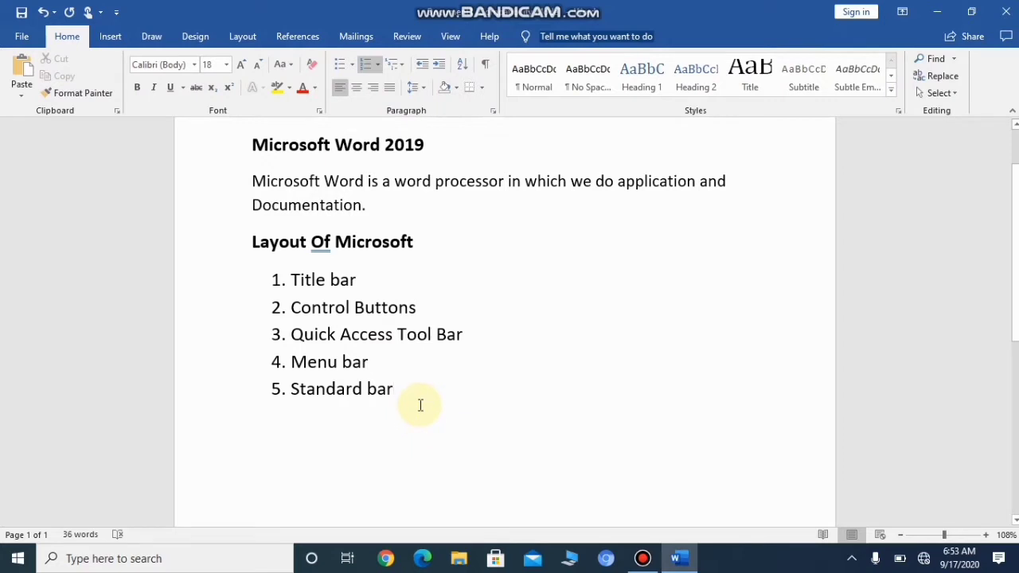
{"action": "key", "text": "Return"}
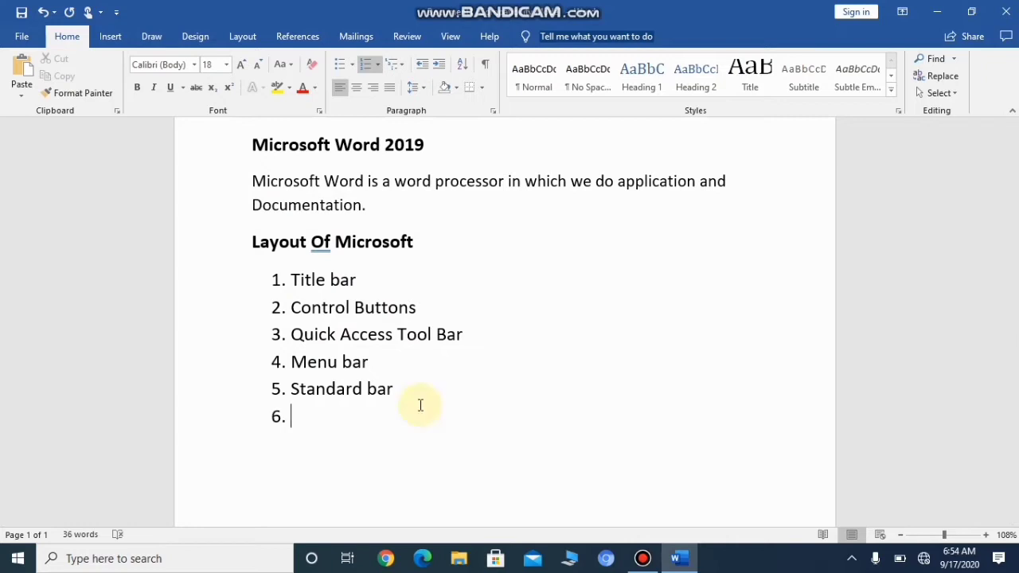
{"action": "type", "text": "Ruler"}
{"action": "left_click", "coordinate": [643, 558]}
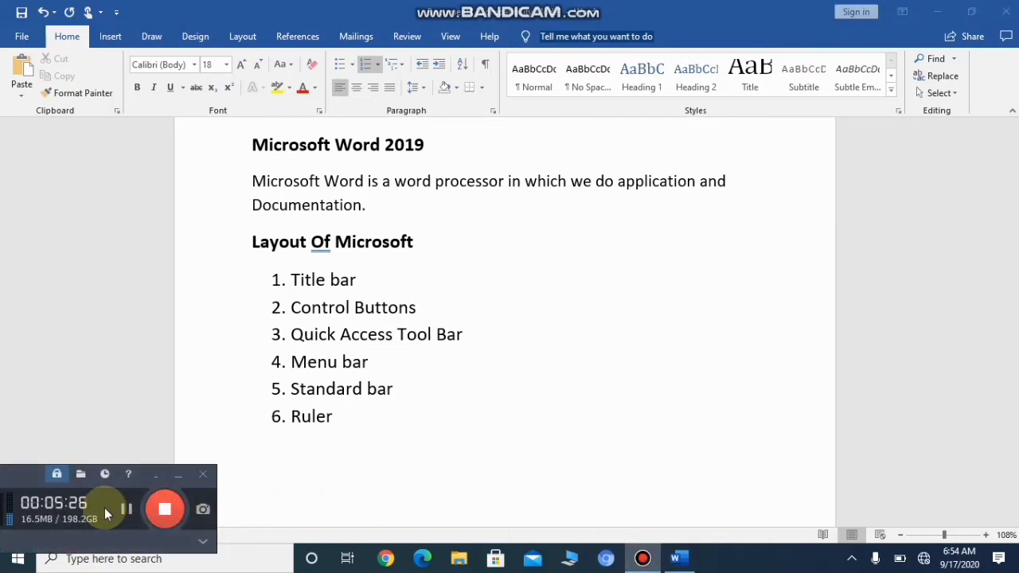
{"action": "scroll", "coordinate": [120, 504], "scroll_direction": "up", "scroll_amount": 1}
{"action": "left_click", "coordinate": [171, 479]}
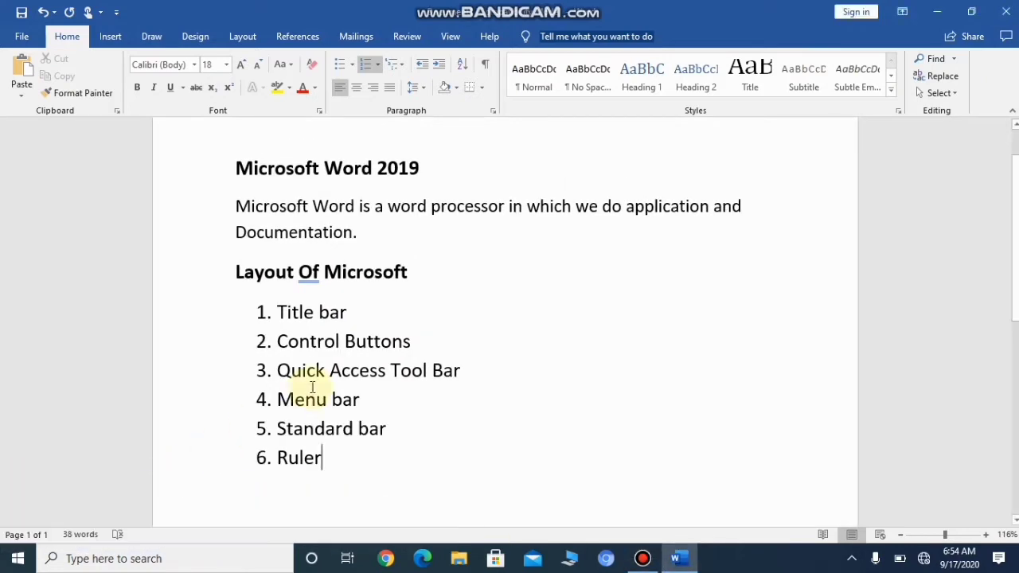
{"action": "scroll", "coordinate": [309, 378], "scroll_direction": "up", "scroll_amount": 2}
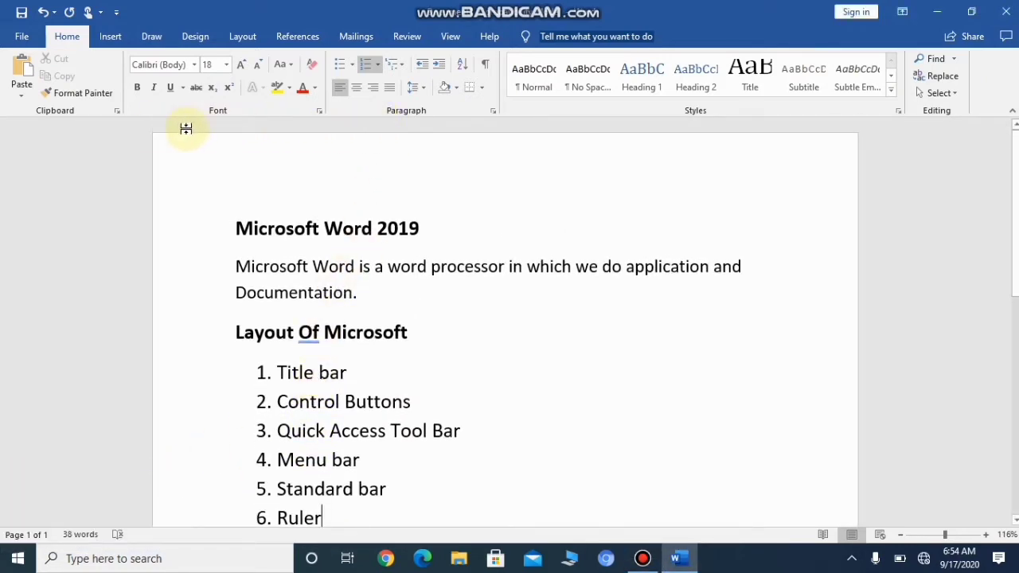
{"action": "key", "text": "ctrl+Home"}
{"action": "key", "text": "shift+Down"}
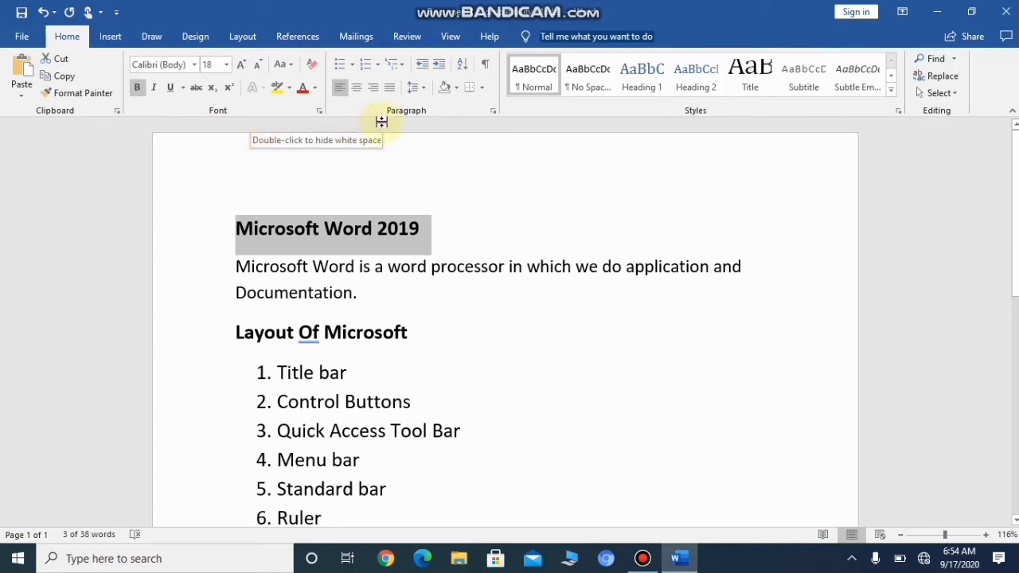
{"action": "scroll", "coordinate": [433, 267], "scroll_direction": "down", "scroll_amount": 3}
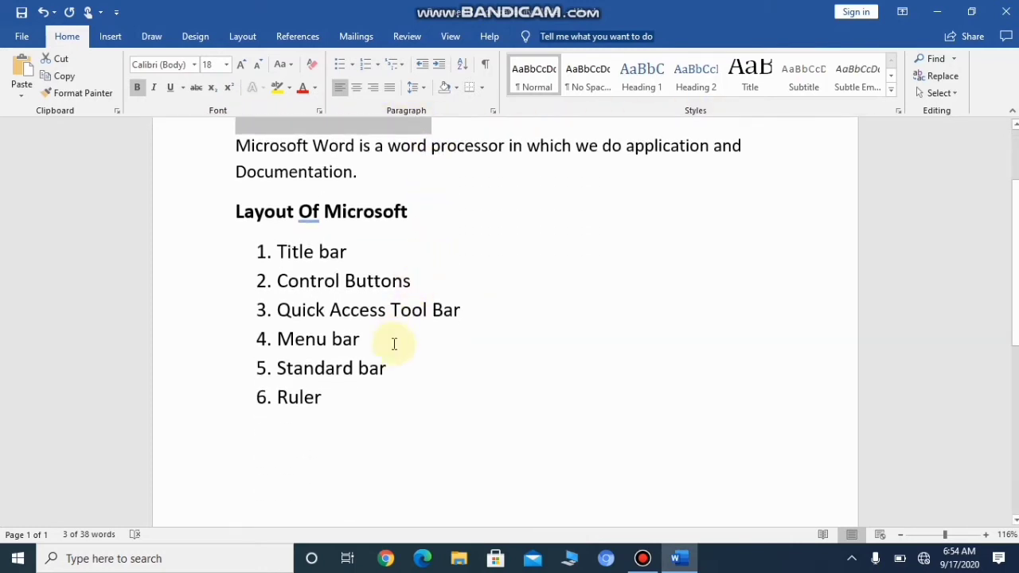
{"action": "left_click", "coordinate": [336, 400]}
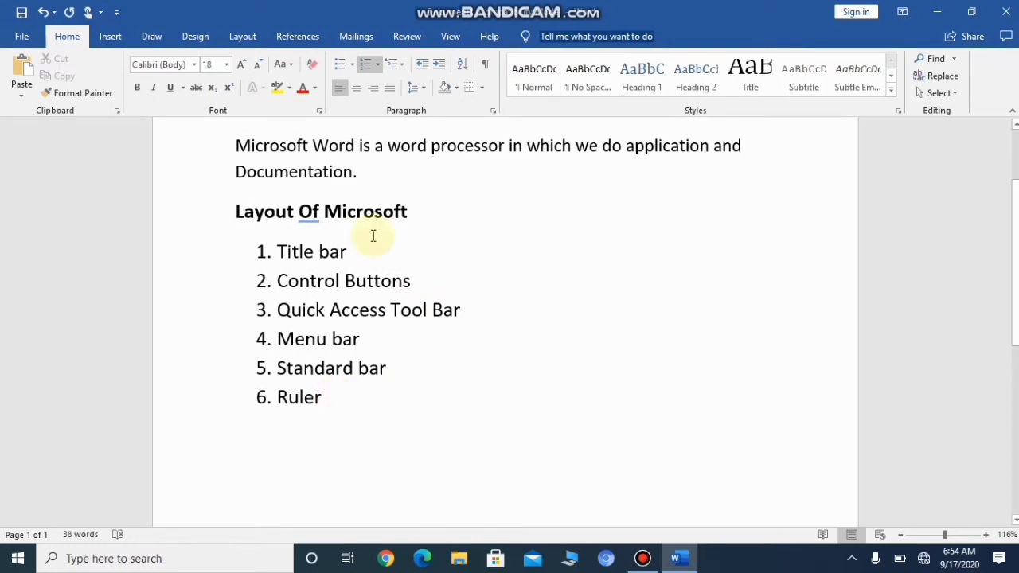
{"action": "scroll", "coordinate": [651, 136], "scroll_direction": "up", "scroll_amount": 3}
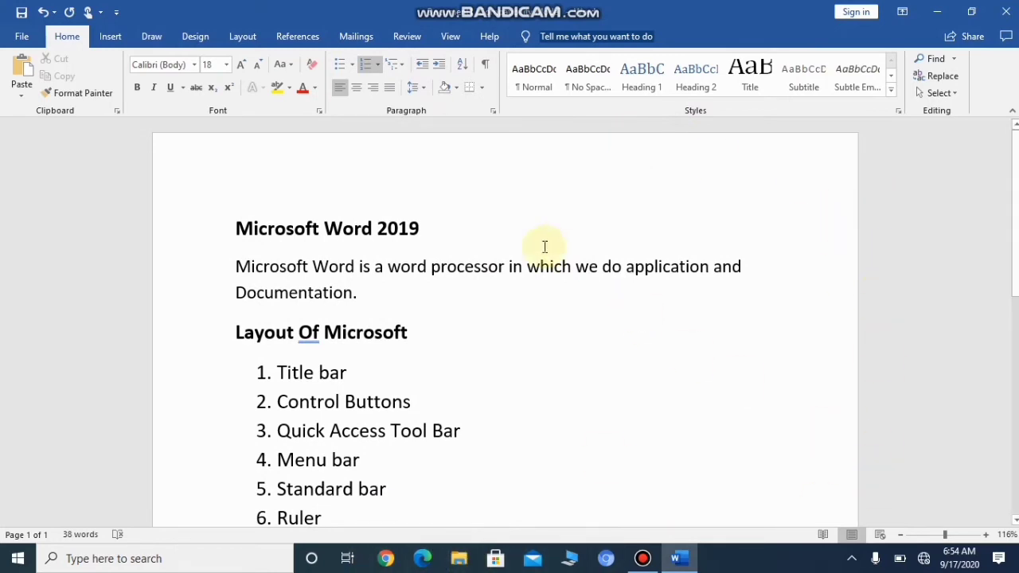
{"action": "scroll", "coordinate": [341, 295], "scroll_direction": "down", "scroll_amount": 2}
Add 'Scroll bars' as numbered item 7 below 'Ruler'
{"action": "key", "text": "Return"}
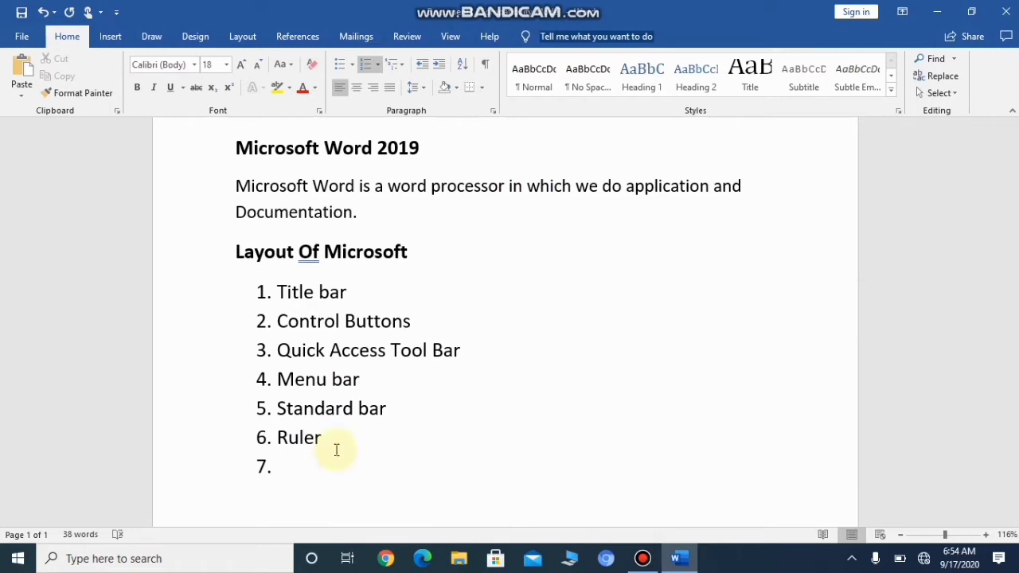
{"action": "type", "text": "Scroll"}
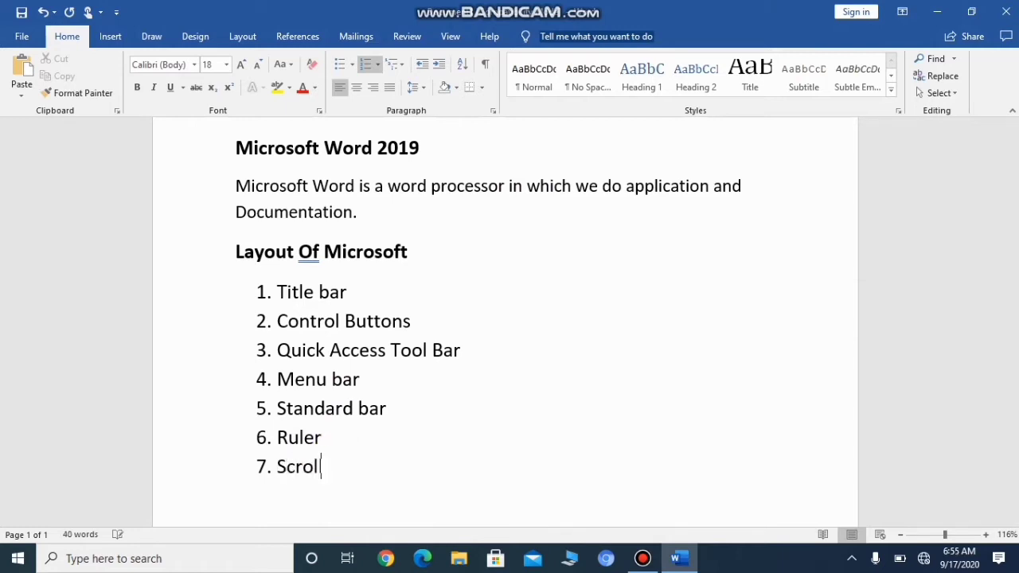
{"action": "type", "text": "Bar"}
{"action": "type", "text": "s"}
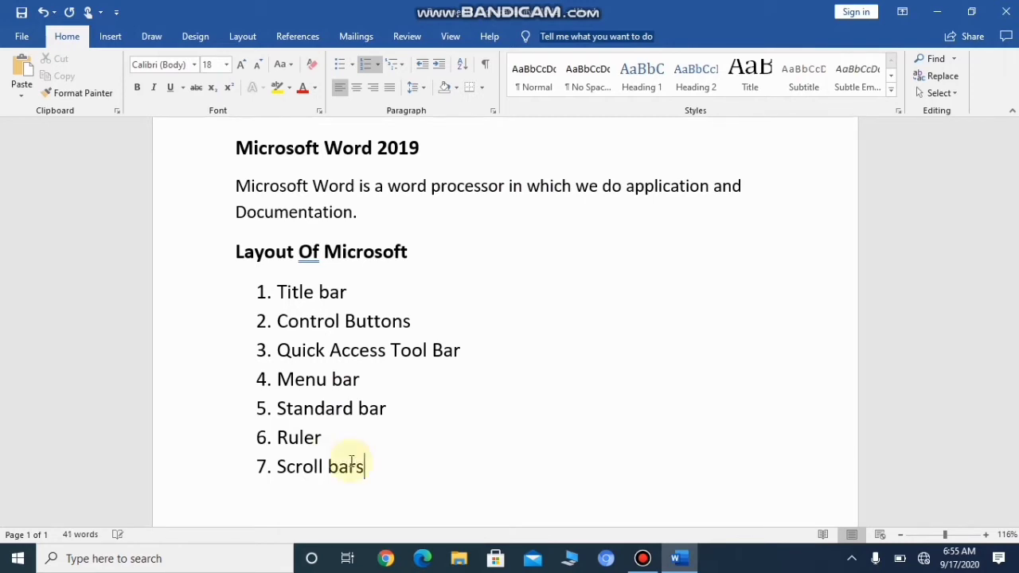
{"action": "scroll", "coordinate": [630, 433], "scroll_direction": "down", "scroll_amount": 1}
{"action": "scroll", "coordinate": [1016, 253], "scroll_direction": "up", "scroll_amount": 3}
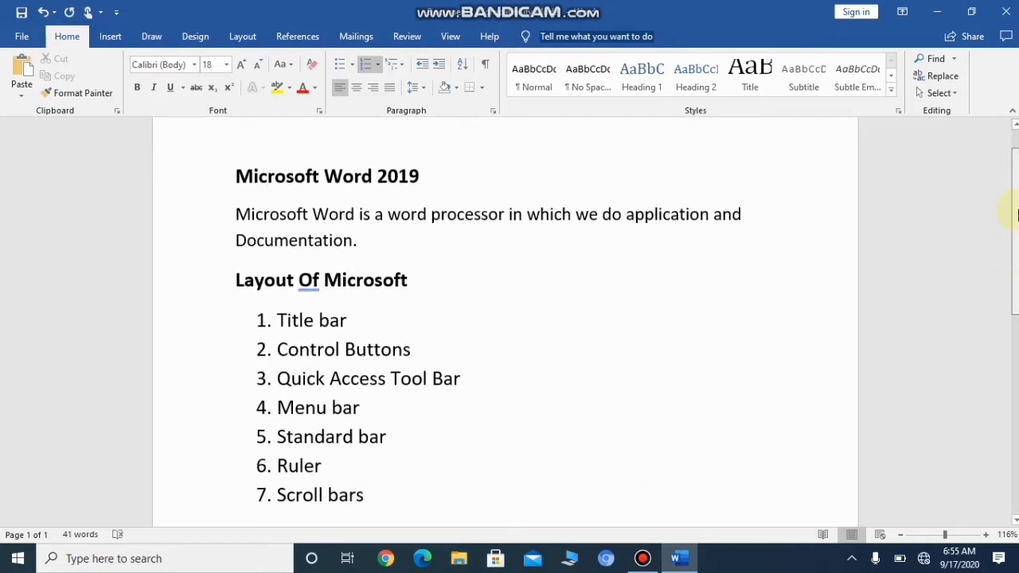
{"action": "scroll", "coordinate": [1015, 254], "scroll_direction": "down", "scroll_amount": 3}
{"action": "left_click_drag", "start_coordinate": [1014, 253], "coordinate": [1006, 327]}
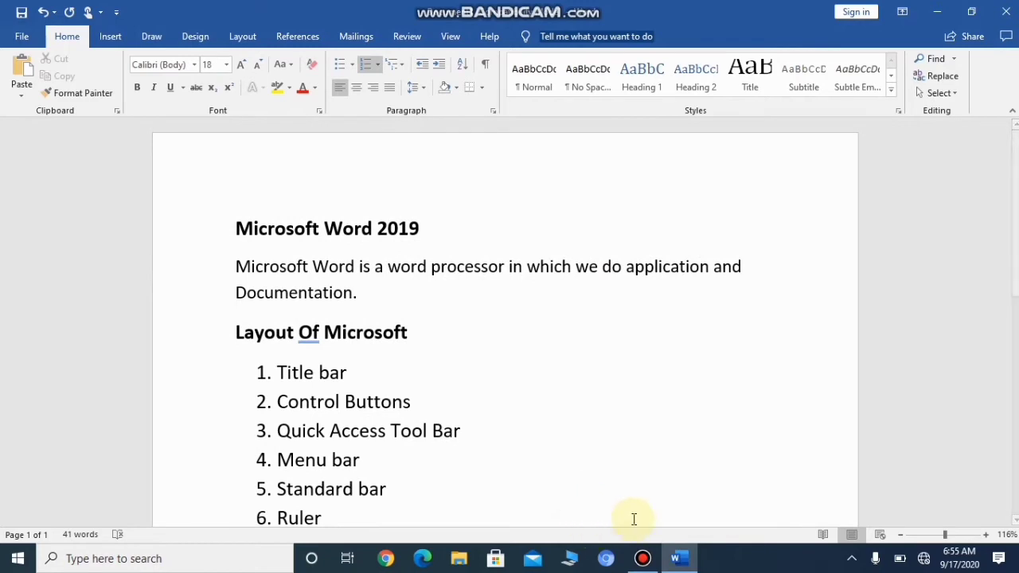
Zoom to 268% and back to 108%, then begin an empty item 8 after 'Scroll bars'
{"action": "left_click", "coordinate": [959, 535]}
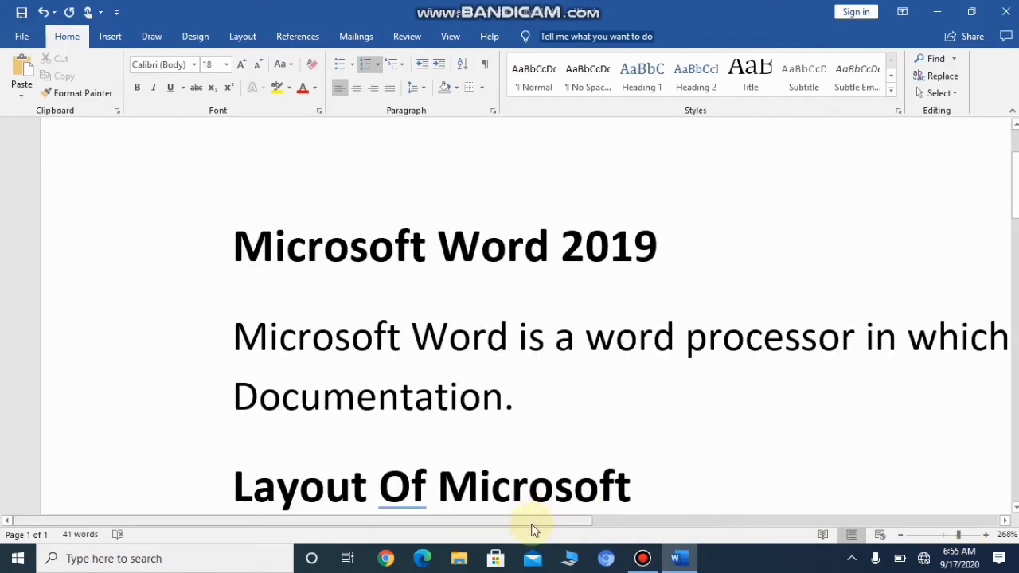
{"action": "mouse_move", "coordinate": [533, 522]}
{"action": "left_mouse_down"}
{"action": "mouse_move", "coordinate": [980, 538]}
{"action": "mouse_move", "coordinate": [364, 528]}
{"action": "left_mouse_up"}
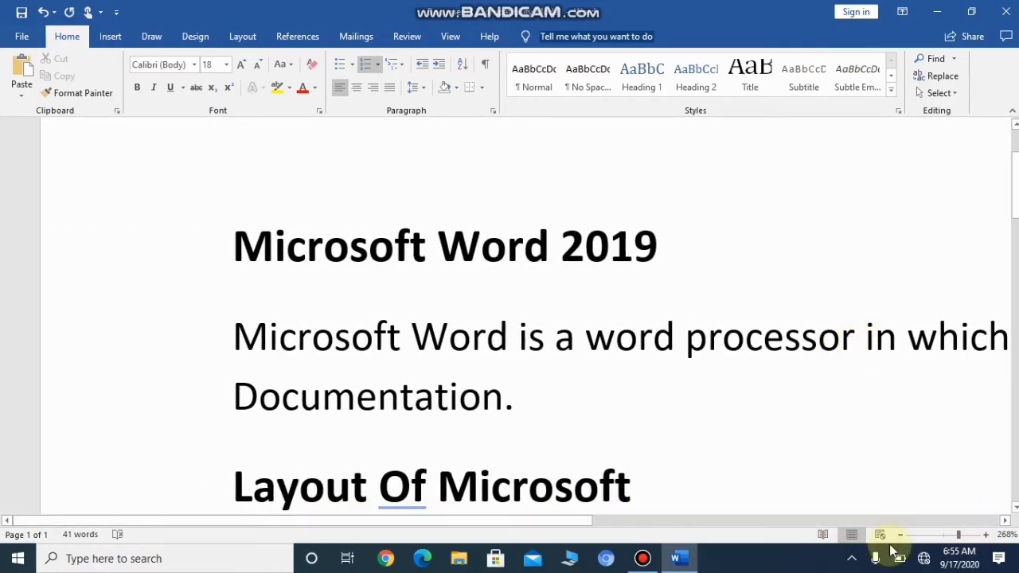
{"action": "left_click", "coordinate": [946, 536]}
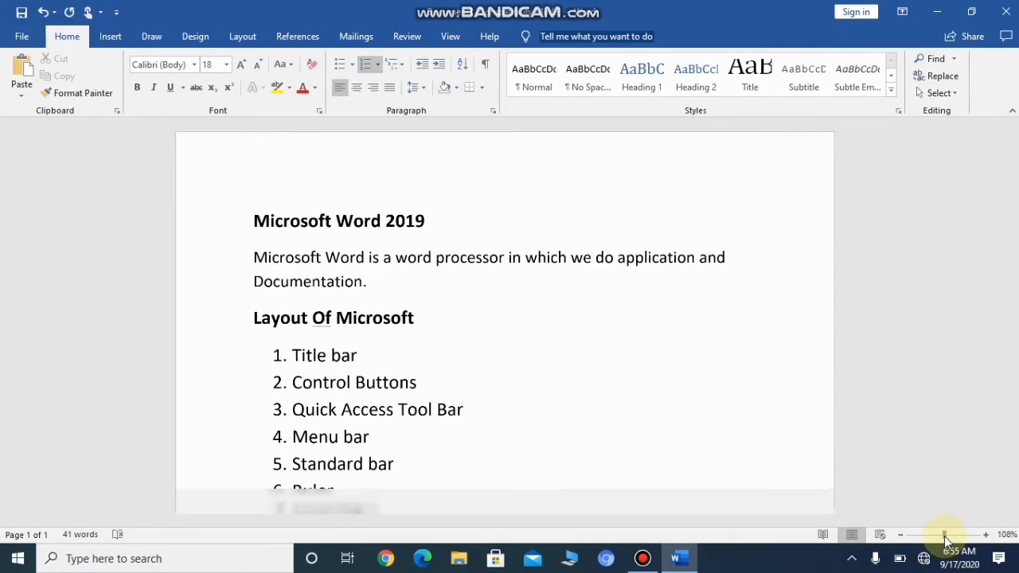
{"action": "scroll", "coordinate": [414, 446], "scroll_direction": "down", "scroll_amount": 3}
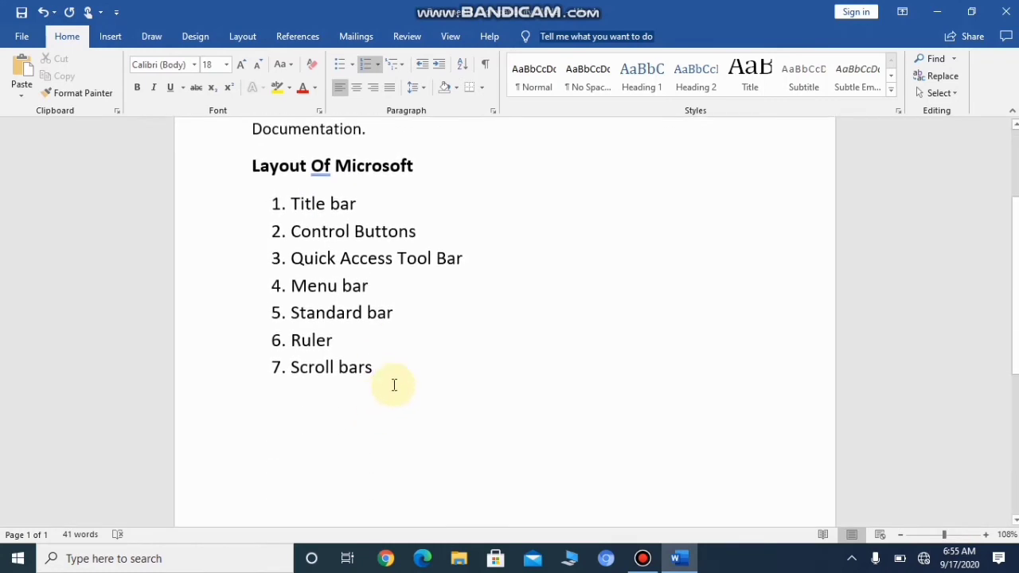
{"action": "left_click", "coordinate": [393, 386]}
{"action": "key", "text": "Return"}
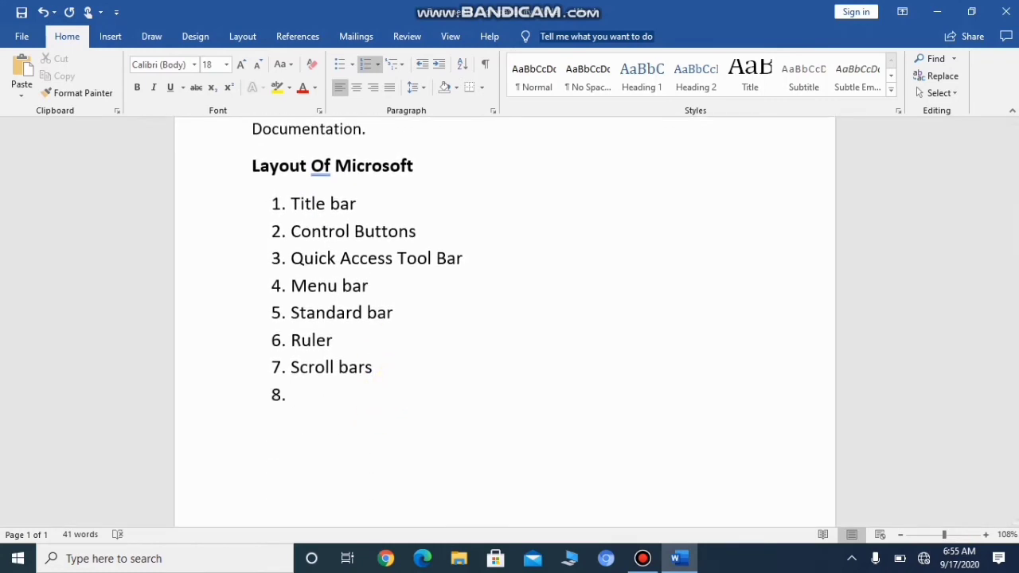
Enter 'Status bar' as the eighth numbered list item
{"action": "type", "text": "Status bar"}
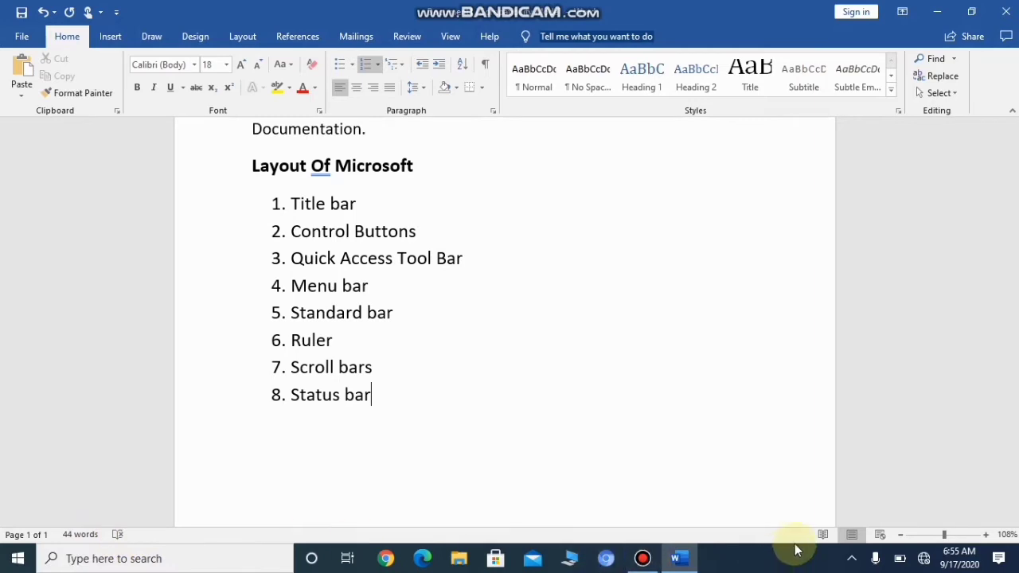
{"action": "left_click", "coordinate": [941, 538]}
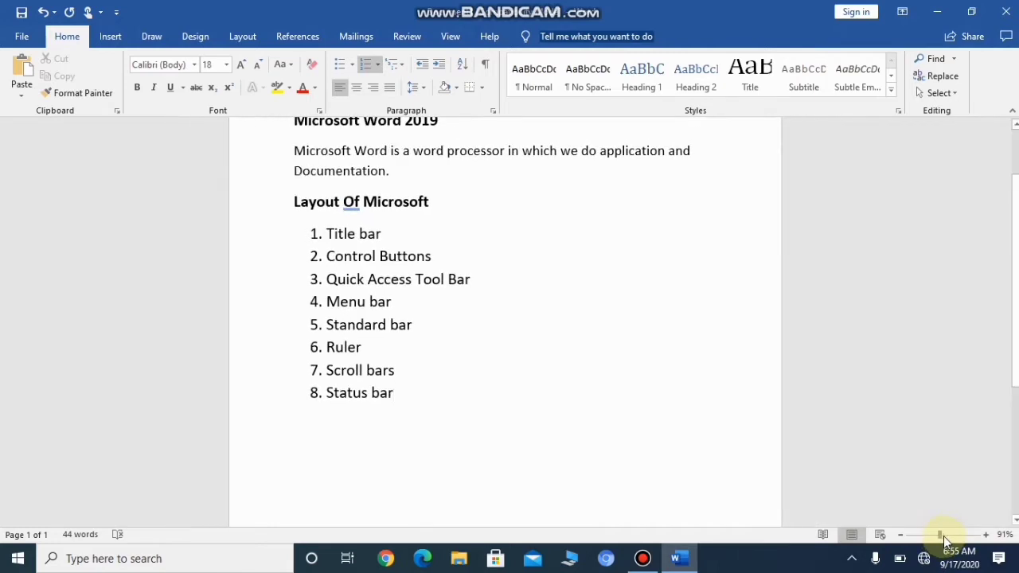
{"action": "left_click", "coordinate": [941, 539]}
{"action": "scroll", "coordinate": [558, 395], "scroll_direction": "up", "scroll_amount": 1}
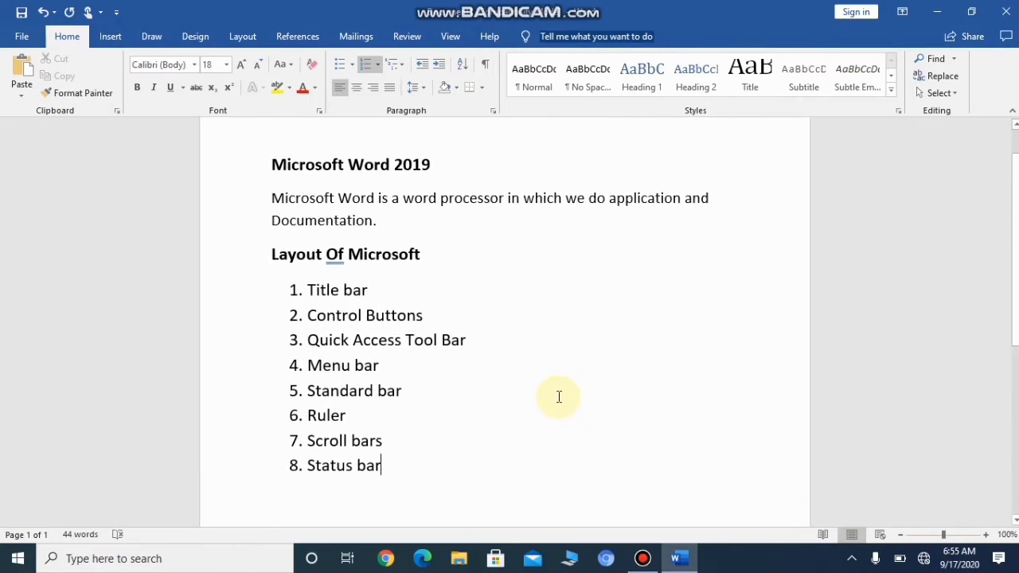
{"action": "scroll", "coordinate": [557, 395], "scroll_direction": "up", "scroll_amount": 1}
{"action": "scroll", "coordinate": [557, 396], "scroll_direction": "down", "scroll_amount": 2}
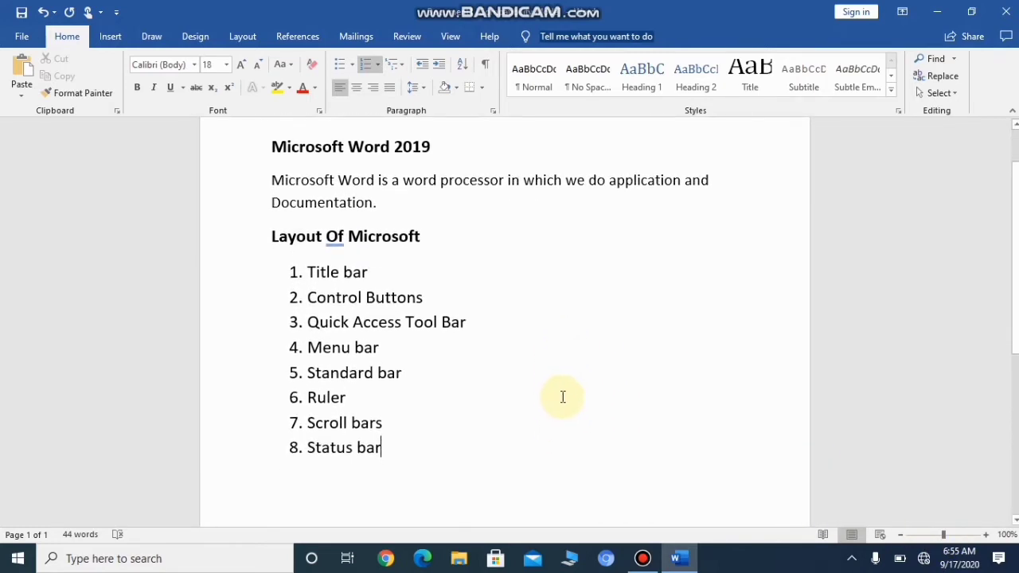
{"action": "left_click", "coordinate": [940, 537]}
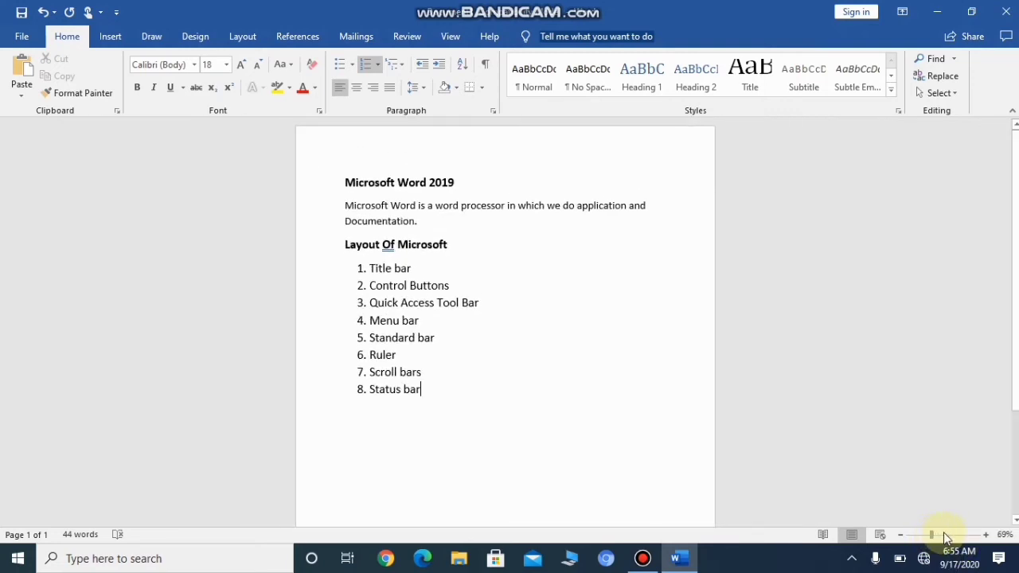
{"action": "left_click", "coordinate": [941, 537]}
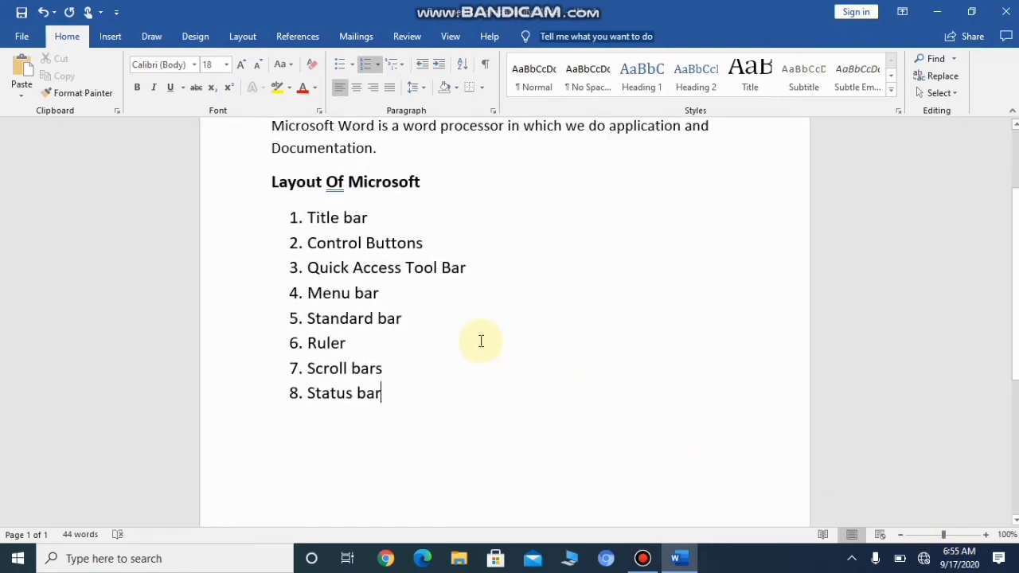
{"action": "scroll", "coordinate": [480, 340], "scroll_direction": "up", "scroll_amount": 2}
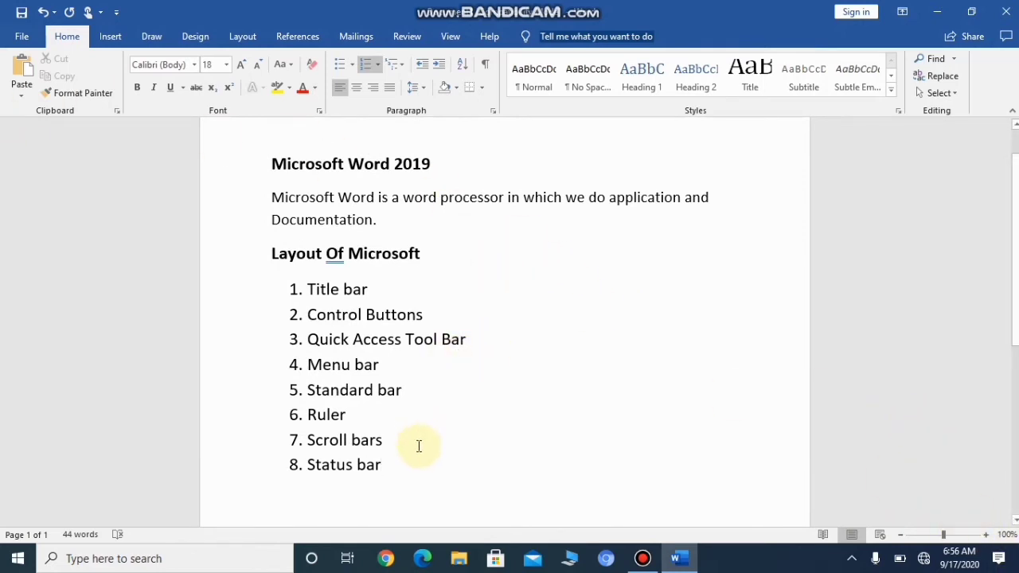
{"action": "scroll", "coordinate": [413, 430], "scroll_direction": "down", "scroll_amount": 1}
{"action": "scroll", "coordinate": [412, 430], "scroll_direction": "down", "scroll_amount": 2}
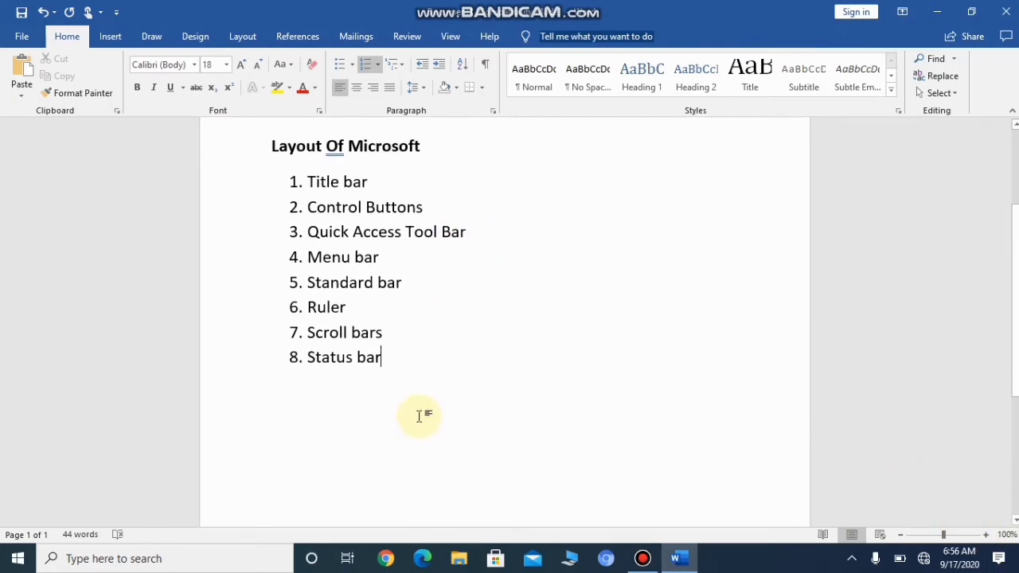
{"action": "scroll", "coordinate": [420, 416], "scroll_direction": "down", "scroll_amount": 3}
{"action": "scroll", "coordinate": [398, 358], "scroll_direction": "down", "scroll_amount": 2}
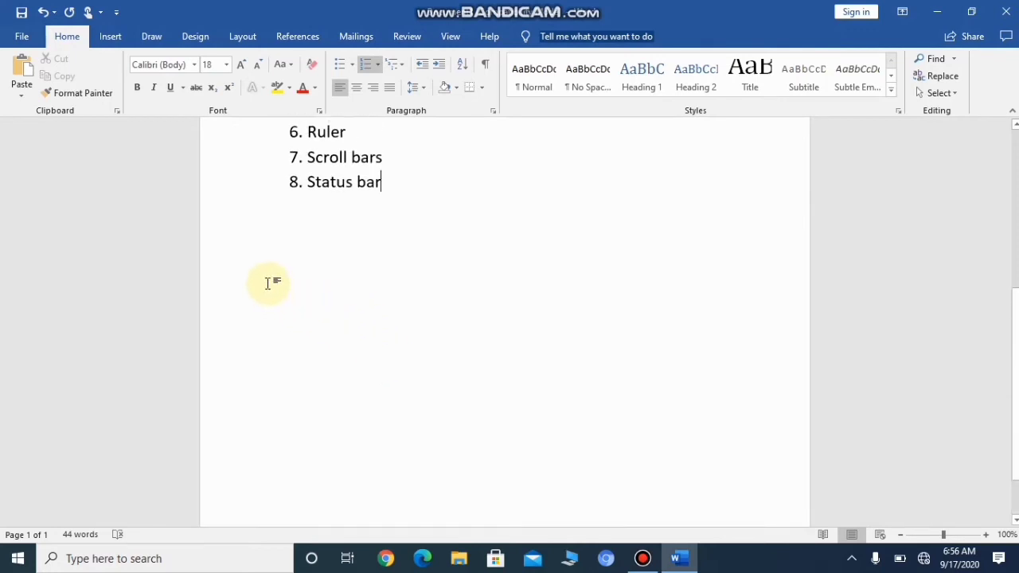
{"action": "left_click", "coordinate": [262, 254]}
{"action": "left_click", "coordinate": [450, 204]}
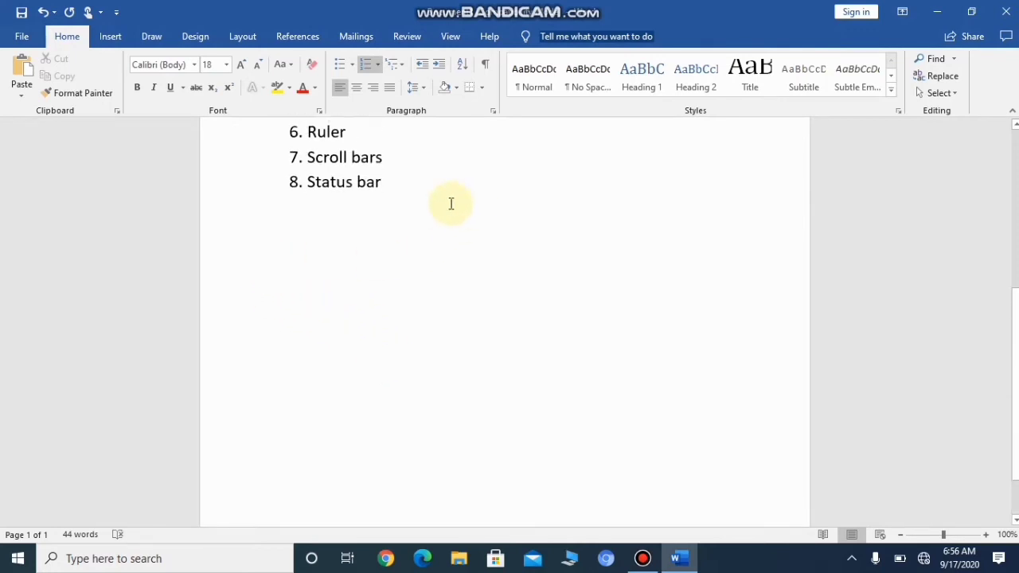
Add a new line without numbering below the list, reading 'Macrosoft Office'
{"action": "key", "text": "Return"}
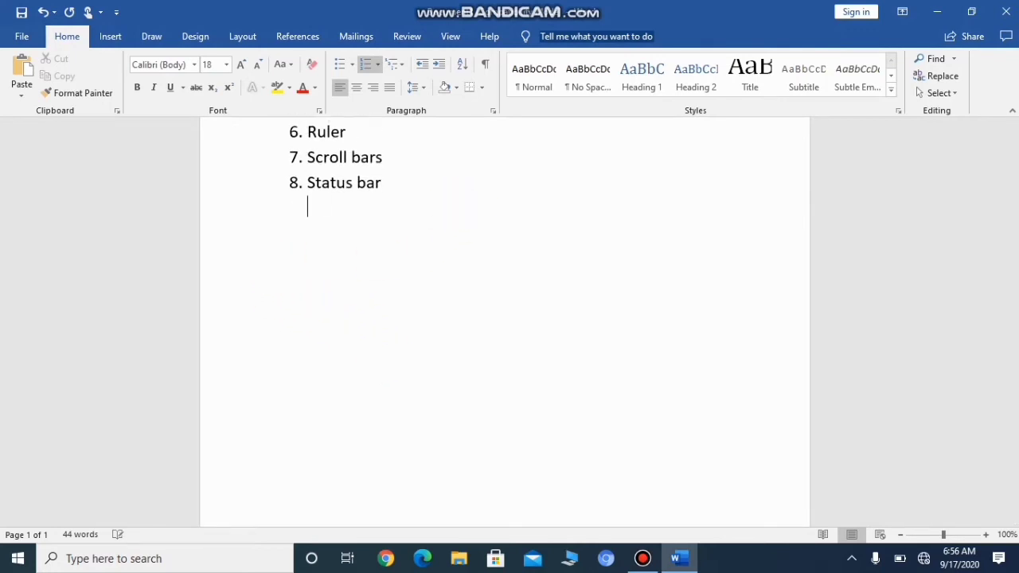
{"action": "left_click", "coordinate": [642, 558]}
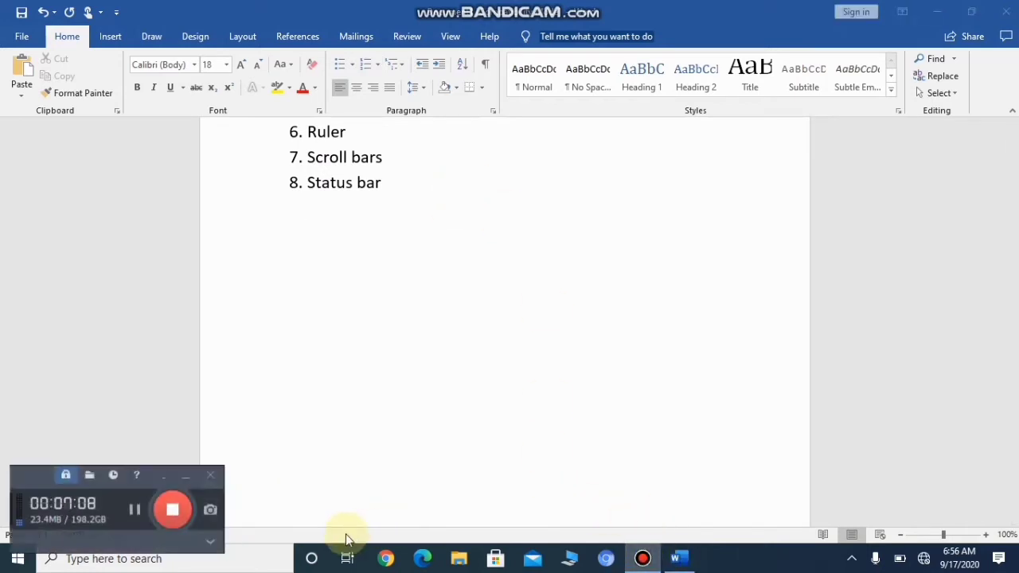
{"action": "left_click", "coordinate": [177, 476]}
{"action": "type", "text": "M"}
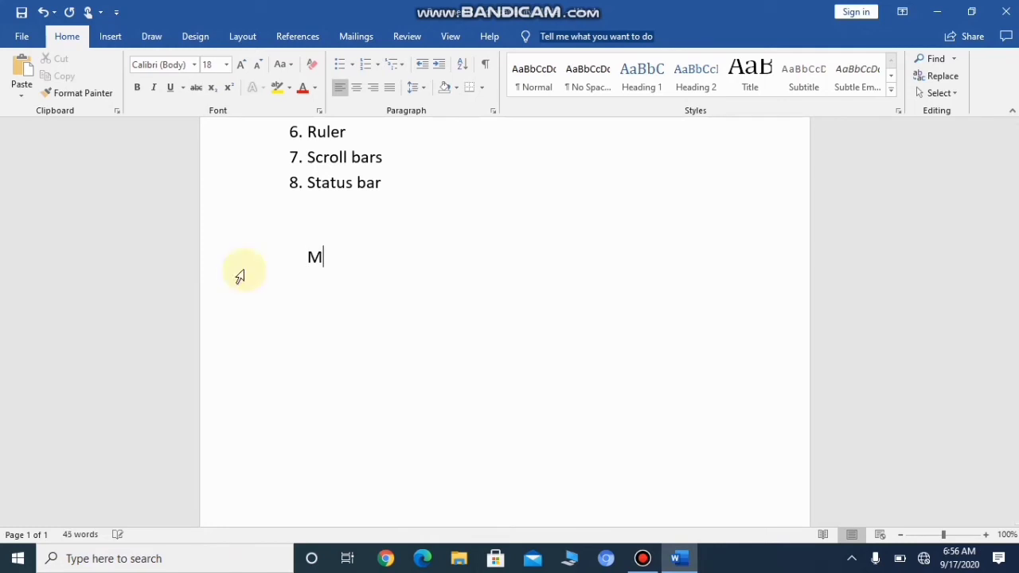
{"action": "type", "text": "acros"}
{"action": "type", "text": "oft"}
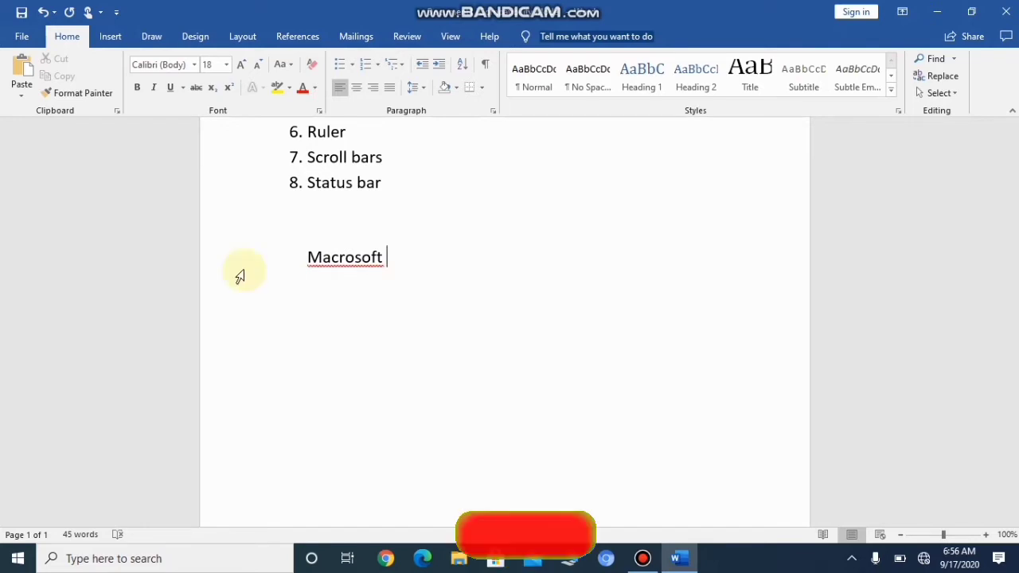
{"action": "type", "text": " O"}
{"action": "type", "text": "ffice"}
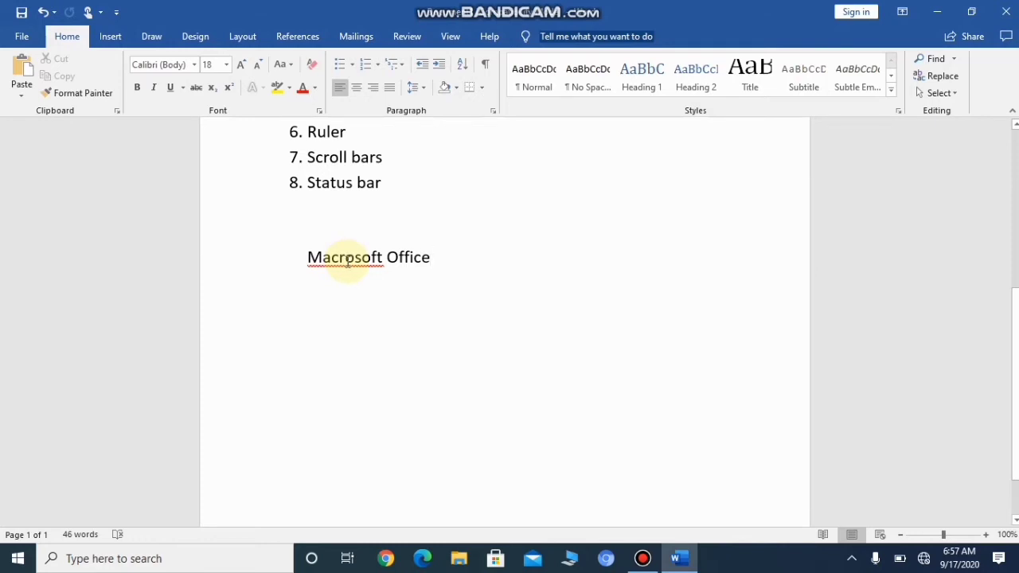
Correct 'Macrosoft' to 'Microsoft' from the spelling suggestions, then start a new line below
{"action": "right_click", "coordinate": [347, 263]}
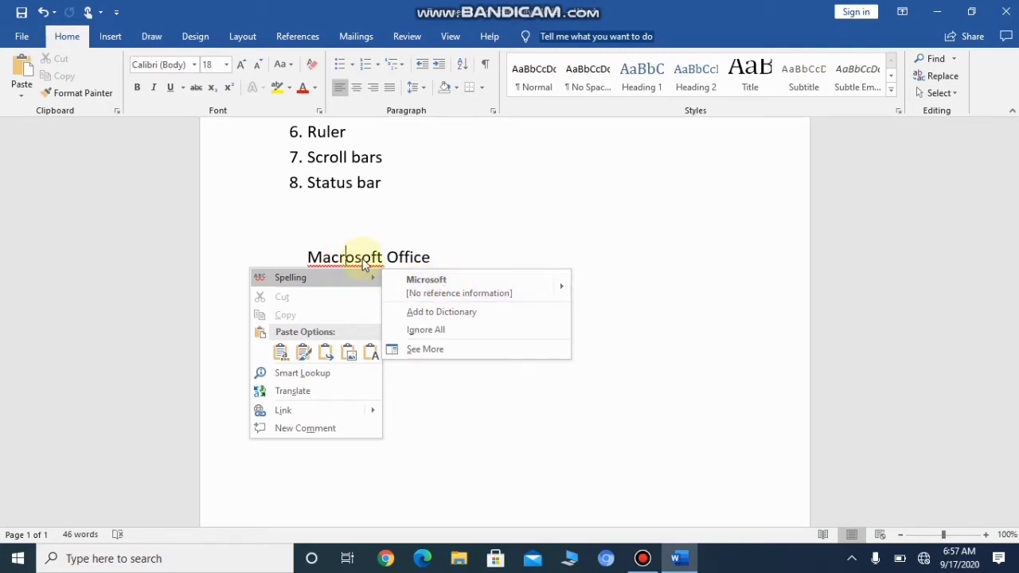
{"action": "left_click", "coordinate": [446, 294]}
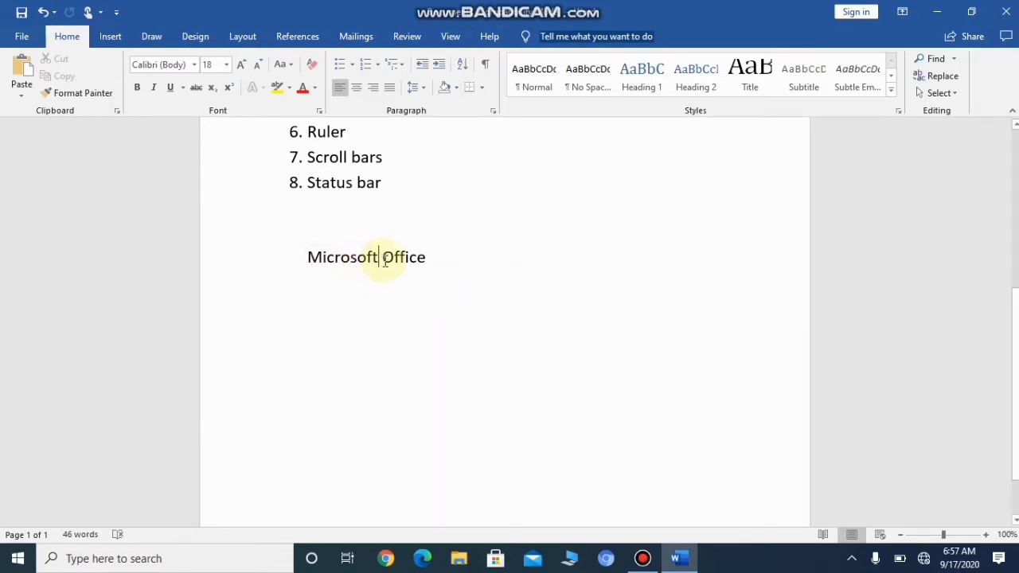
{"action": "left_click", "coordinate": [427, 261]}
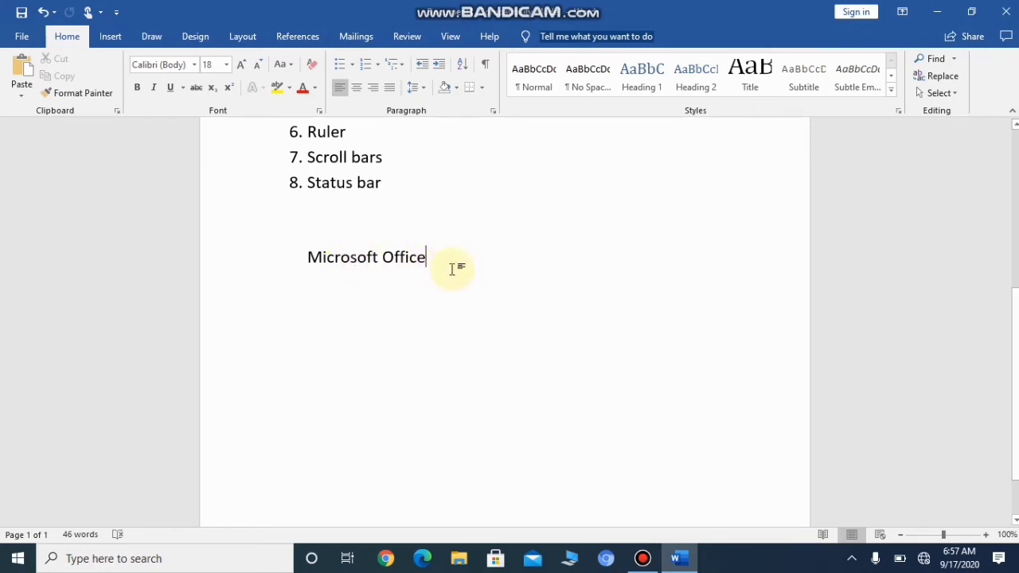
{"action": "key", "text": "Return"}
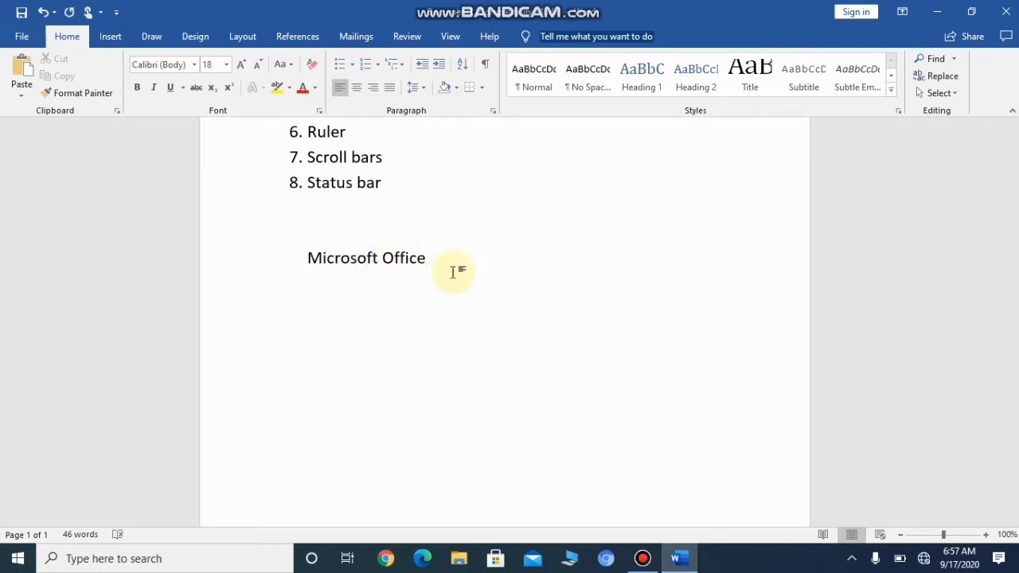
Type the person's first name and surname on the line below 'Microsoft Office'
{"action": "type", "text": "H"}
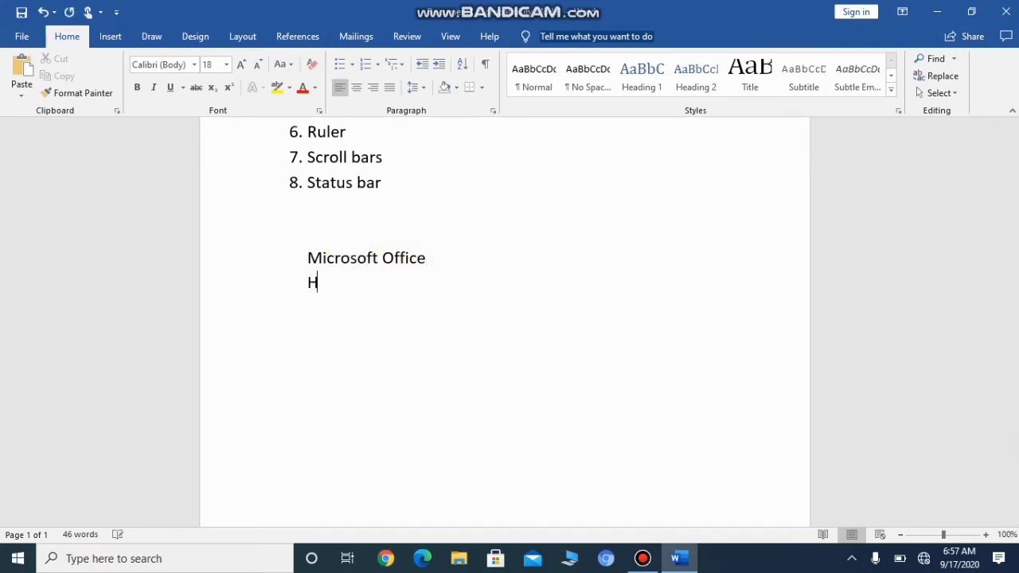
{"action": "type", "text": "e "}
{"action": "type", "text": "are "}
{"action": "type", "text": "Ak"}
{"action": "left_click", "coordinate": [364, 280]}
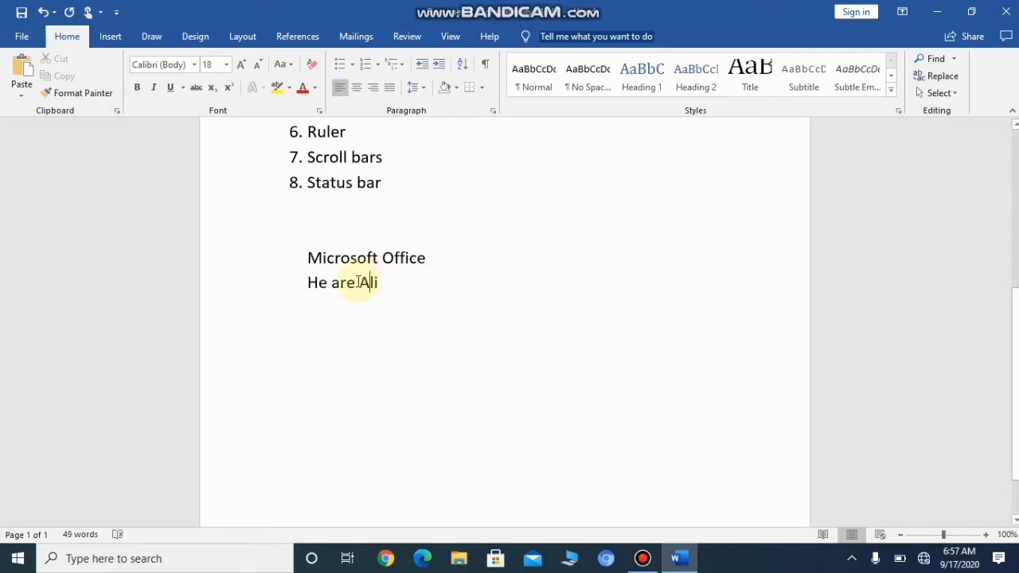
{"action": "left_click", "coordinate": [642, 559]}
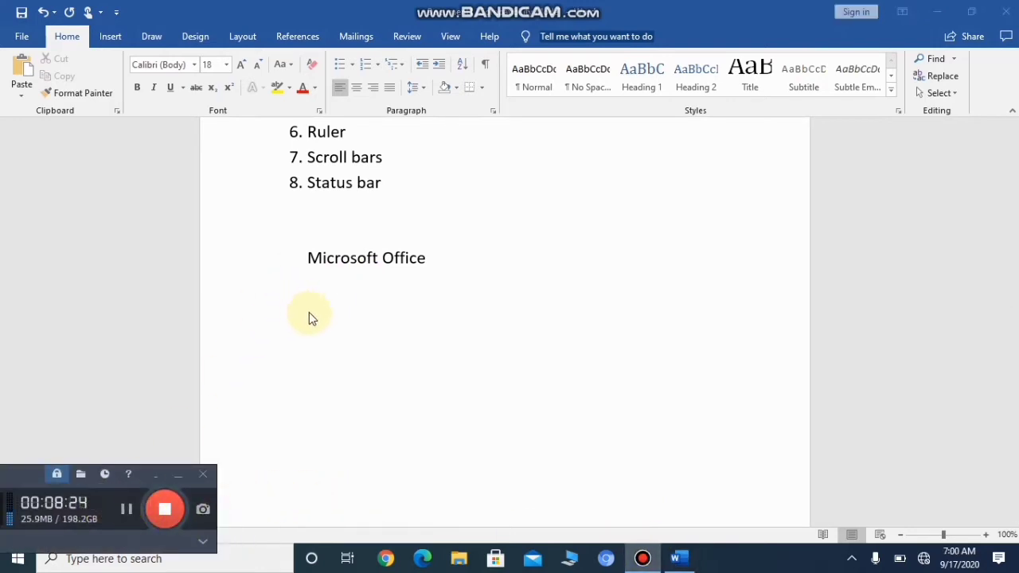
{"action": "left_click", "coordinate": [309, 312]}
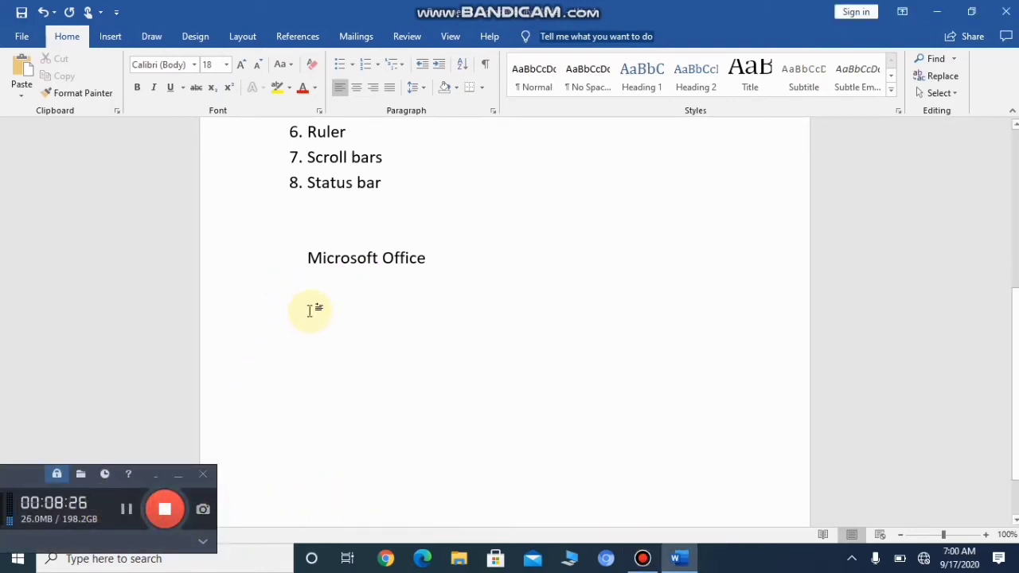
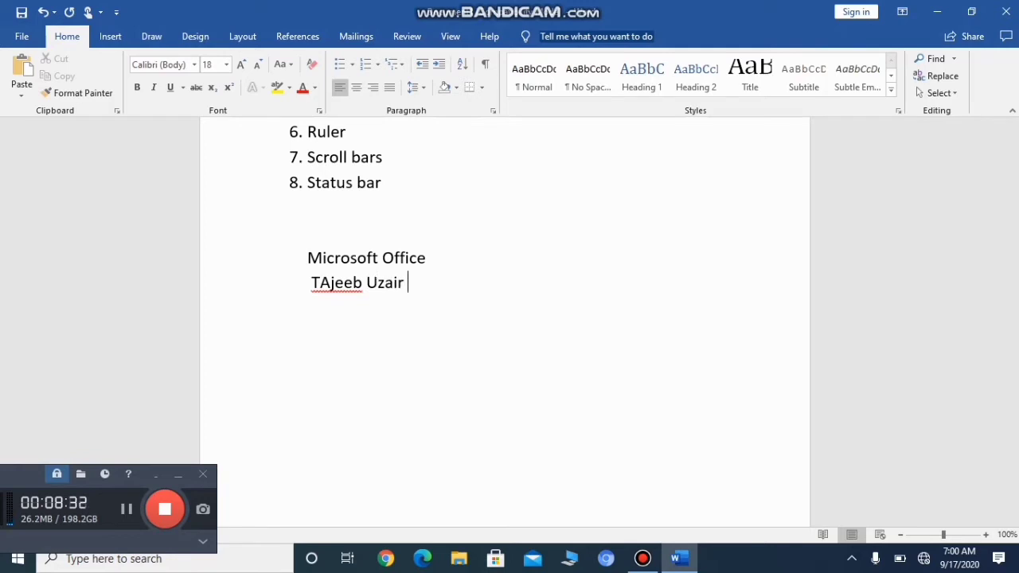
Remove the surname and make the name's wrongly capitalised second letter lowercase
{"action": "key", "text": "BackSpace"}
{"action": "key", "text": "BackSpace"}
{"action": "key", "text": "BackSpace"}
{"action": "key", "text": "BackSpace"}
{"action": "key", "text": "BackSpace"}
{"action": "key", "text": "BackSpace"}
{"action": "left_click", "coordinate": [330, 283]}
{"action": "key", "text": "BackSpace"}
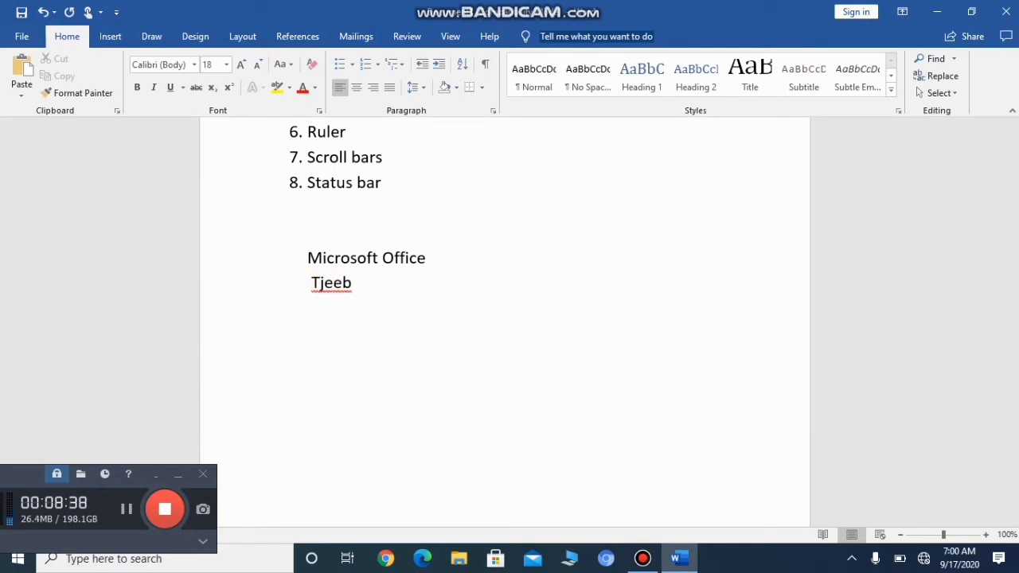
{"action": "type", "text": "a"}
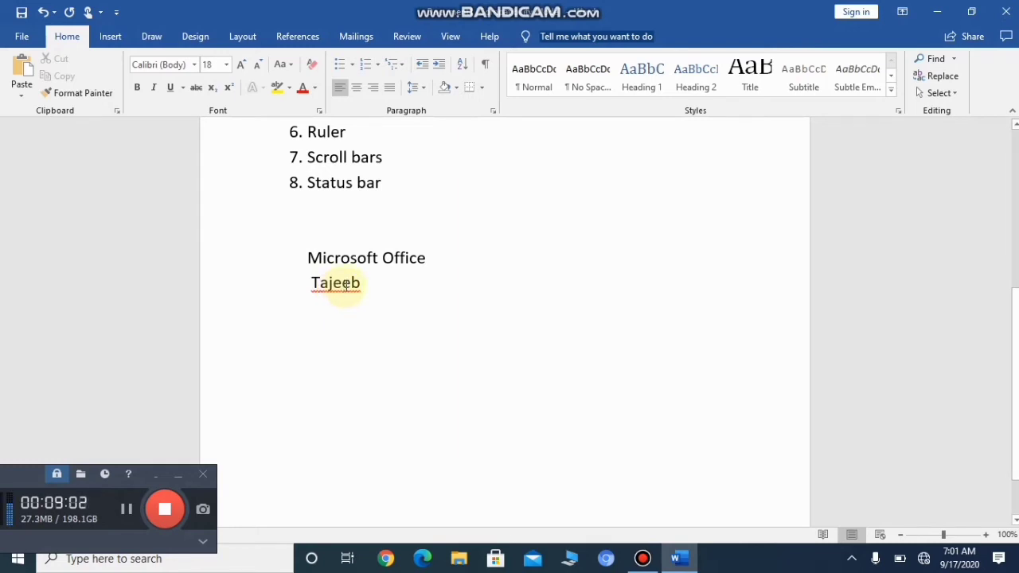
Add the flagged first name to Word's spelling dictionary
{"action": "right_click", "coordinate": [345, 285]}
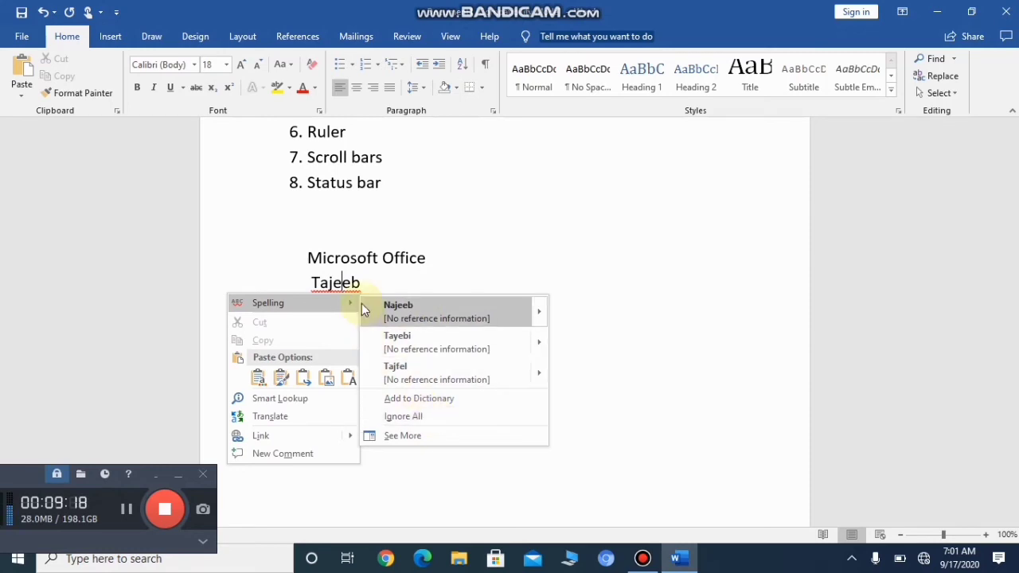
{"action": "left_click", "coordinate": [406, 404]}
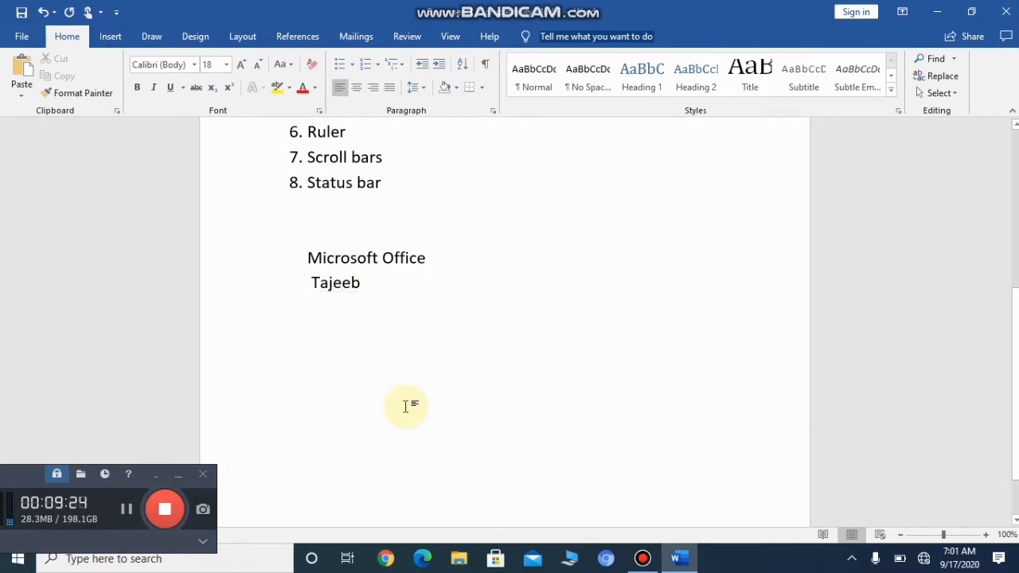
{"action": "left_click", "coordinate": [365, 283]}
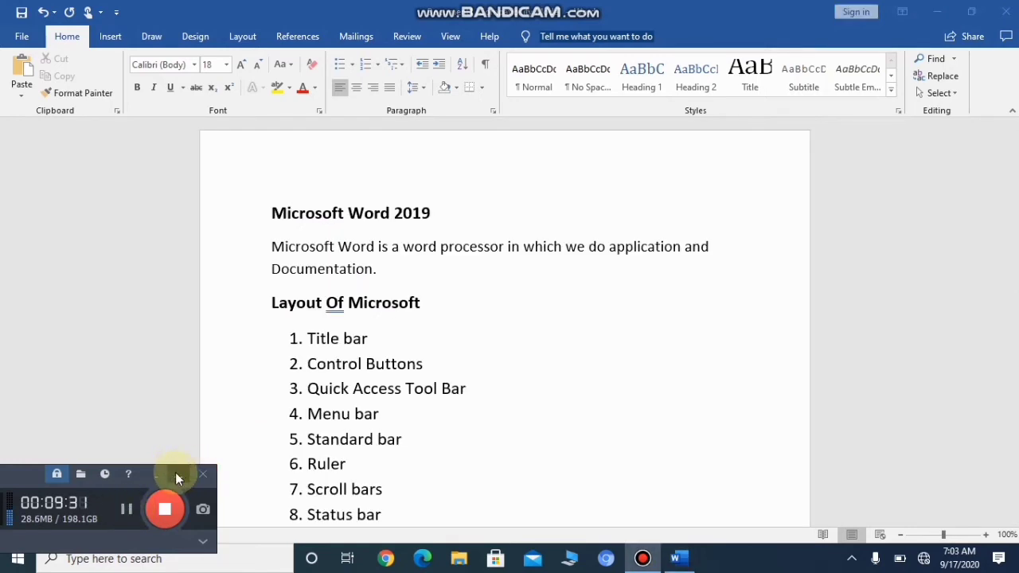
{"action": "left_click", "coordinate": [177, 473]}
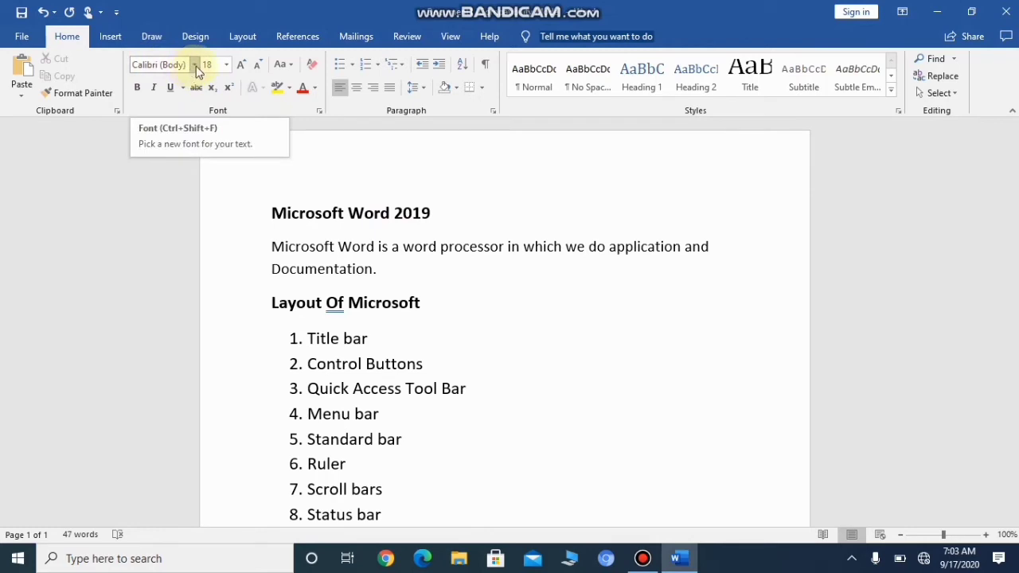
Set the 'Microsoft Word 2019' heading to Algerian, then change it to Bernard MT Condensed
{"action": "left_click_drag", "start_coordinate": [438, 212], "coordinate": [263, 199]}
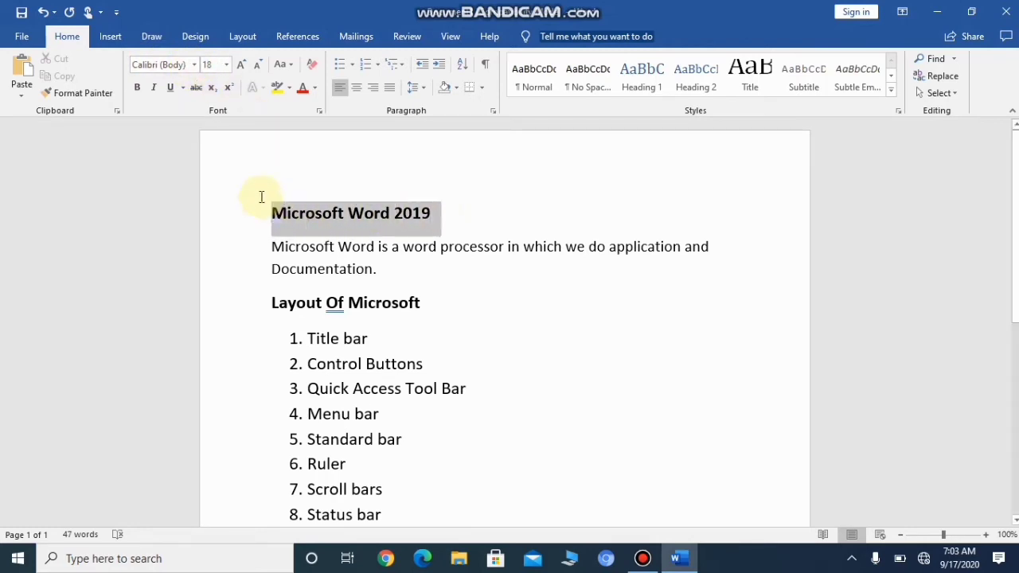
{"action": "left_click", "coordinate": [193, 64]}
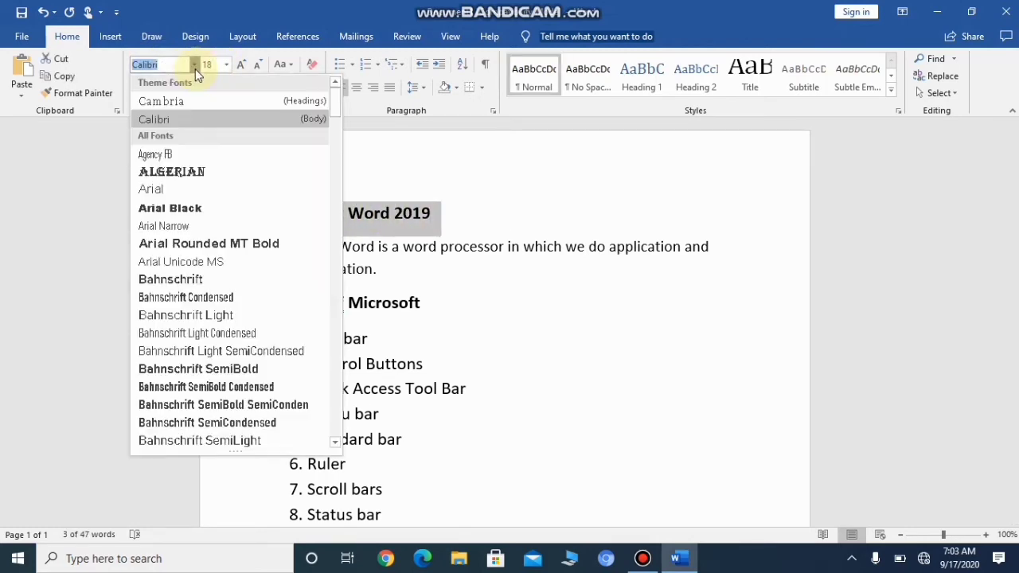
{"action": "left_click", "coordinate": [189, 180]}
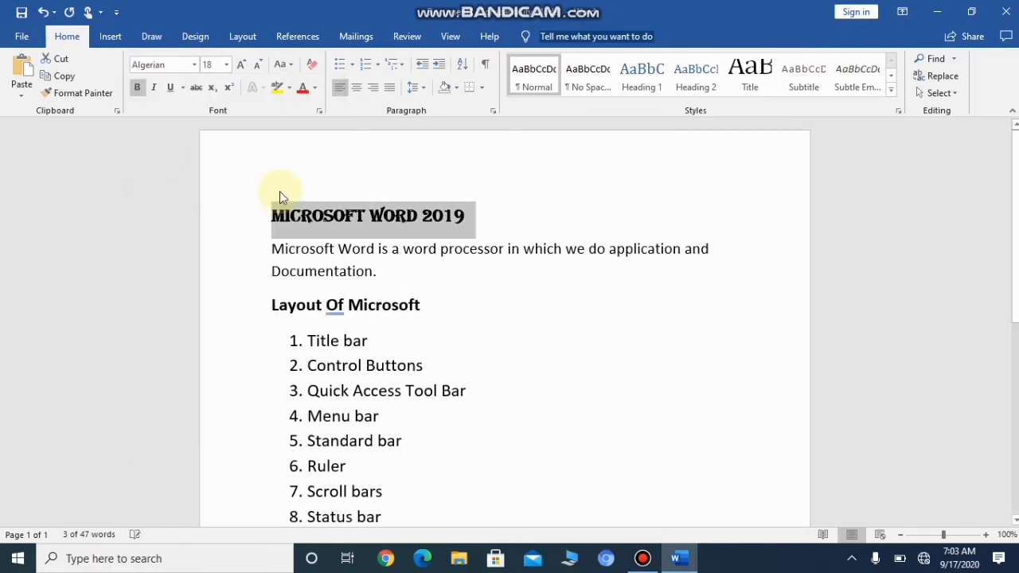
{"action": "left_click", "coordinate": [381, 224]}
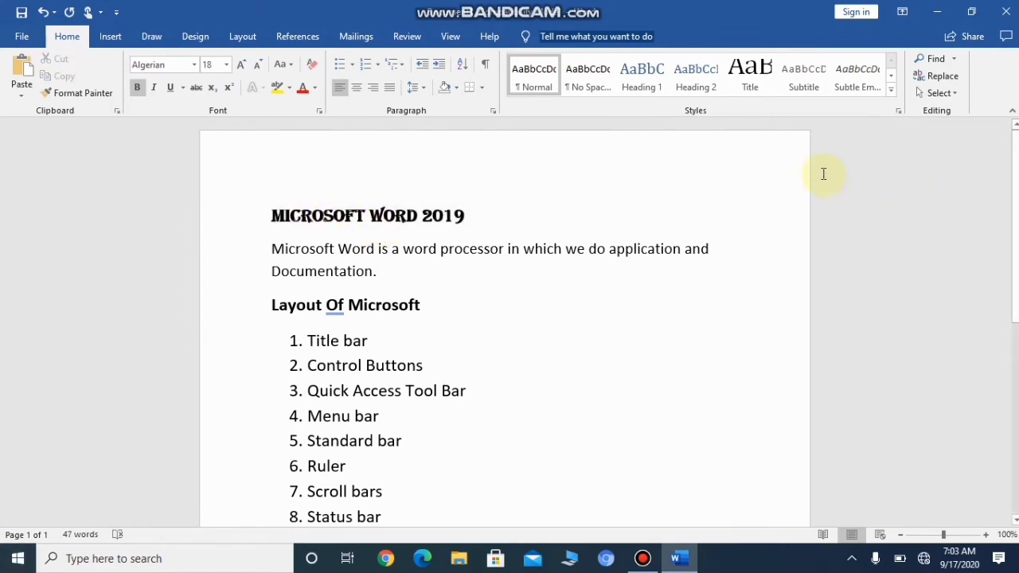
{"action": "left_click", "coordinate": [194, 65]}
{"action": "scroll", "coordinate": [171, 310], "scroll_direction": "down", "scroll_amount": 3}
{"action": "scroll", "coordinate": [187, 363], "scroll_direction": "down", "scroll_amount": 1}
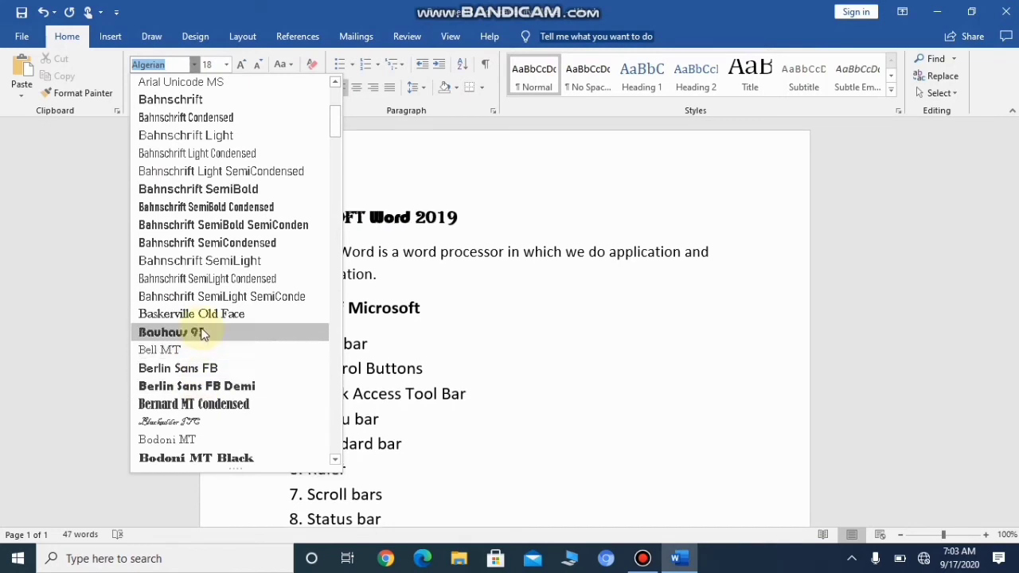
{"action": "left_click", "coordinate": [199, 403]}
{"action": "left_click_drag", "start_coordinate": [462, 216], "coordinate": [260, 192]}
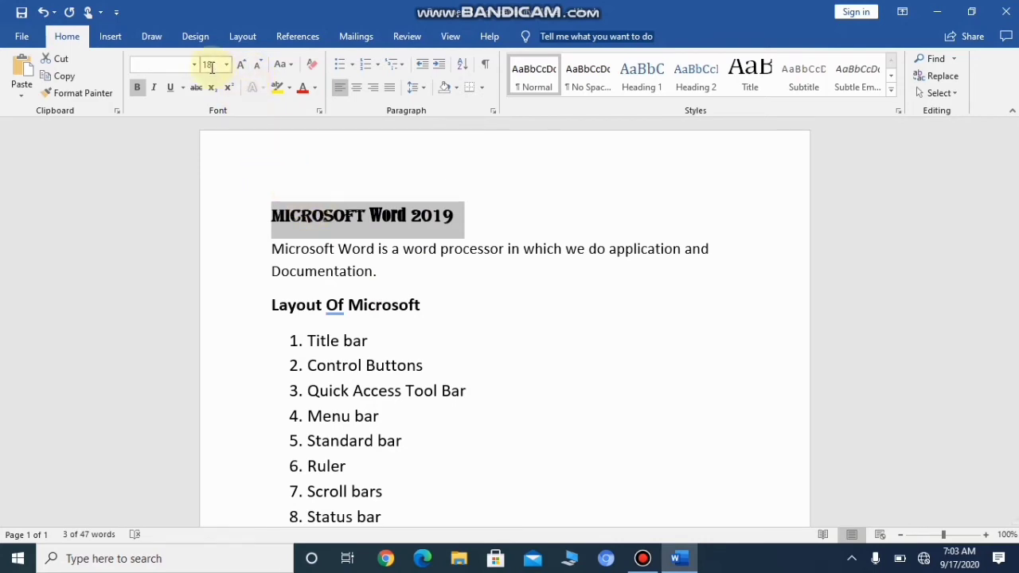
Set the heading's font size to 24 pt
{"action": "left_click", "coordinate": [180, 477]}
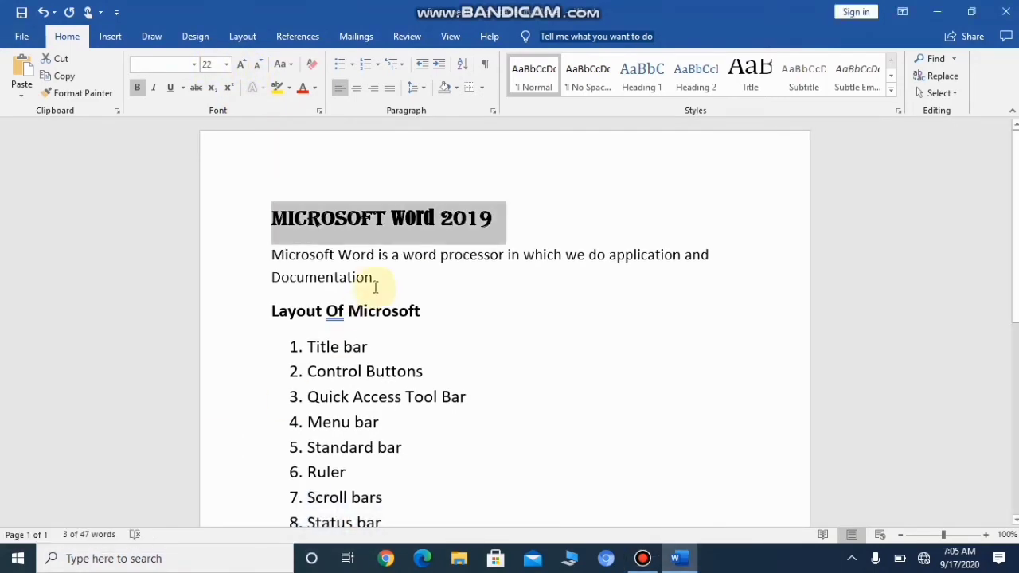
{"action": "left_click", "coordinate": [227, 65]}
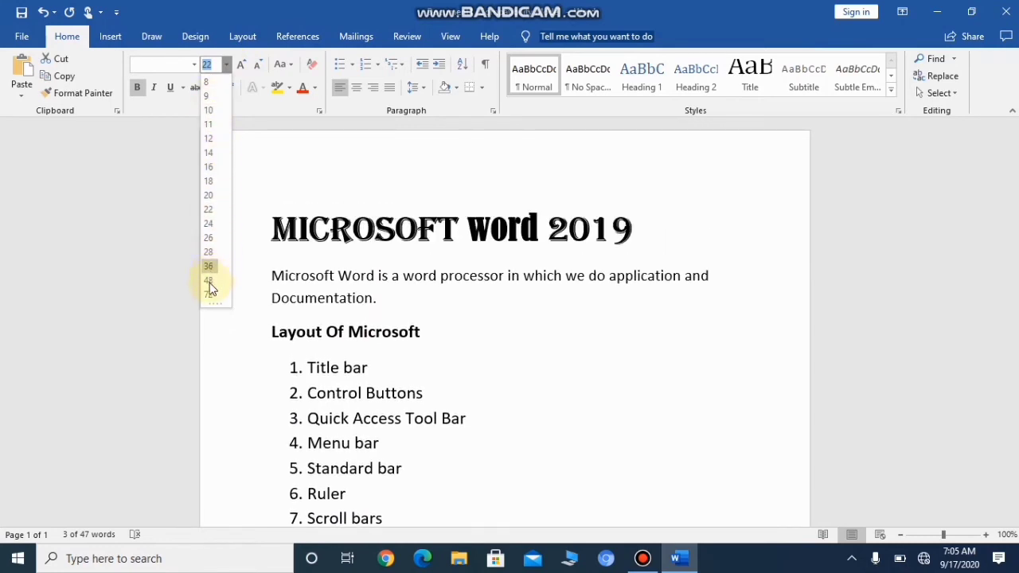
{"action": "left_click", "coordinate": [213, 224]}
Grow the heading up to 72 pt, then shrink it back to 28 pt
{"action": "left_click", "coordinate": [243, 66]}
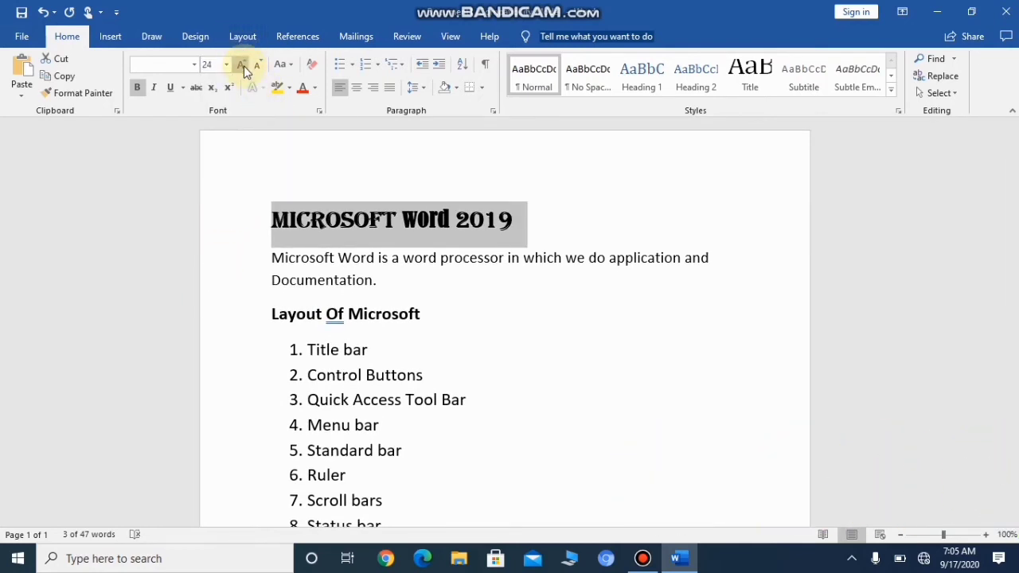
{"action": "left_click", "coordinate": [244, 66]}
{"action": "left_click", "coordinate": [244, 66]}
{"action": "left_click", "coordinate": [243, 66]}
{"action": "left_click", "coordinate": [244, 66]}
{"action": "left_click", "coordinate": [244, 66]}
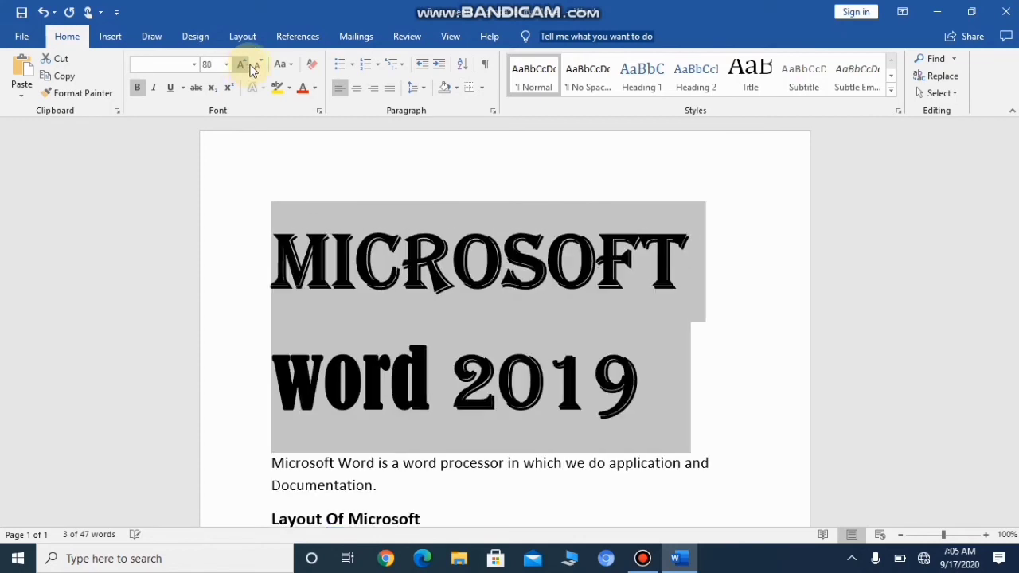
{"action": "left_click", "coordinate": [258, 62]}
{"action": "left_click", "coordinate": [258, 63]}
{"action": "left_click", "coordinate": [257, 63]}
{"action": "left_click", "coordinate": [258, 63]}
{"action": "left_click", "coordinate": [258, 63]}
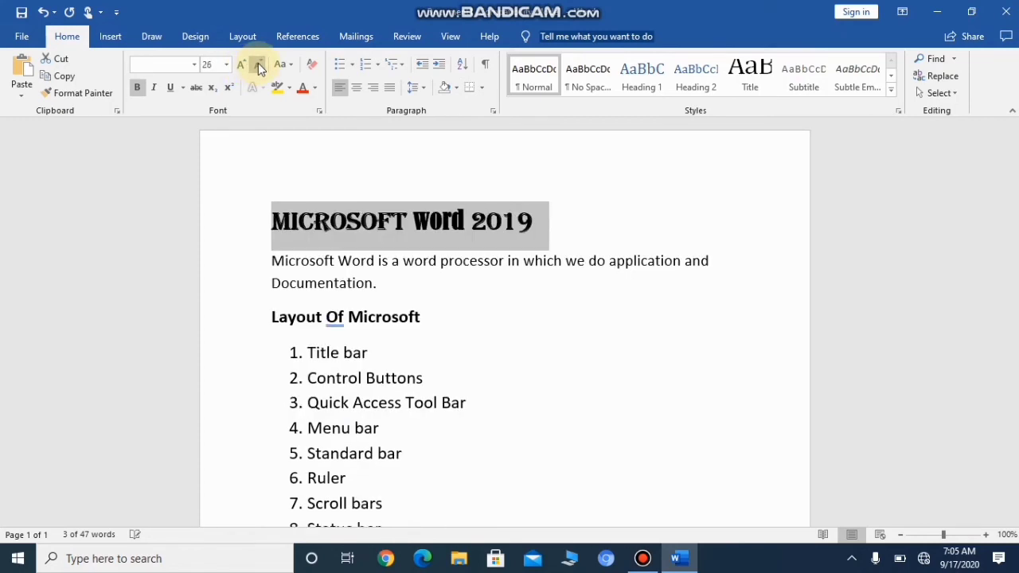
{"action": "left_click", "coordinate": [244, 65]}
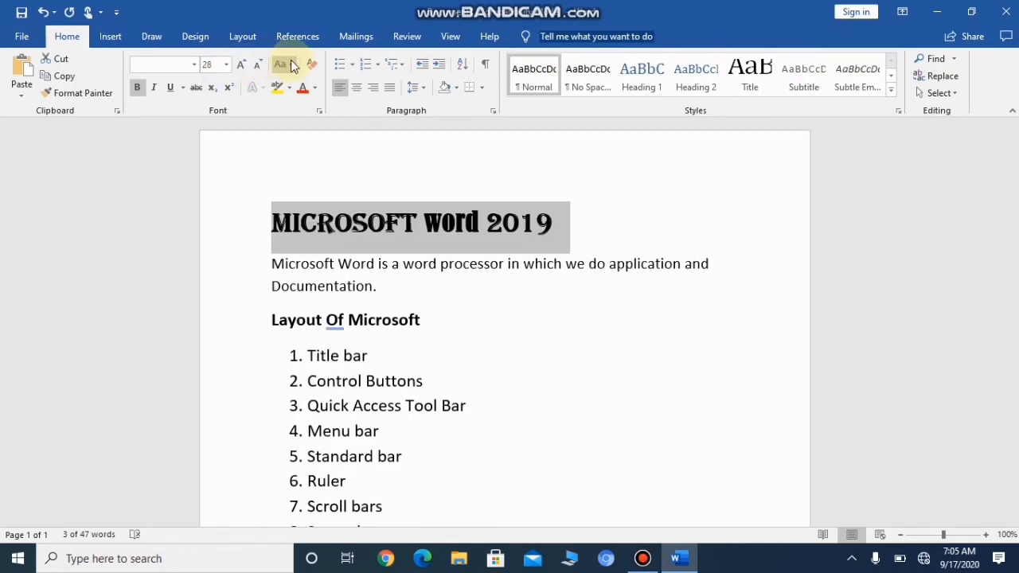
{"action": "left_click", "coordinate": [291, 62]}
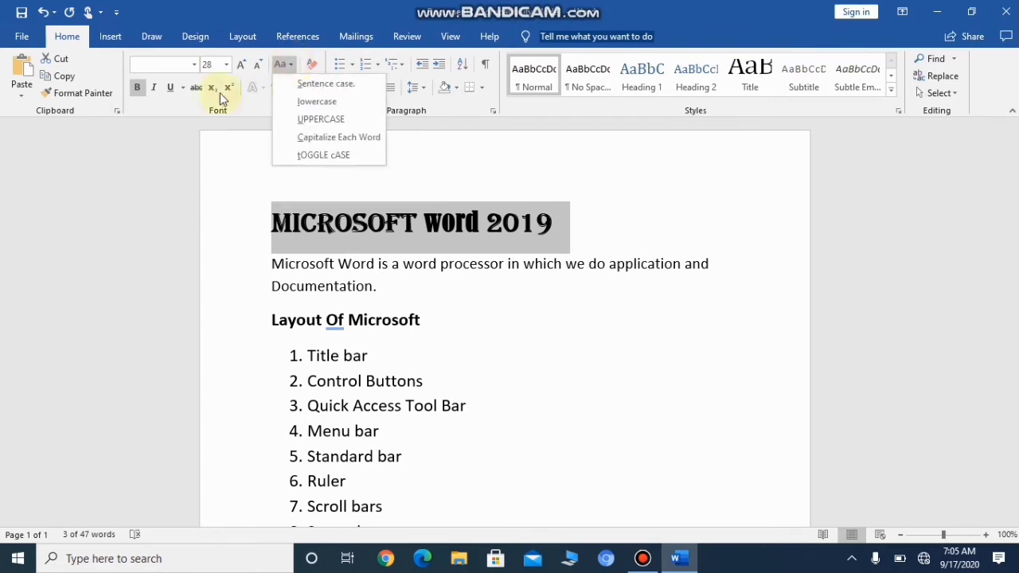
Switch the title to UPPERCASE, then to lowercase
{"action": "left_click", "coordinate": [199, 155]}
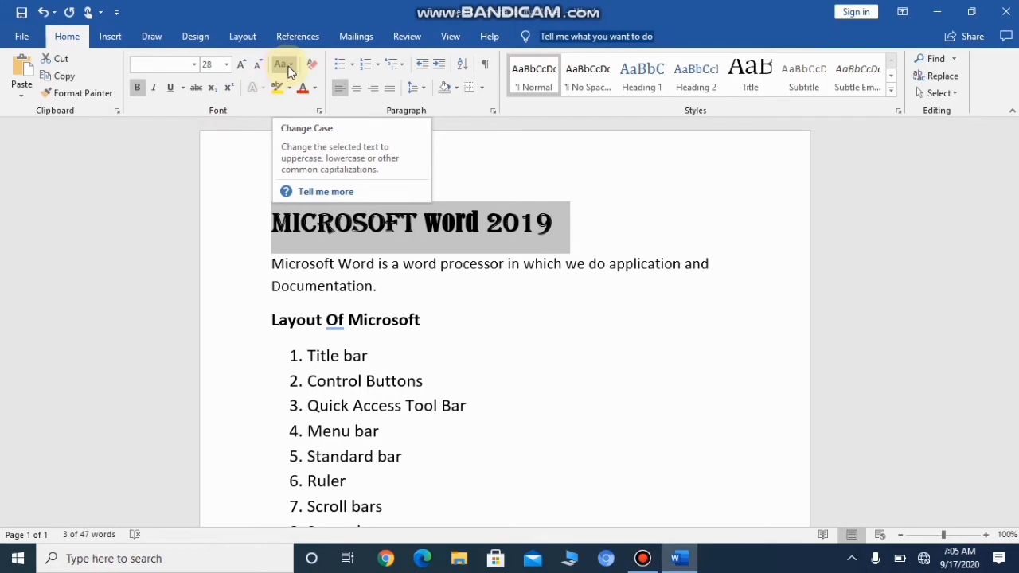
{"action": "left_click", "coordinate": [289, 67]}
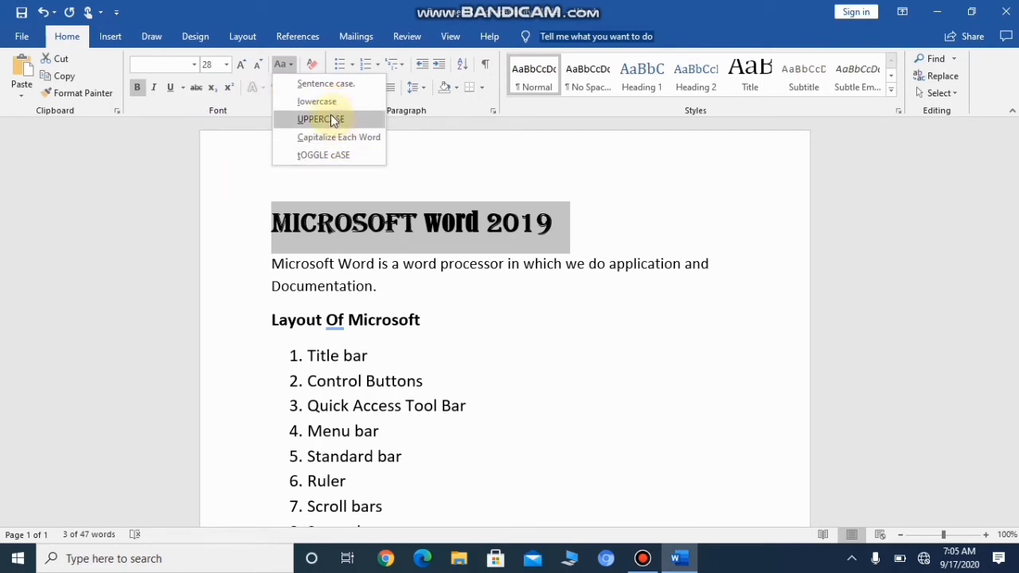
{"action": "left_click", "coordinate": [332, 119]}
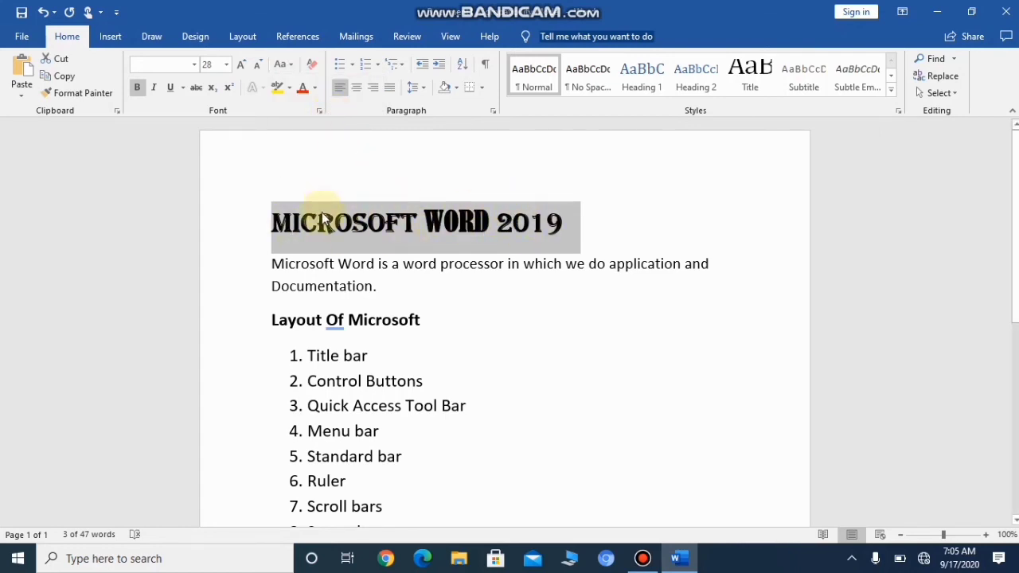
{"action": "left_click", "coordinate": [284, 64]}
{"action": "left_click", "coordinate": [308, 99]}
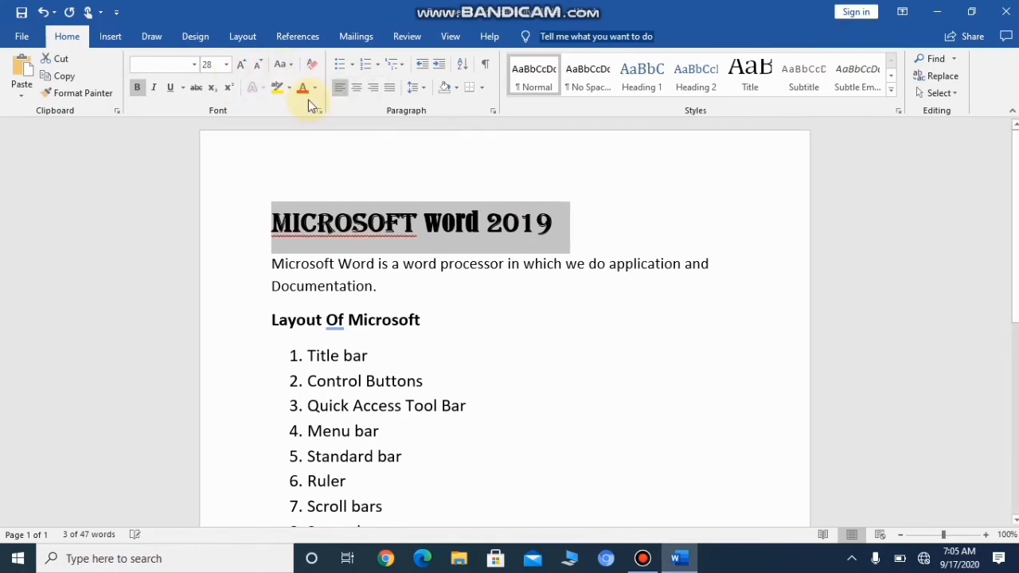
Apply Sentence case to the title, then settle on Capitalize Each Word
{"action": "left_click", "coordinate": [285, 65]}
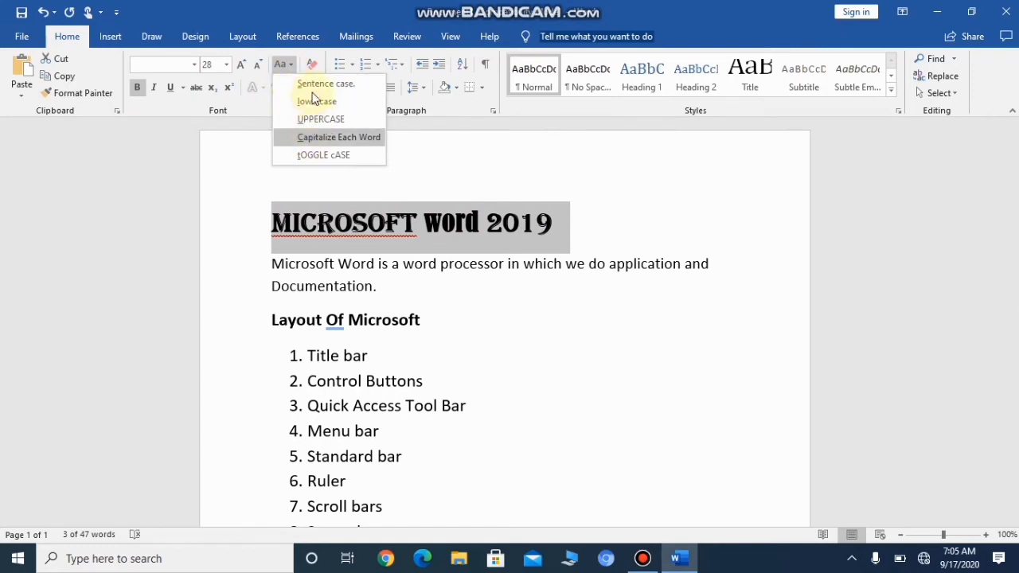
{"action": "left_click", "coordinate": [304, 83]}
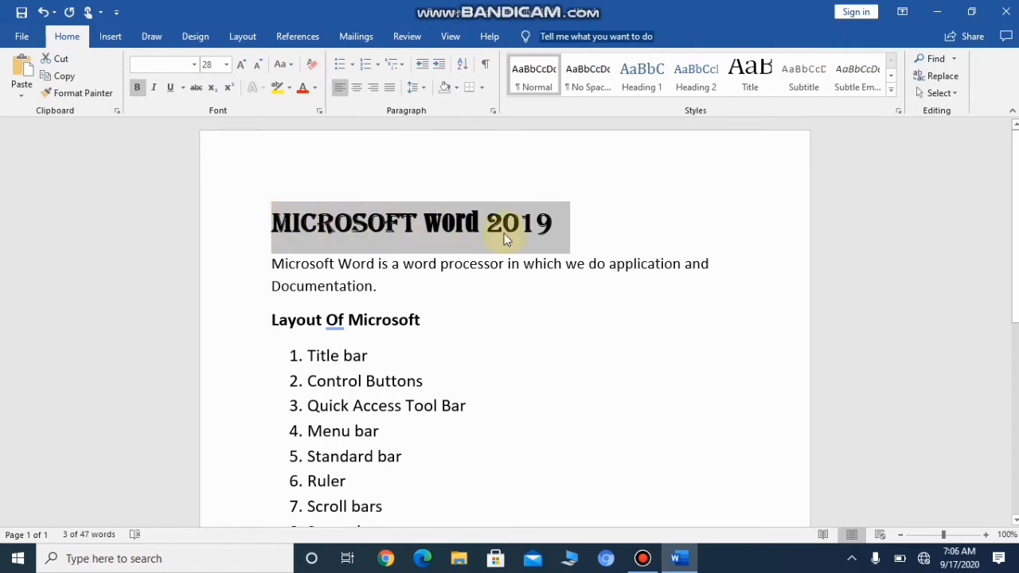
{"action": "left_click", "coordinate": [284, 64]}
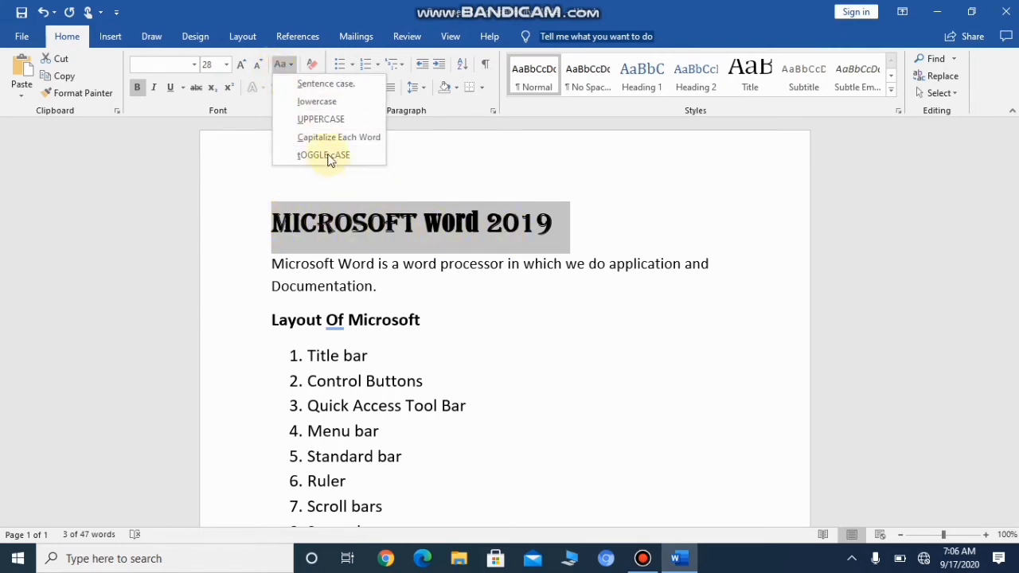
{"action": "left_click", "coordinate": [327, 137]}
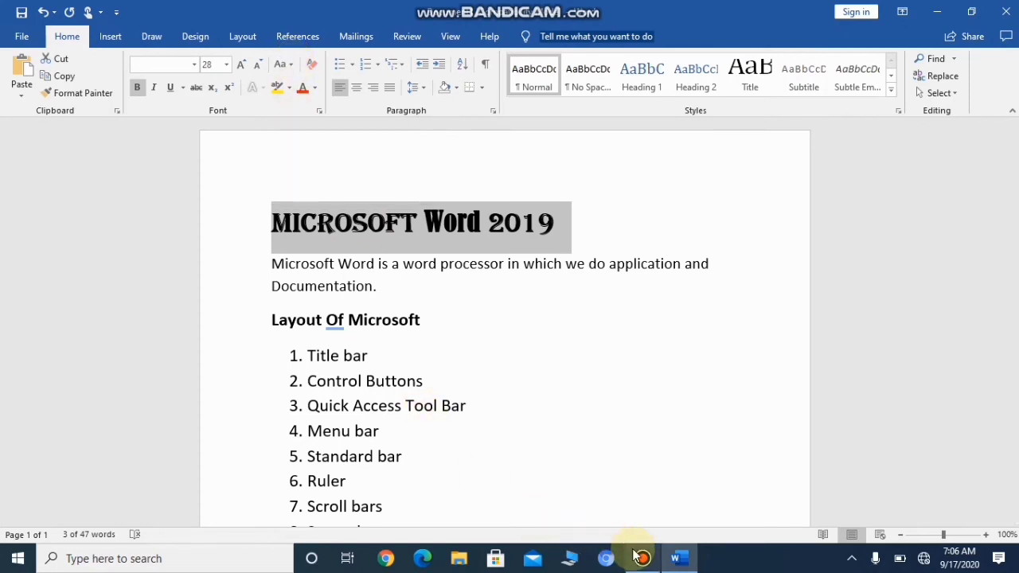
Toggle bold off and back on, and make the title italic
{"action": "mouse_move", "coordinate": [637, 555]}
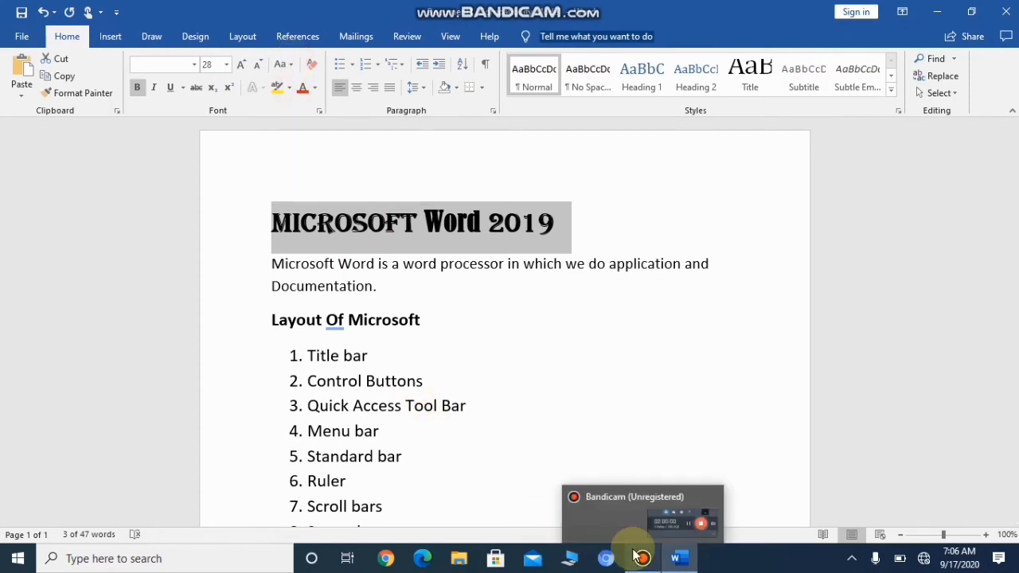
{"action": "left_click", "coordinate": [137, 86]}
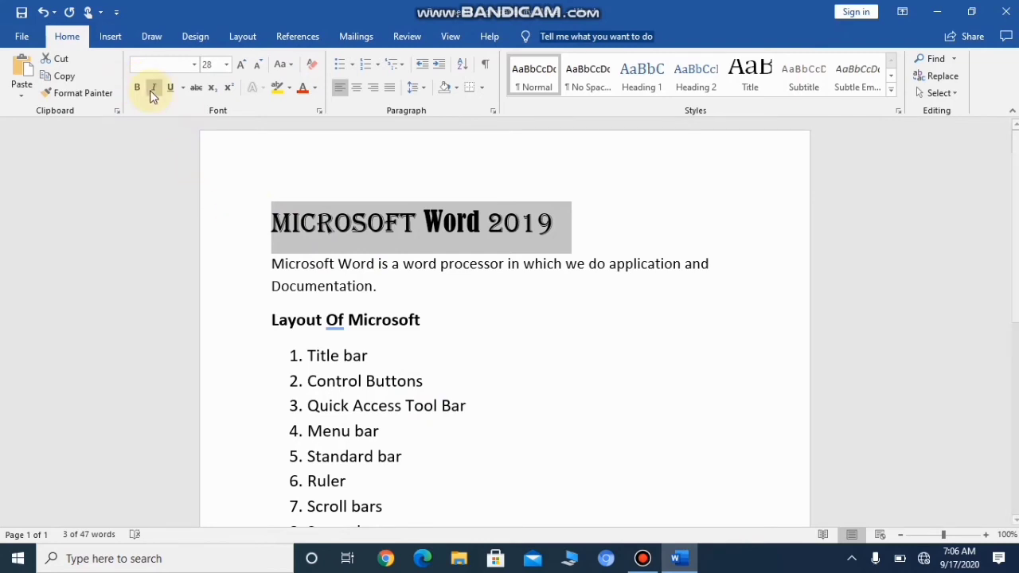
{"action": "left_click", "coordinate": [137, 89]}
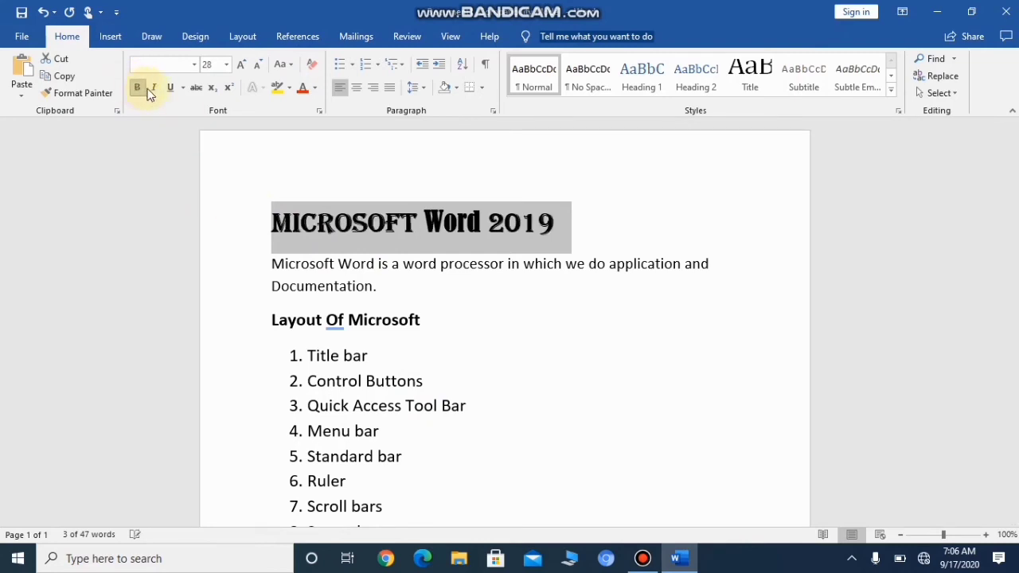
{"action": "left_click", "coordinate": [153, 87]}
{"action": "left_click", "coordinate": [151, 87]}
{"action": "left_click", "coordinate": [151, 88]}
{"action": "left_click", "coordinate": [151, 87]}
{"action": "left_click", "coordinate": [152, 87]}
{"action": "left_click", "coordinate": [151, 88]}
{"action": "left_click", "coordinate": [151, 88]}
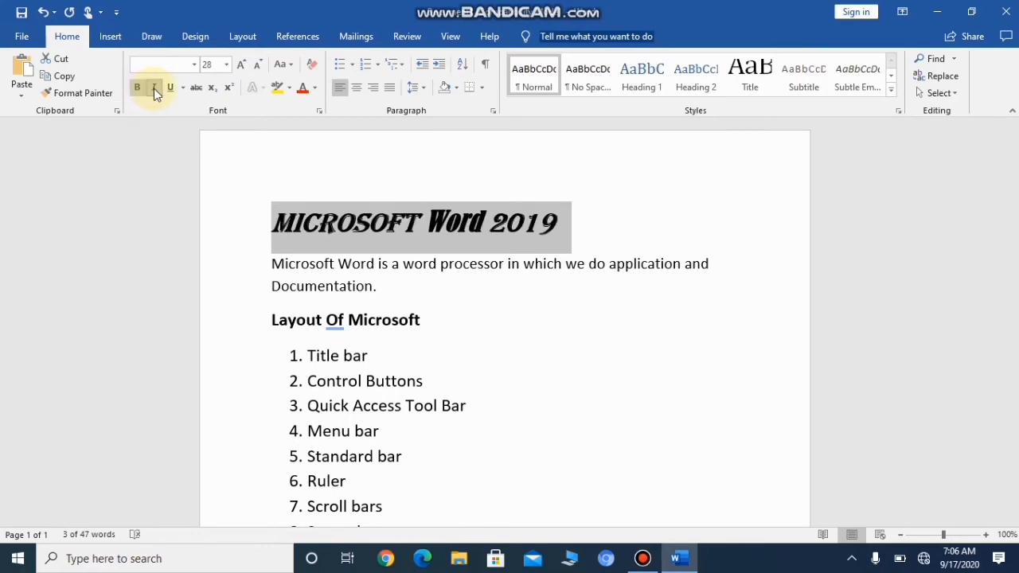
Underline the title, checking the underline style options
{"action": "left_click", "coordinate": [175, 90]}
{"action": "left_click", "coordinate": [174, 90]}
{"action": "left_click", "coordinate": [183, 88]}
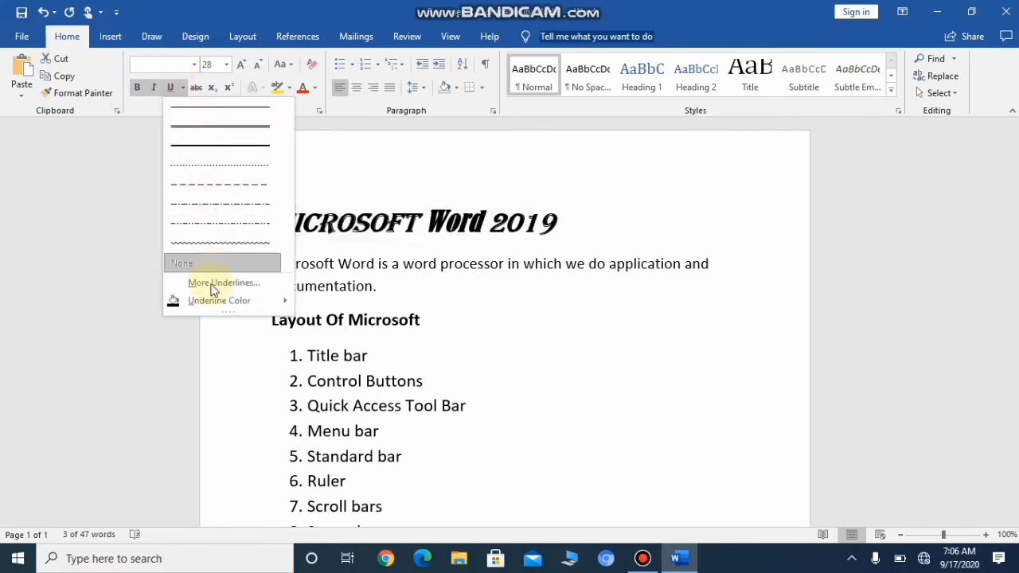
{"action": "left_click", "coordinate": [225, 140]}
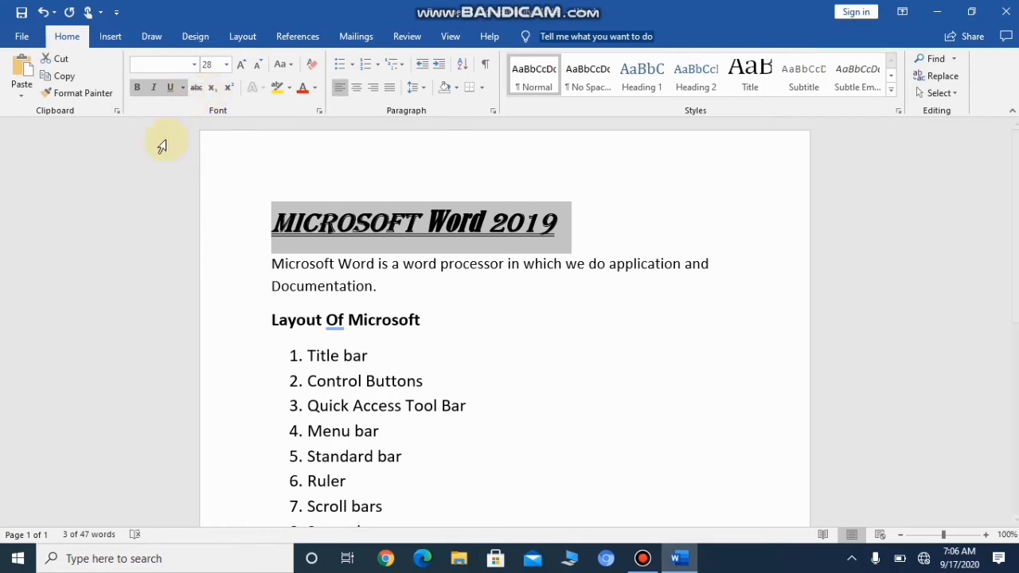
Apply strikethrough to the bold italic 28 pt title 'MICROSOFT Word 2019', then deselect it
{"action": "mouse_move", "coordinate": [170, 141]}
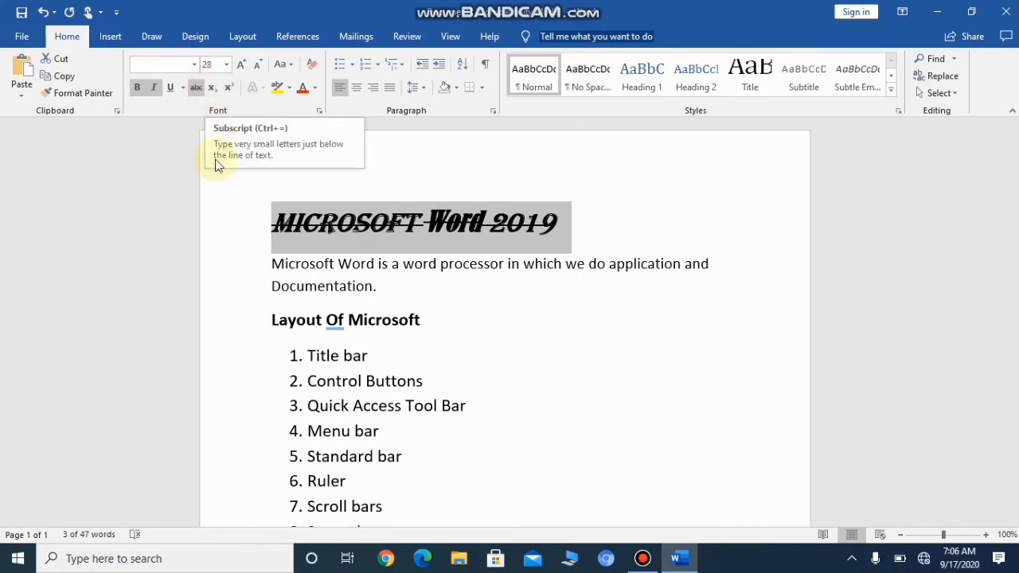
{"action": "left_click", "coordinate": [247, 216]}
{"action": "left_click", "coordinate": [350, 241]}
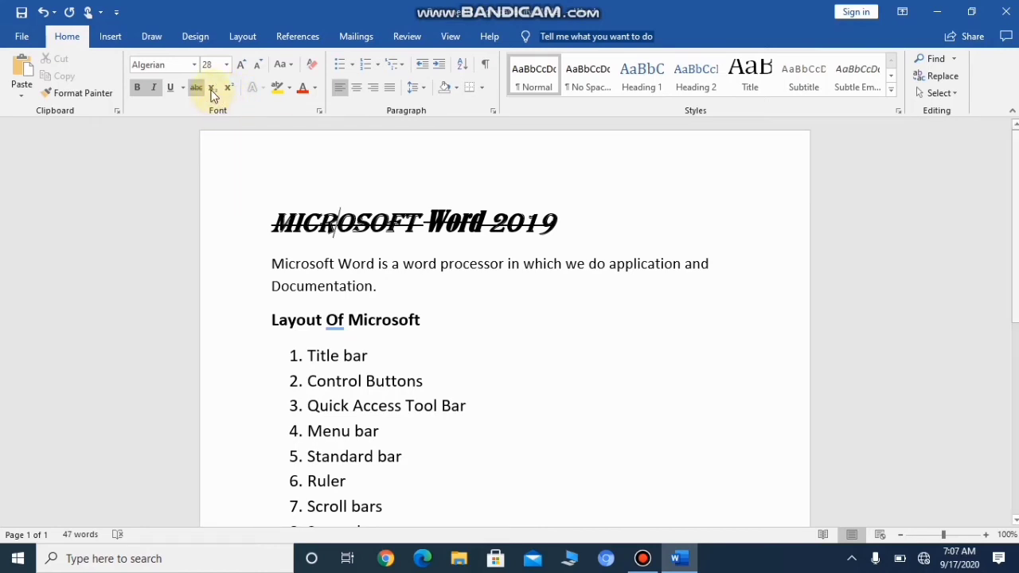
{"action": "left_click", "coordinate": [493, 326]}
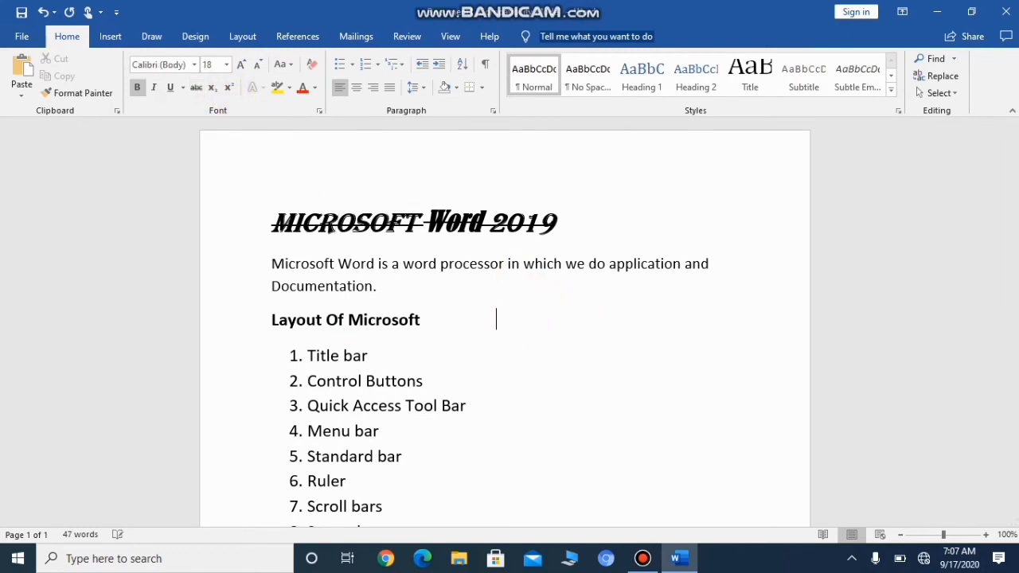
Add a fresh empty line after the name line at the end of the document
{"action": "scroll", "coordinate": [398, 316], "scroll_direction": "down", "scroll_amount": 2}
{"action": "scroll", "coordinate": [423, 305], "scroll_direction": "down", "scroll_amount": 3}
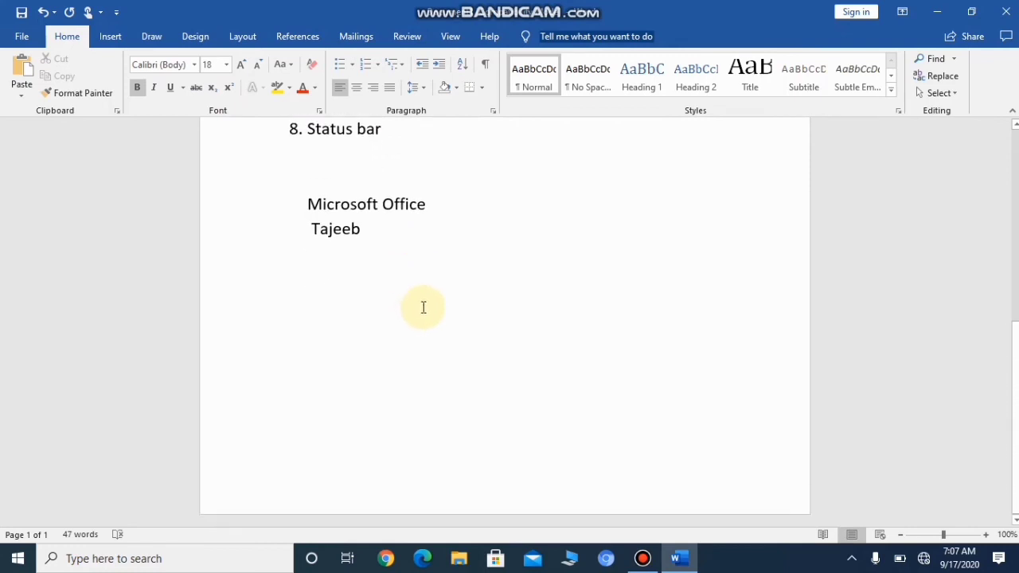
{"action": "left_click", "coordinate": [306, 259]}
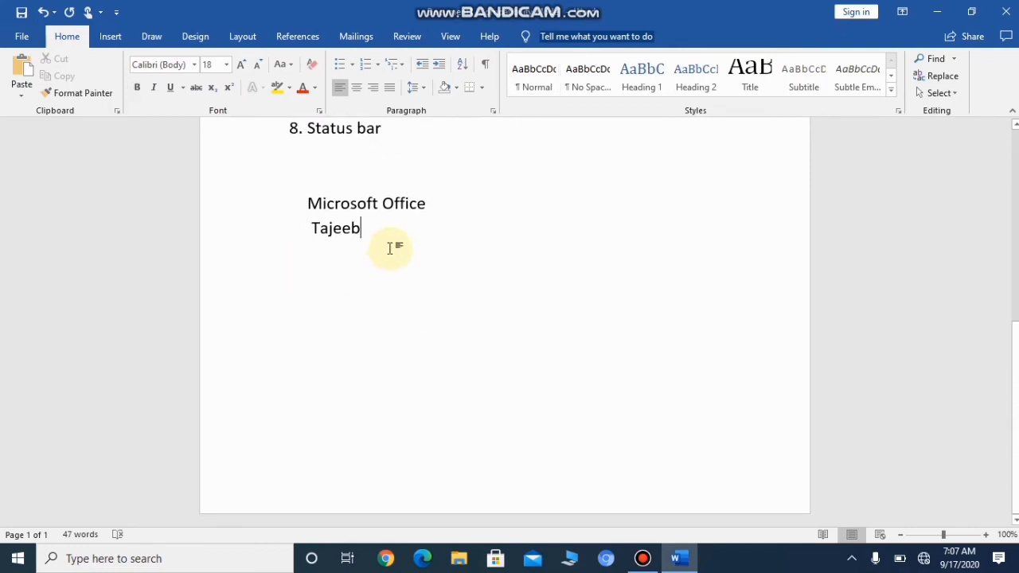
{"action": "key", "text": "Return"}
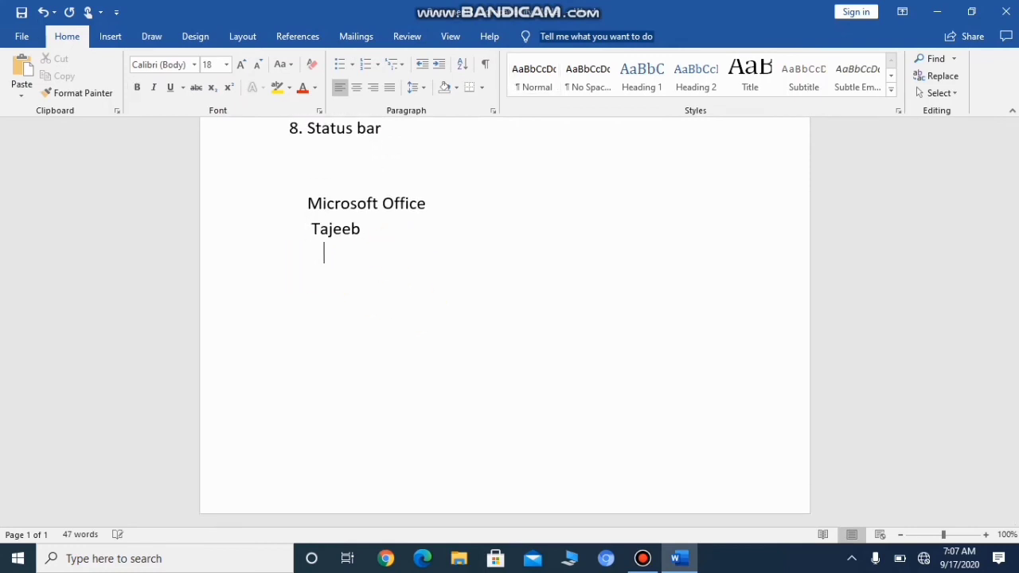
{"action": "scroll", "coordinate": [390, 250], "scroll_direction": "up", "scroll_amount": 1}
{"action": "scroll", "coordinate": [391, 246], "scroll_direction": "down", "scroll_amount": 1}
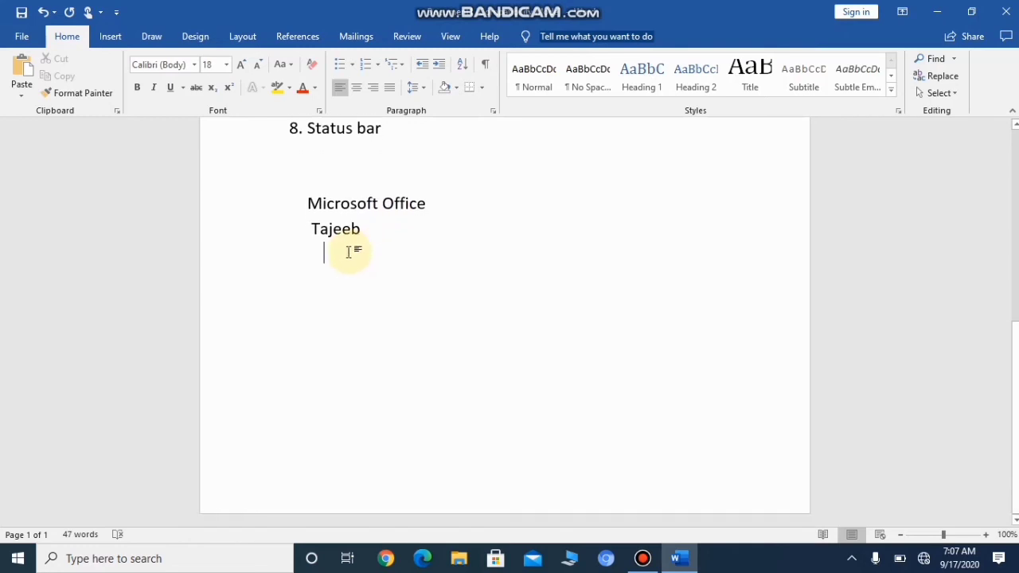
Type H2o on the new line and make its 2 a subscript
{"action": "type", "text": "H@"}
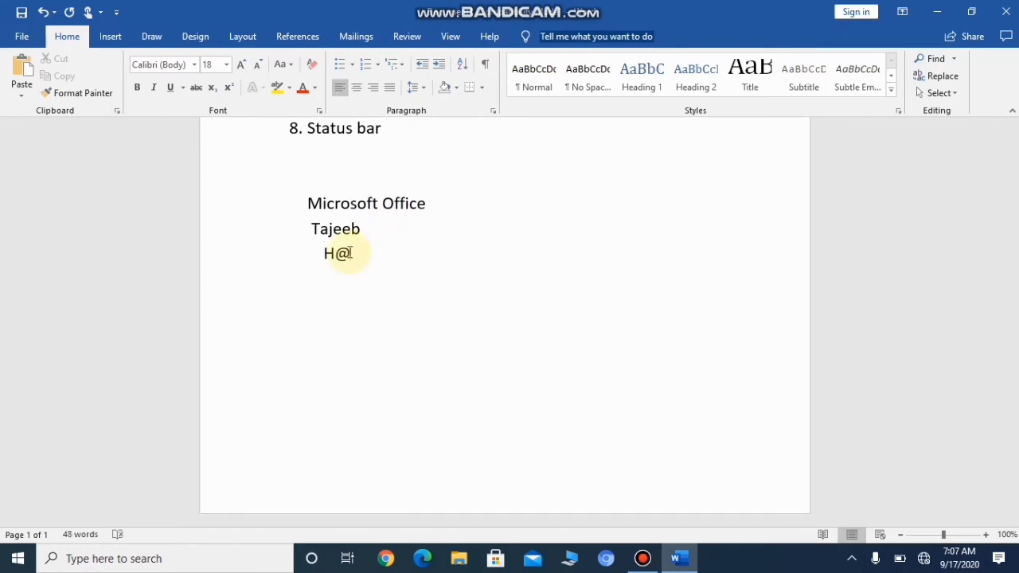
{"action": "key", "text": "BackSpace"}
{"action": "type", "text": "2o"}
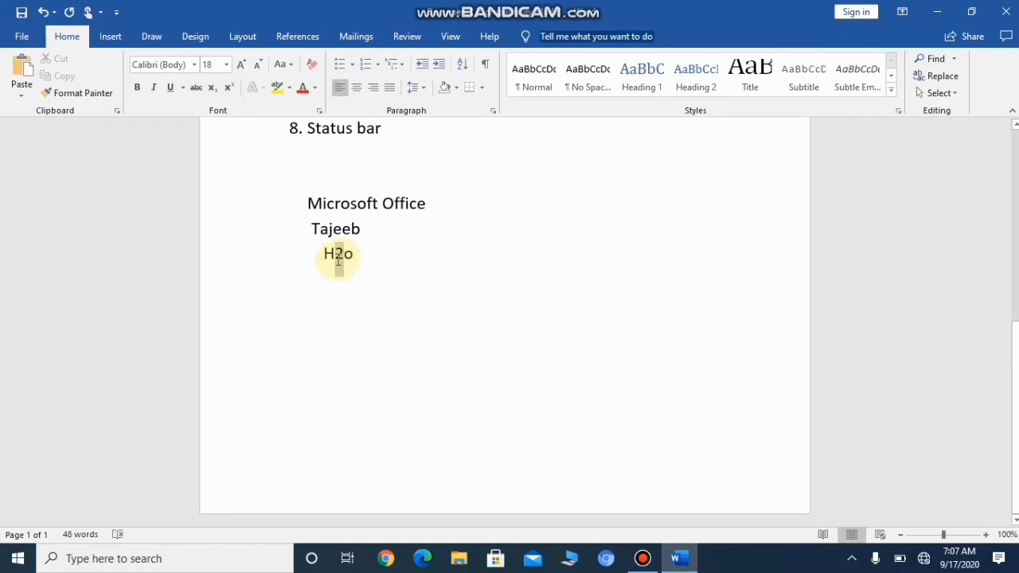
{"action": "left_click_drag", "start_coordinate": [338, 258], "coordinate": [343, 257]}
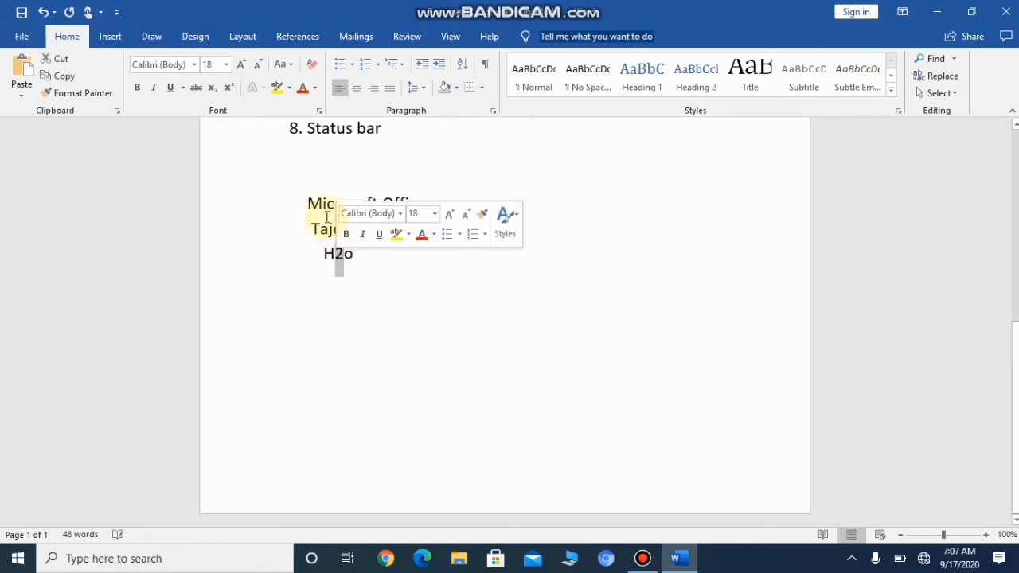
{"action": "left_click", "coordinate": [212, 89]}
{"action": "left_click", "coordinate": [335, 255]}
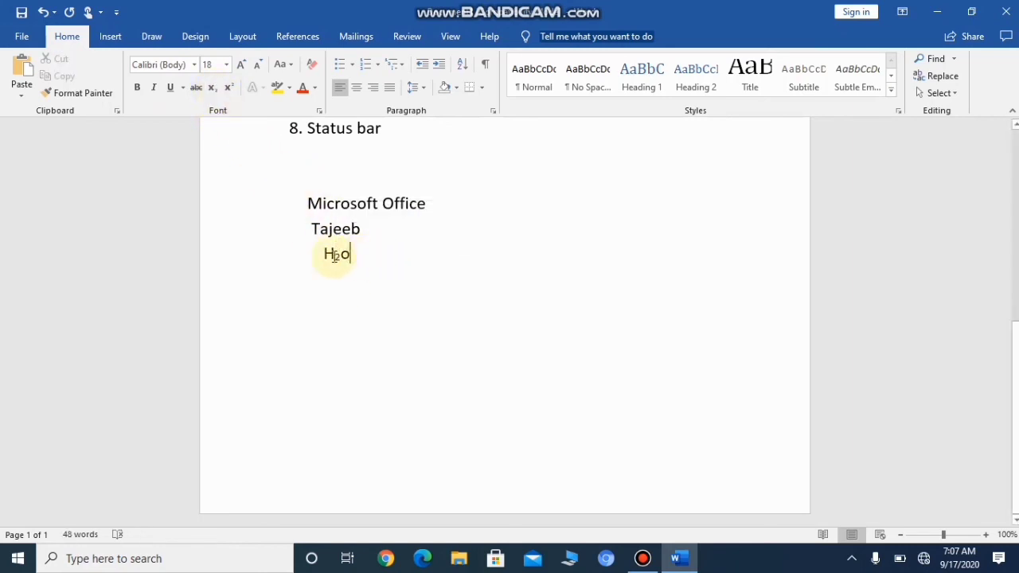
Enlarge H₂o to 26 pt and start a new line below it
{"action": "left_click_drag", "start_coordinate": [351, 255], "coordinate": [303, 250]}
{"action": "double_click", "coordinate": [246, 69]}
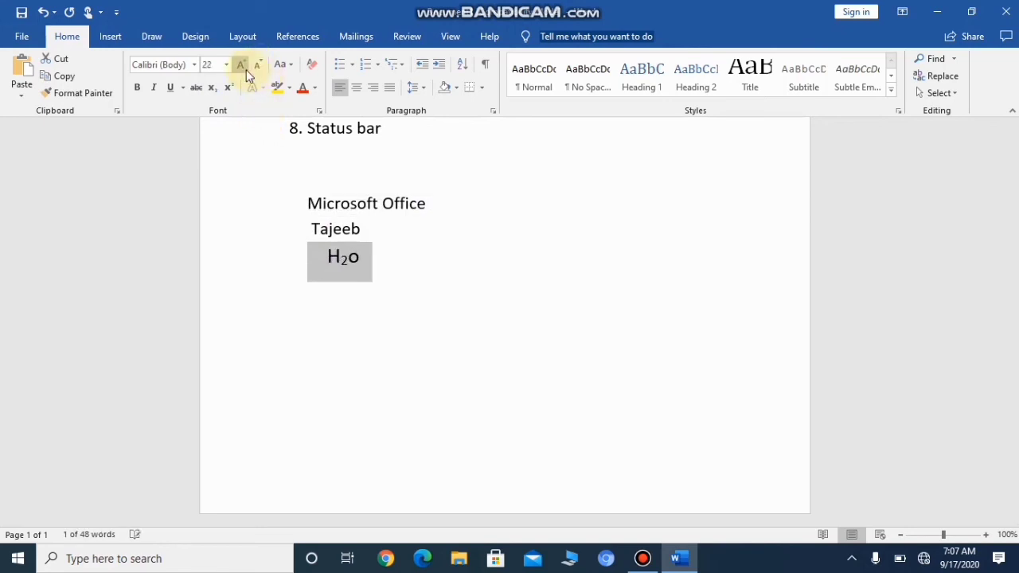
{"action": "double_click", "coordinate": [246, 69]}
{"action": "left_click", "coordinate": [395, 287]}
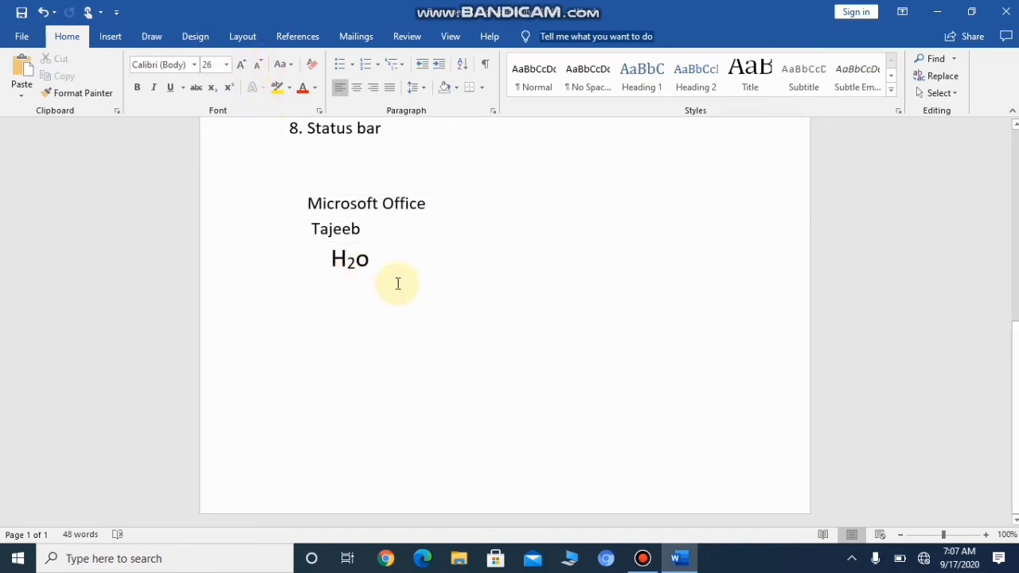
{"action": "key", "text": "Return"}
{"action": "type", "text": "152"}
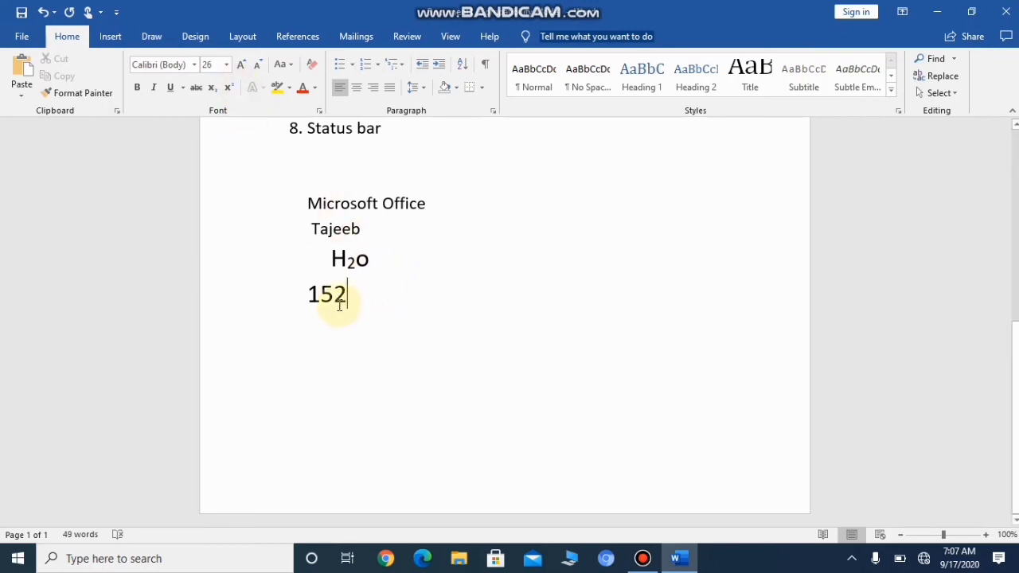
Superscript the final 2 in 152 so the line reads 15²
{"action": "left_click_drag", "start_coordinate": [335, 298], "coordinate": [347, 299]}
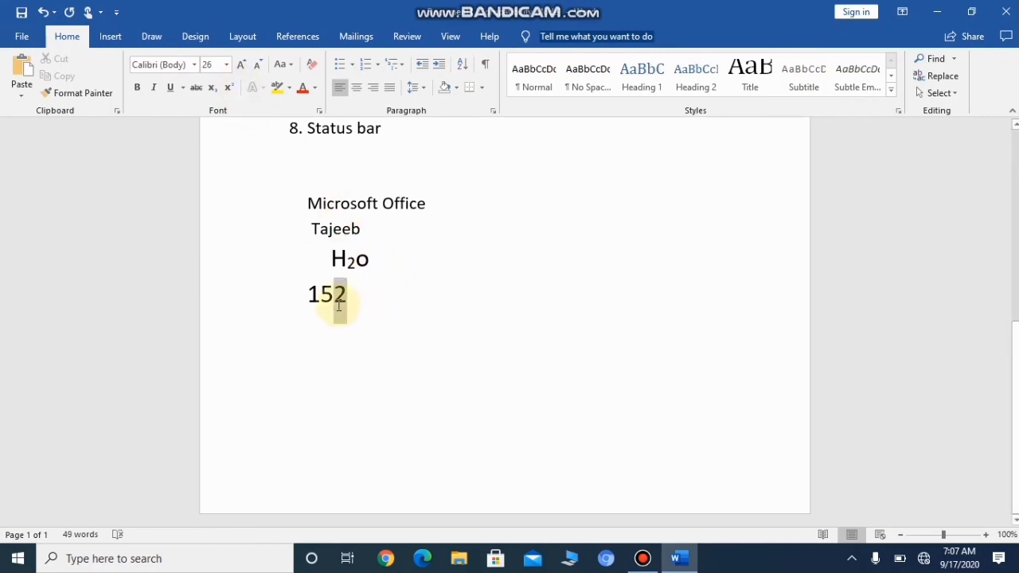
{"action": "left_click", "coordinate": [228, 88]}
{"action": "left_click", "coordinate": [365, 306]}
{"action": "left_click", "coordinate": [288, 89]}
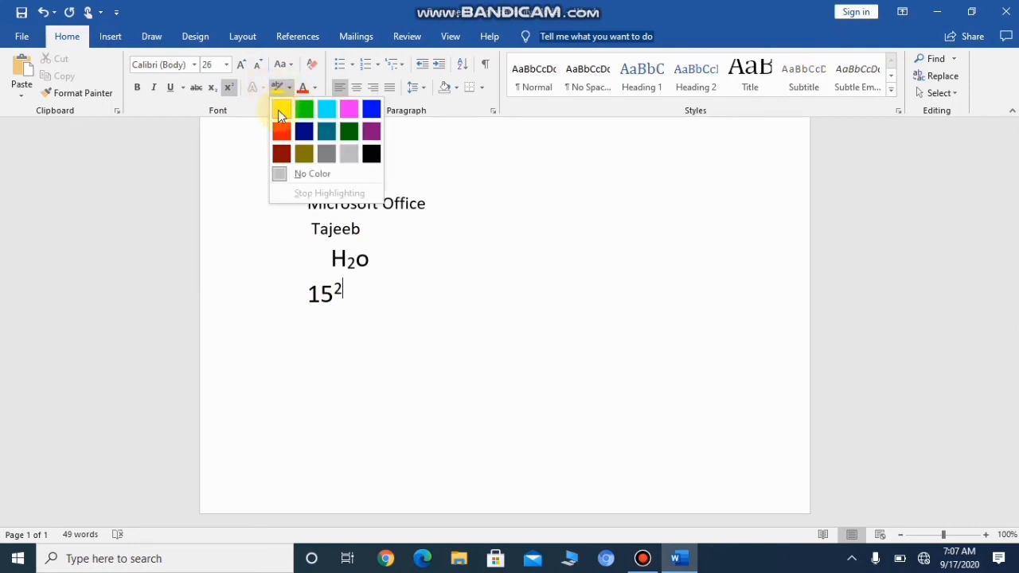
Give the 'Microsoft Office' line a yellow text highlight
{"action": "left_click", "coordinate": [223, 158]}
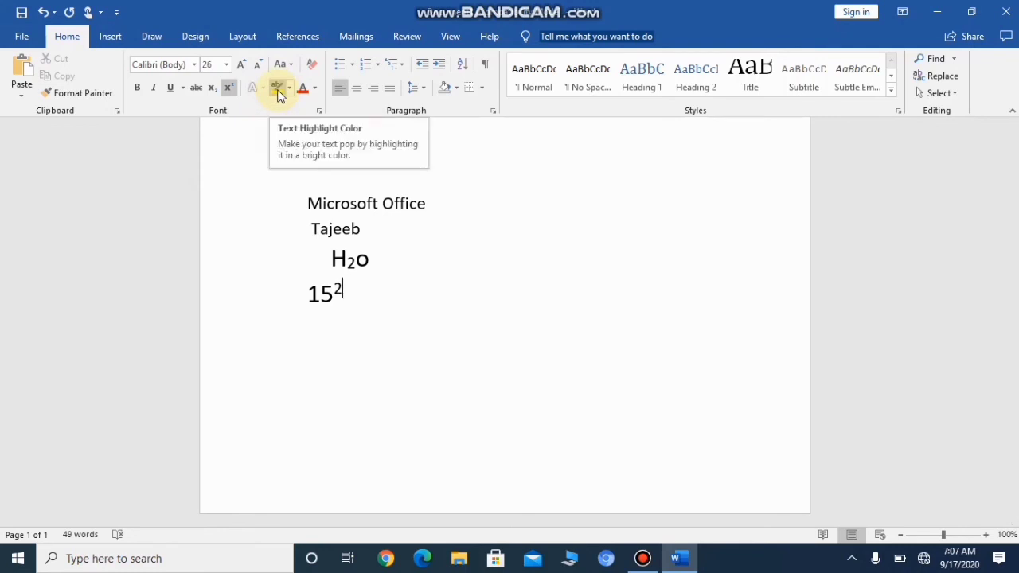
{"action": "left_click_drag", "start_coordinate": [432, 205], "coordinate": [314, 206]}
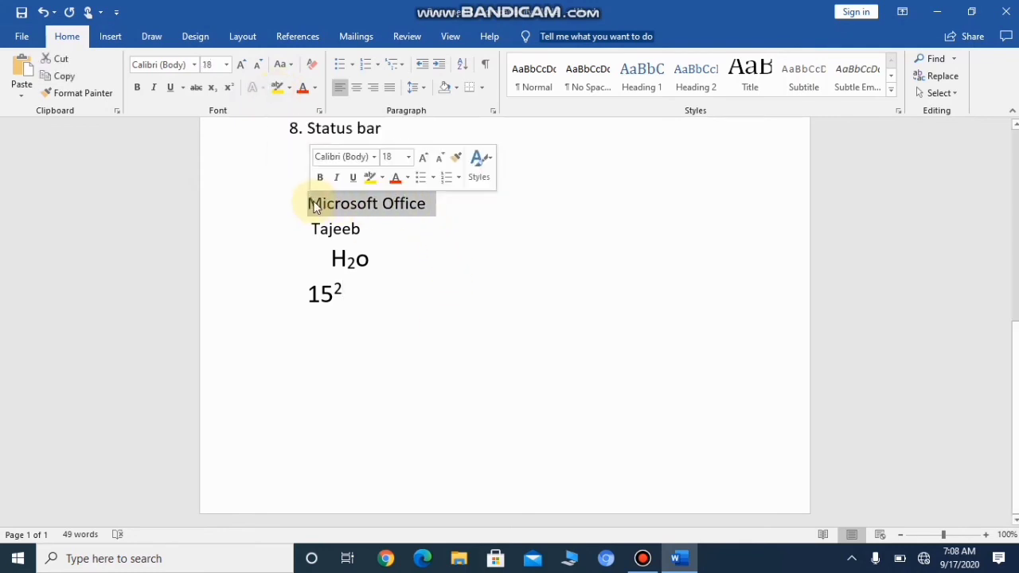
{"action": "left_click", "coordinate": [278, 87]}
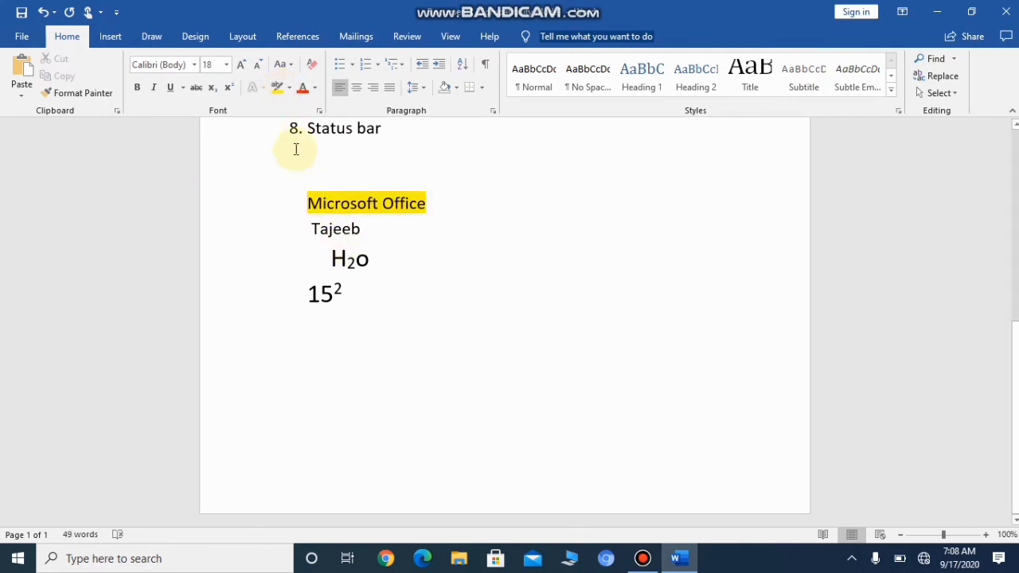
{"action": "left_click", "coordinate": [290, 88]}
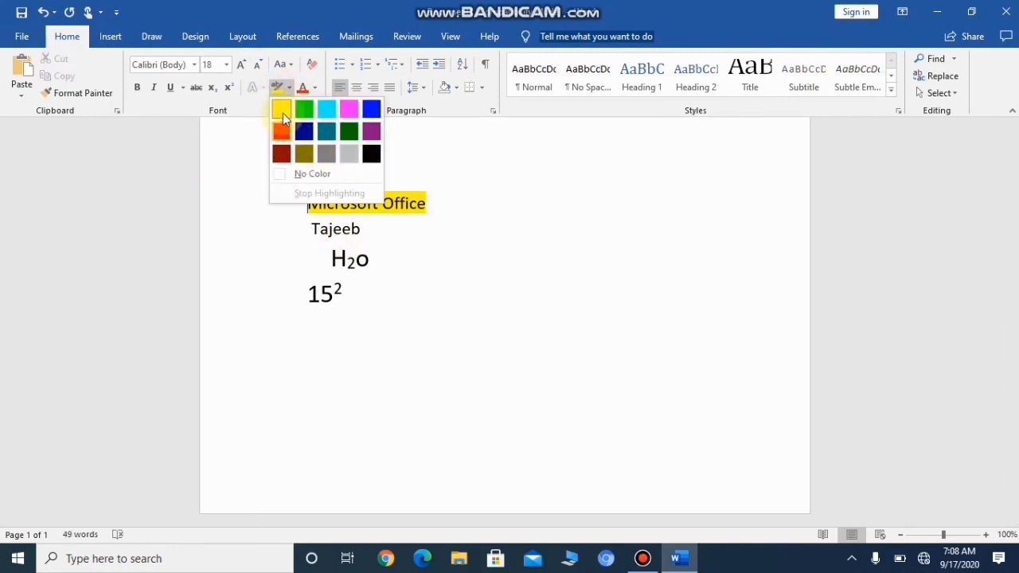
{"action": "left_click", "coordinate": [222, 148]}
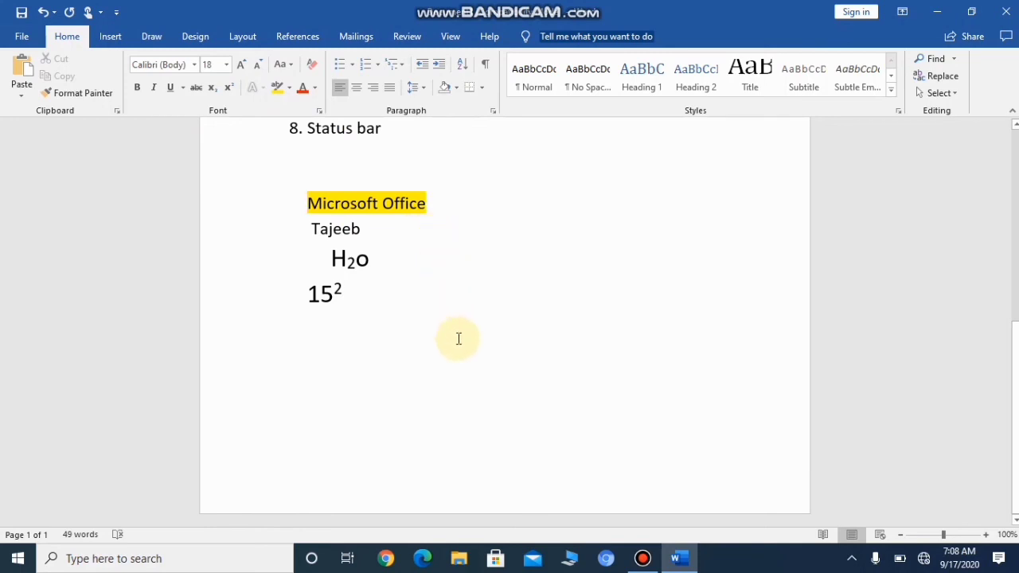
Below 15², paste the copied university line repeatedly to fill page 2 with copies
{"action": "scroll", "coordinate": [419, 241], "scroll_direction": "up", "scroll_amount": 2}
{"action": "scroll", "coordinate": [421, 241], "scroll_direction": "down", "scroll_amount": 2}
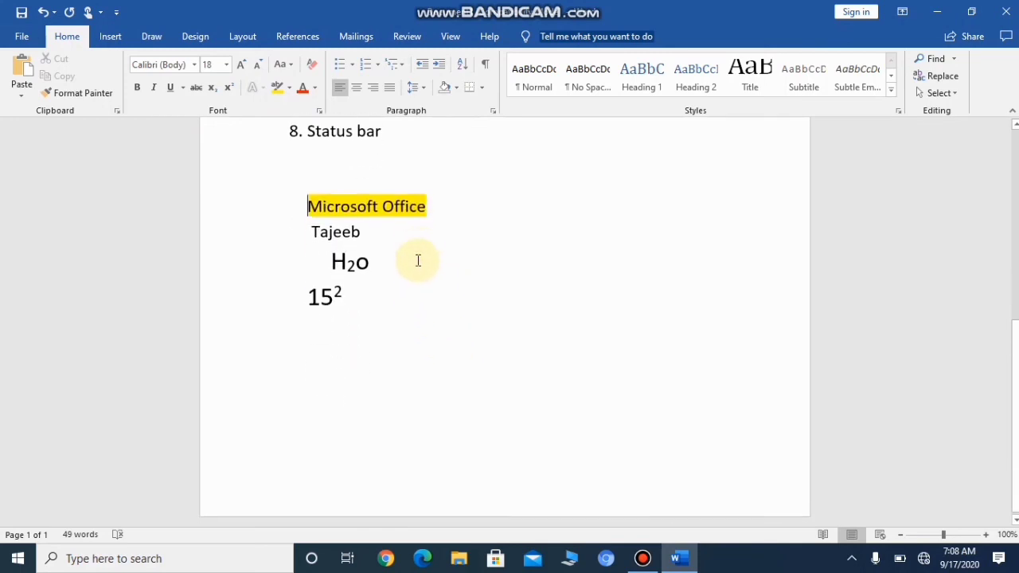
{"action": "left_click", "coordinate": [391, 314]}
{"action": "key", "text": "Return"}
{"action": "key", "text": "Return"}
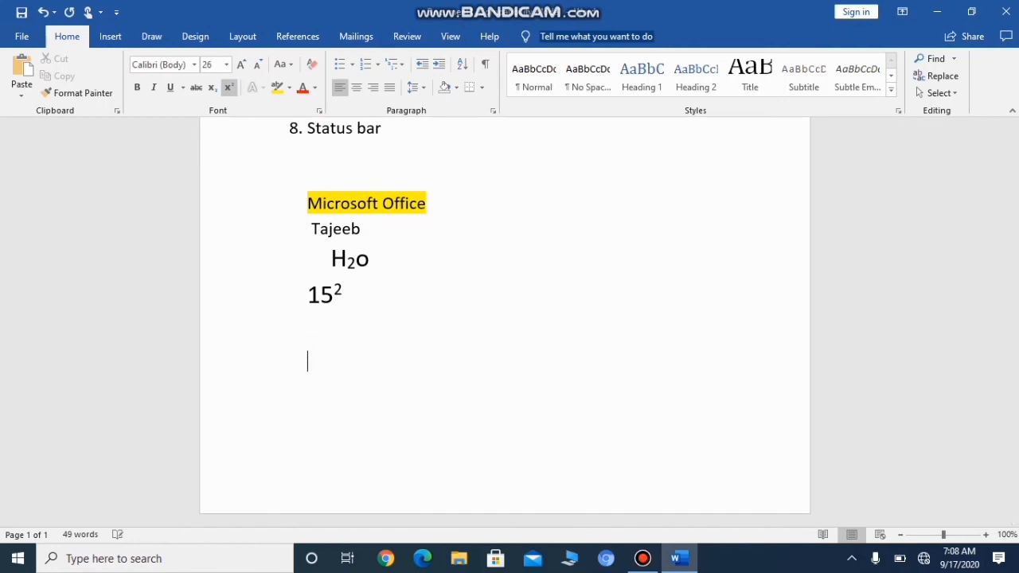
{"action": "type", "text": "VV"}
{"action": "key", "text": "BackSpace"}
{"action": "key", "text": "BackSpace"}
{"action": "key", "text": "BackSpace"}
{"action": "key", "text": "ctrl+v"}
{"action": "key", "text": "ctrl+v"}
{"action": "type", "text": "Shaheed Benazir Bhutto University Sheringal District Dir Upper"}
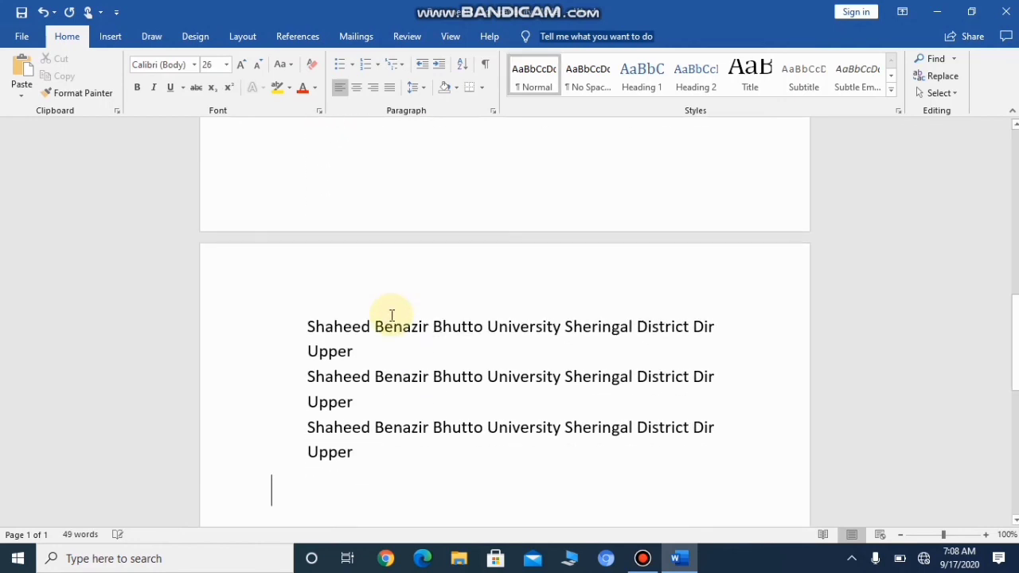
{"action": "type", "text": "Shaheed Benazir Bhutto University Sheringal District Dir Upper"}
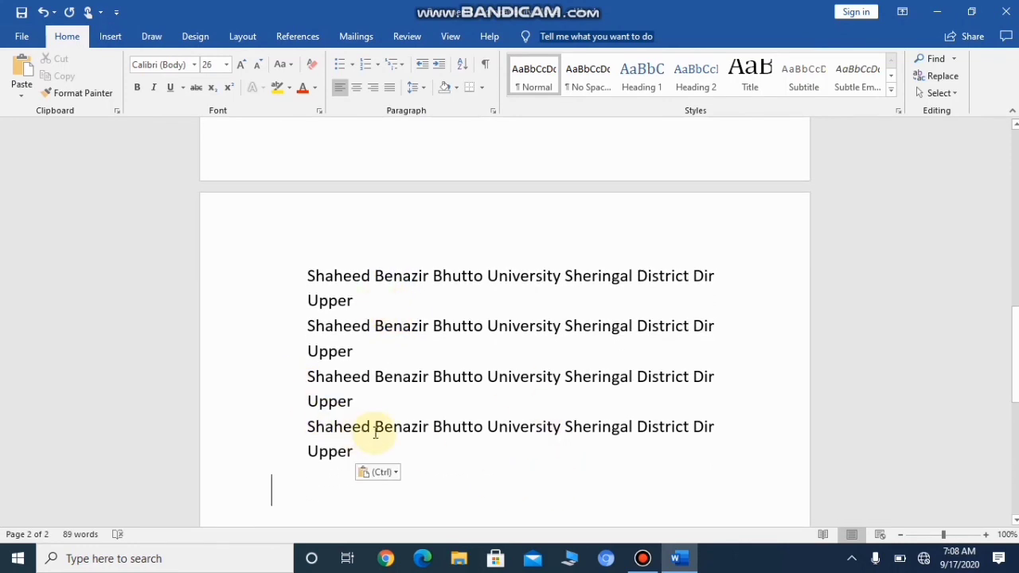
{"action": "scroll", "coordinate": [350, 398], "scroll_direction": "down", "scroll_amount": 2}
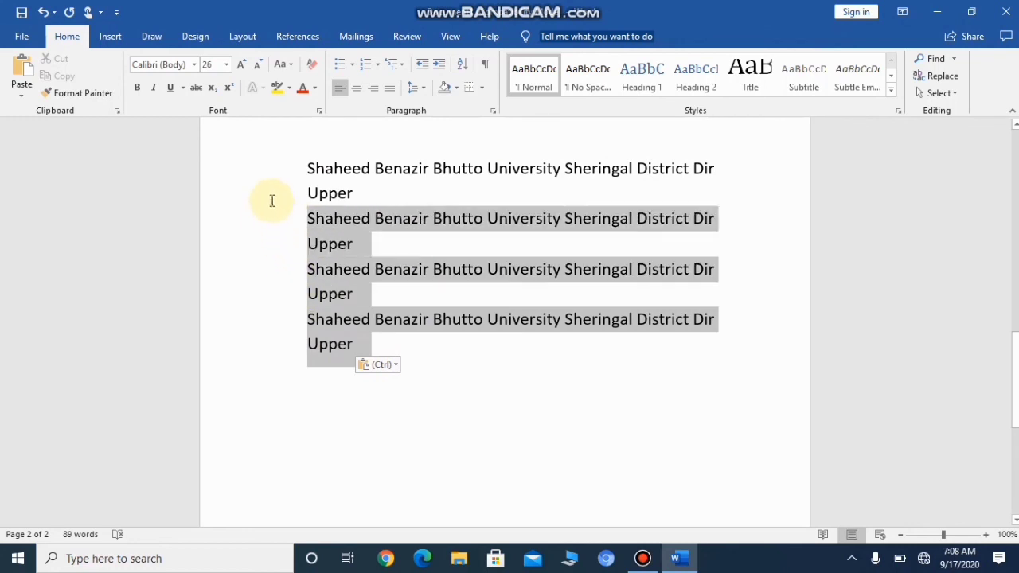
Apply a yellow highlight to the second pasted university line
{"action": "left_click_drag", "start_coordinate": [297, 292], "coordinate": [264, 175]}
{"action": "left_click", "coordinate": [351, 234]}
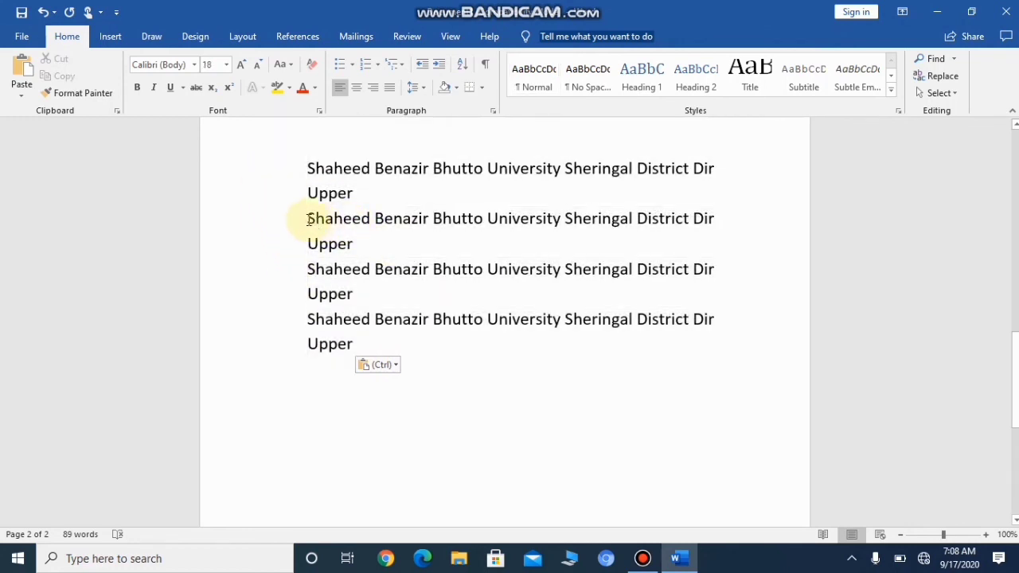
{"action": "left_click_drag", "start_coordinate": [307, 218], "coordinate": [720, 221]}
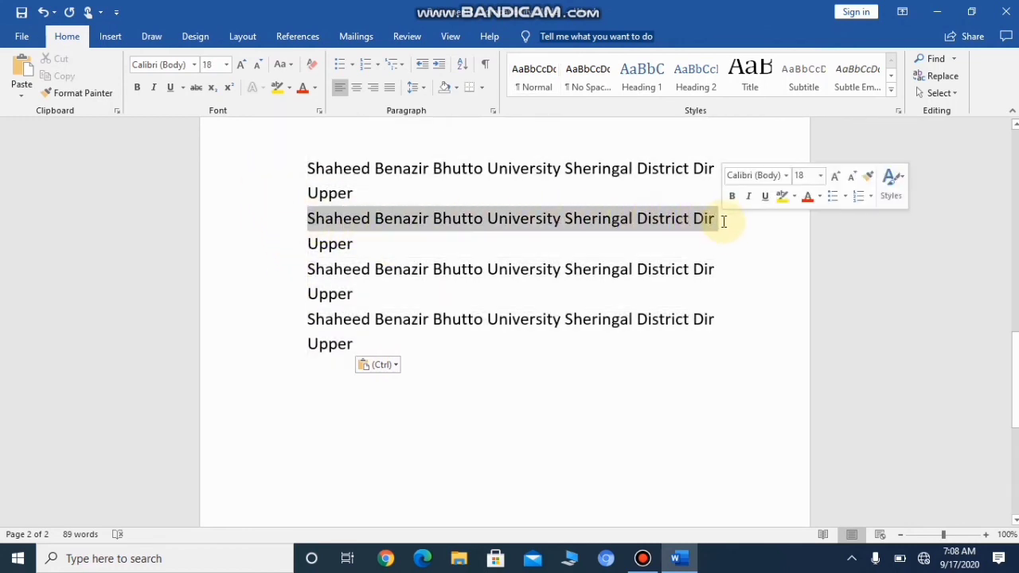
{"action": "left_click", "coordinate": [278, 89]}
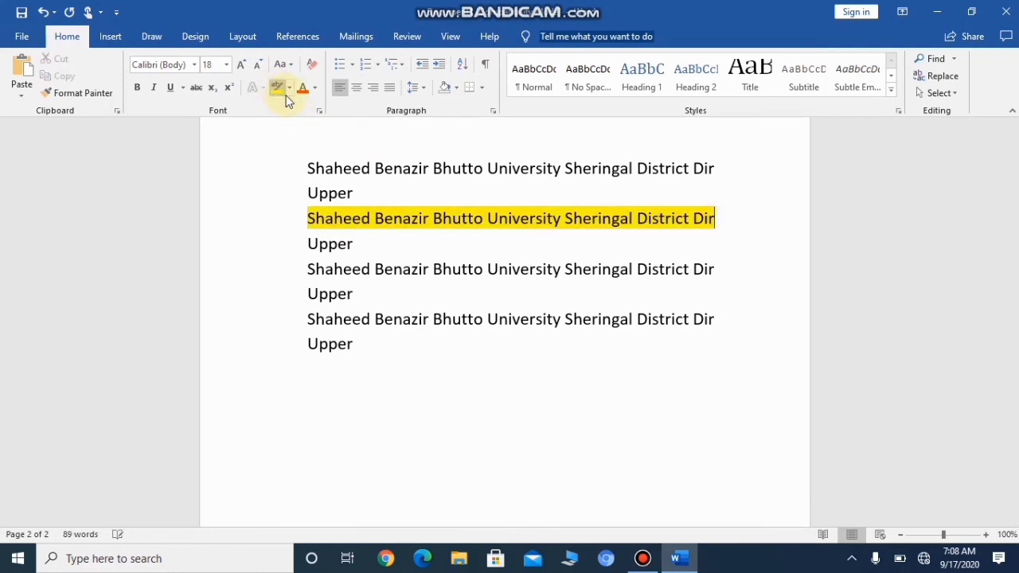
{"action": "left_click", "coordinate": [409, 395]}
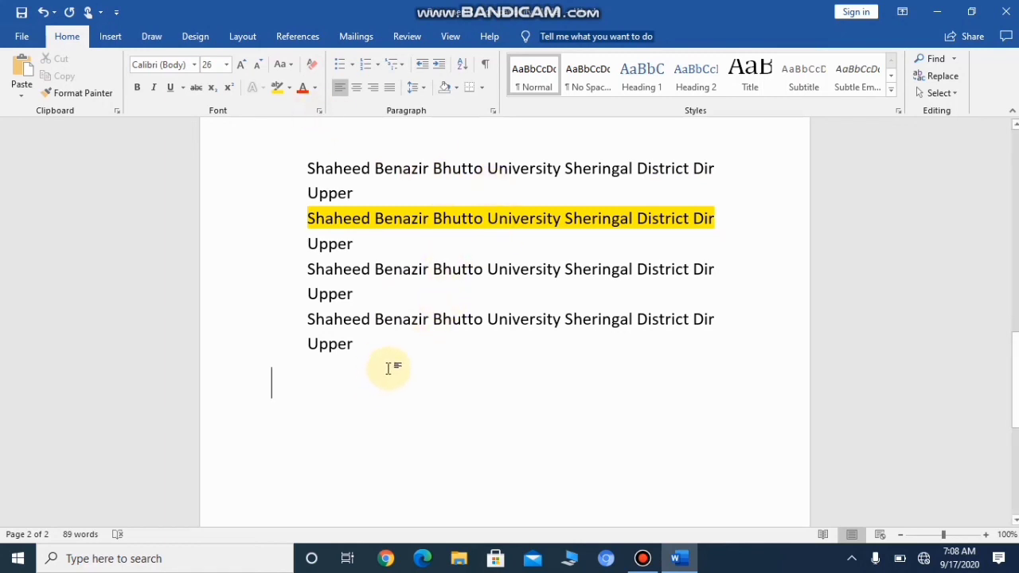
{"action": "key", "text": "Return"}
{"action": "key", "text": "BackSpace"}
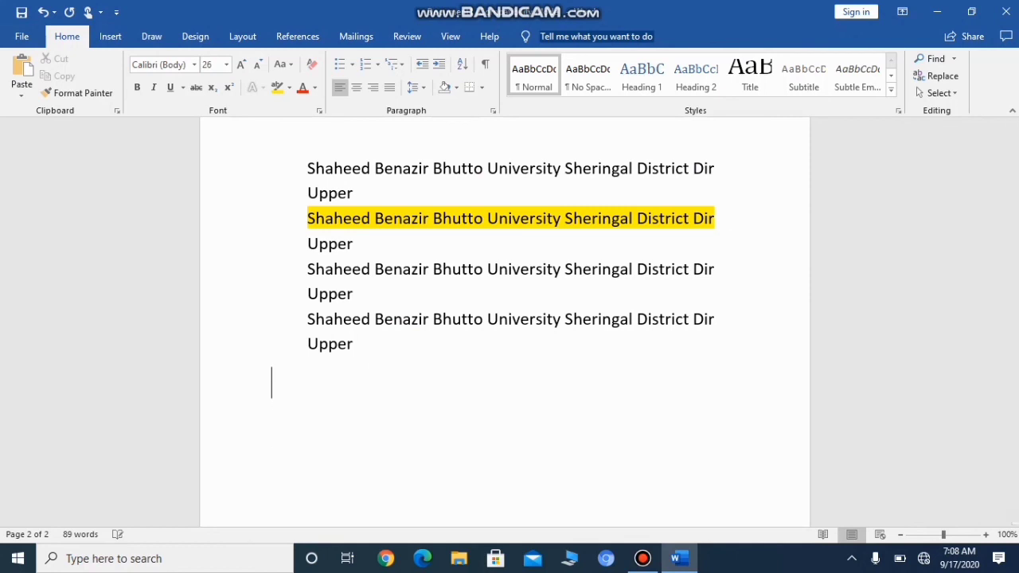
Change the last university paragraph's font colour to blue
{"action": "left_click", "coordinate": [320, 92]}
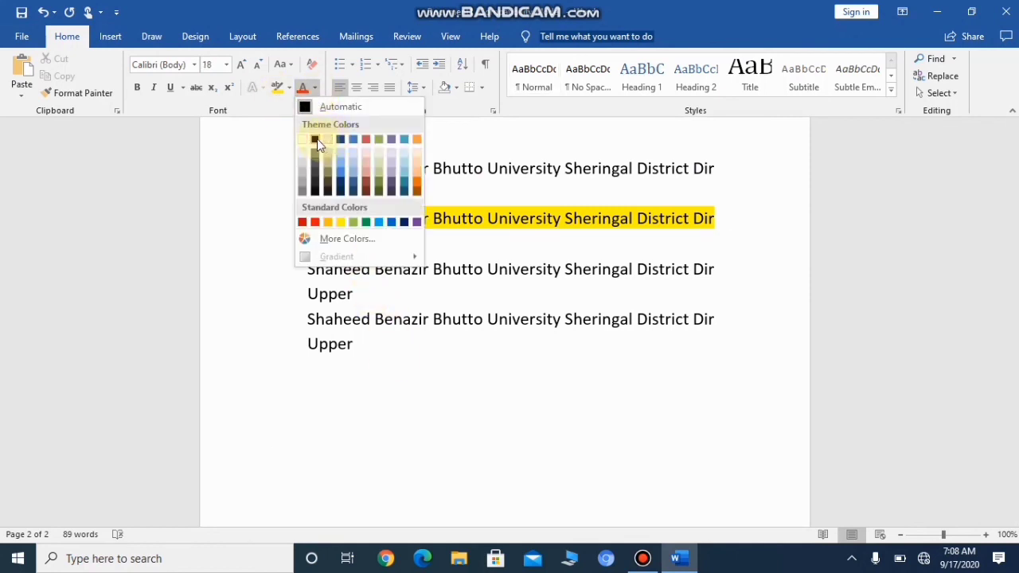
{"action": "key", "text": "Escape"}
{"action": "double_click", "coordinate": [342, 344]}
{"action": "double_click", "coordinate": [282, 320]}
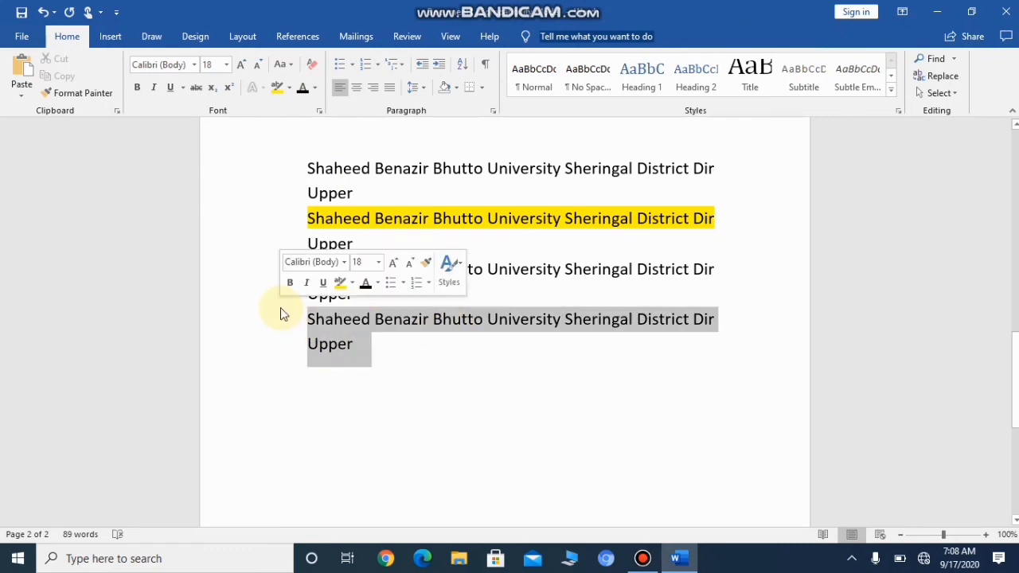
{"action": "left_click", "coordinate": [317, 86]}
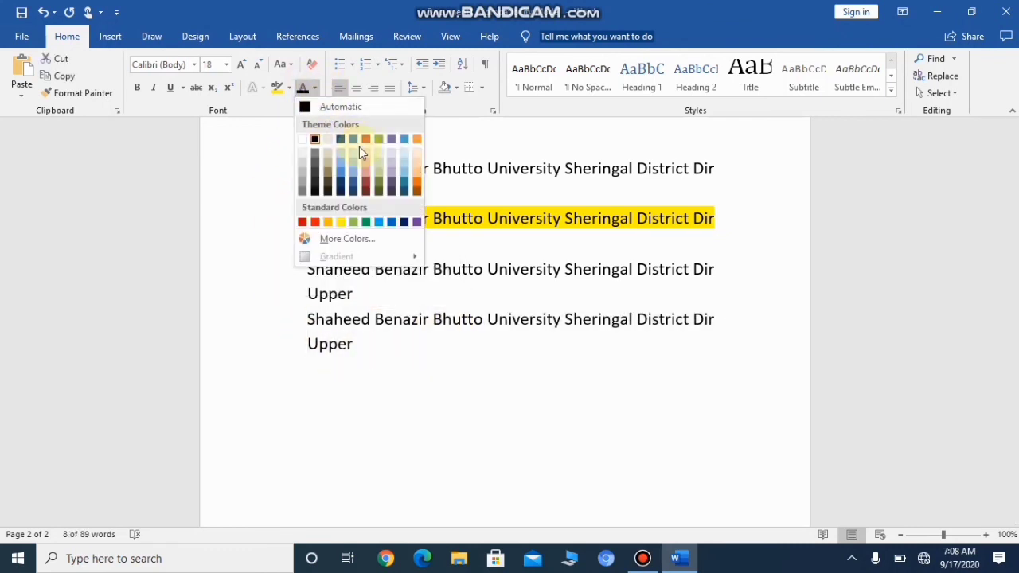
{"action": "left_click", "coordinate": [364, 141]}
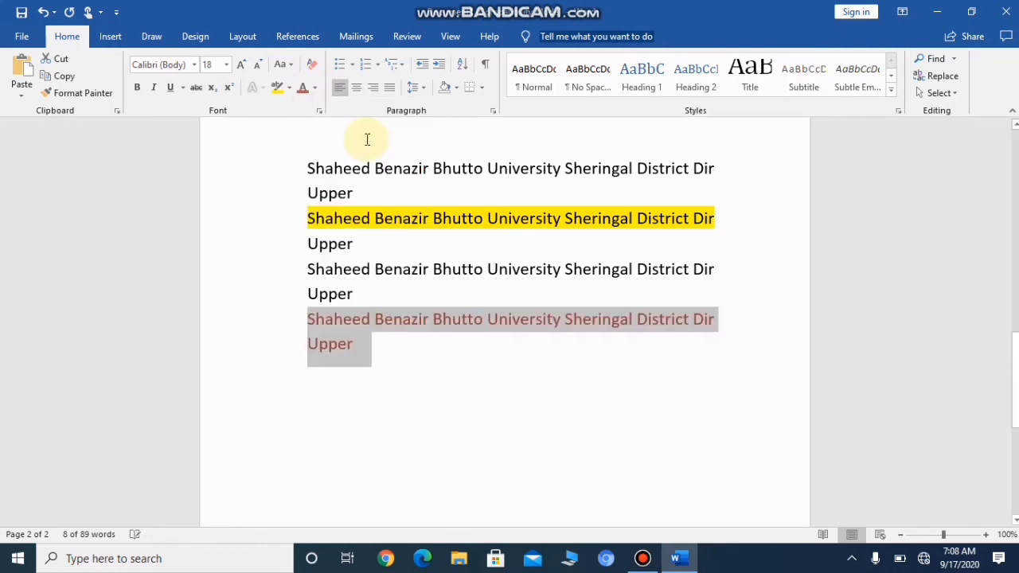
{"action": "left_click", "coordinate": [317, 89]}
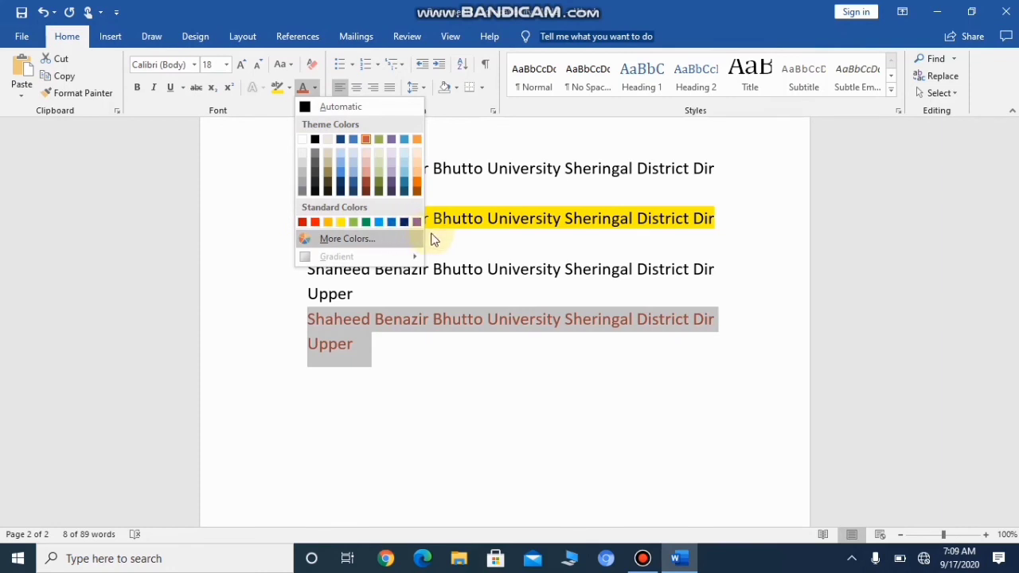
{"action": "left_click", "coordinate": [391, 224]}
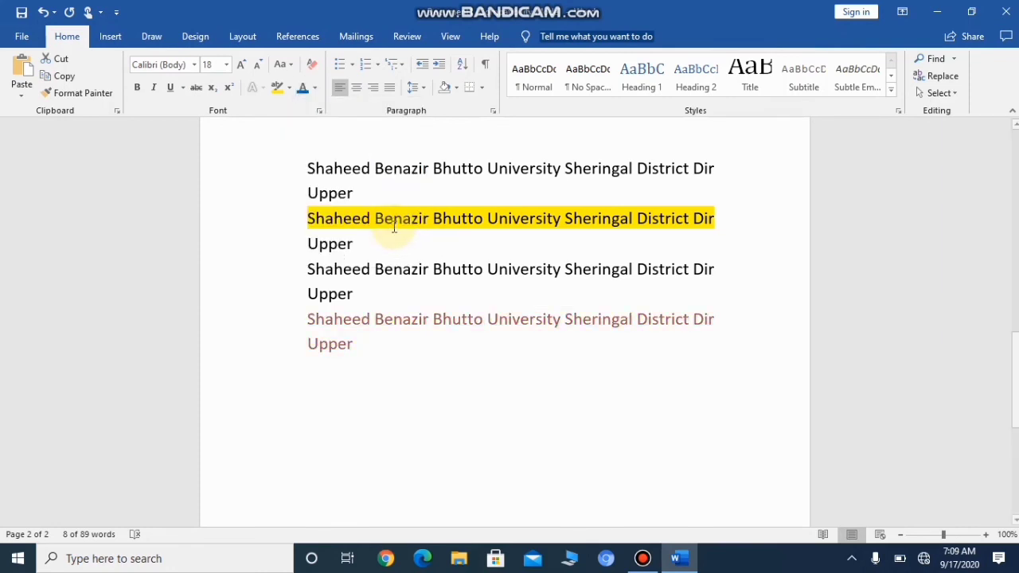
{"action": "left_click", "coordinate": [433, 388]}
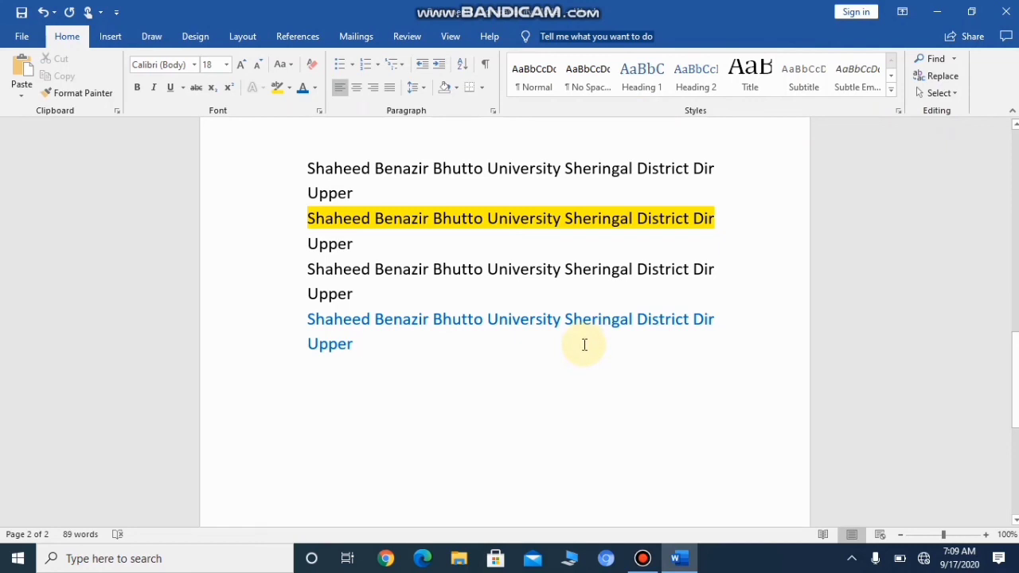
Type the channel title on the empty line below the university lines
{"action": "scroll", "coordinate": [557, 358], "scroll_direction": "down", "scroll_amount": 3}
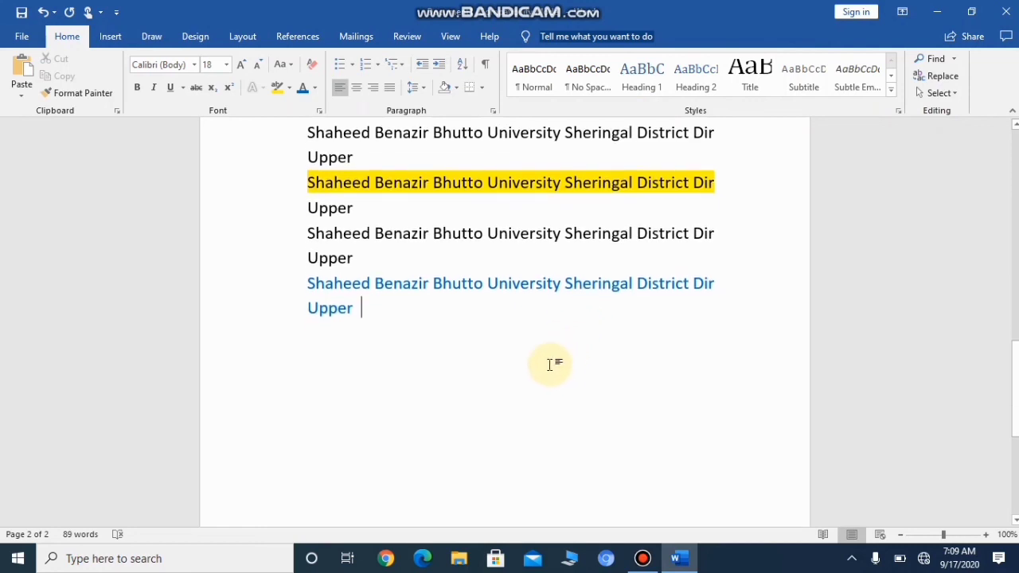
{"action": "left_click", "coordinate": [356, 375]}
{"action": "type", "text": "Study"}
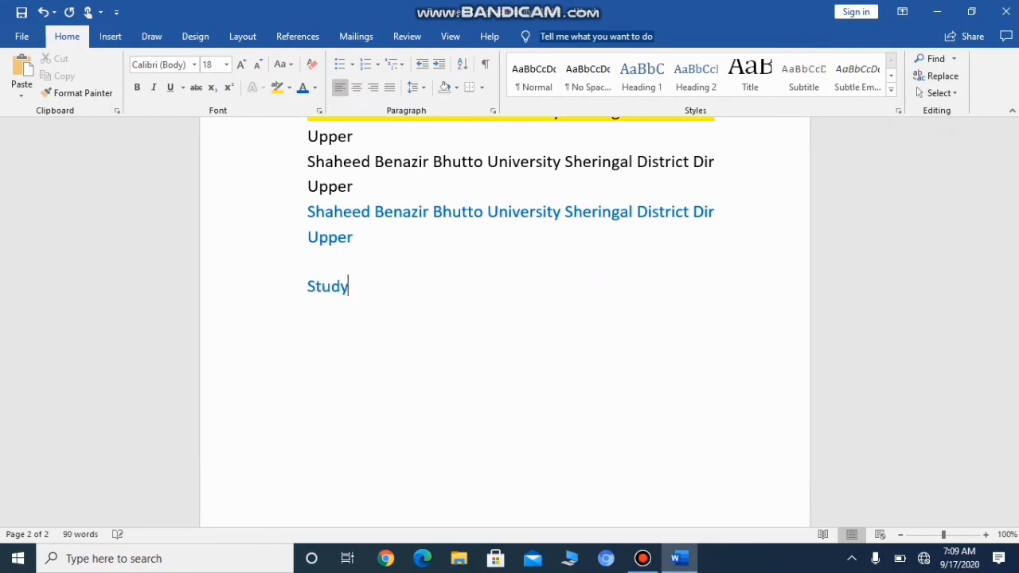
{"action": "type", "text": " With N"}
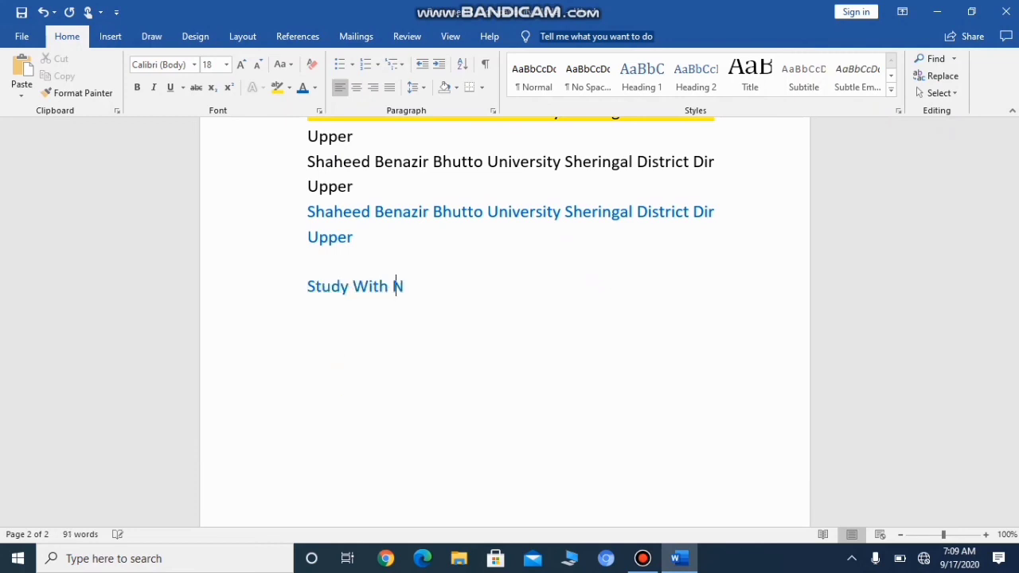
{"action": "type", "text": "Ad"}
{"action": "key", "text": "BackSpace"}
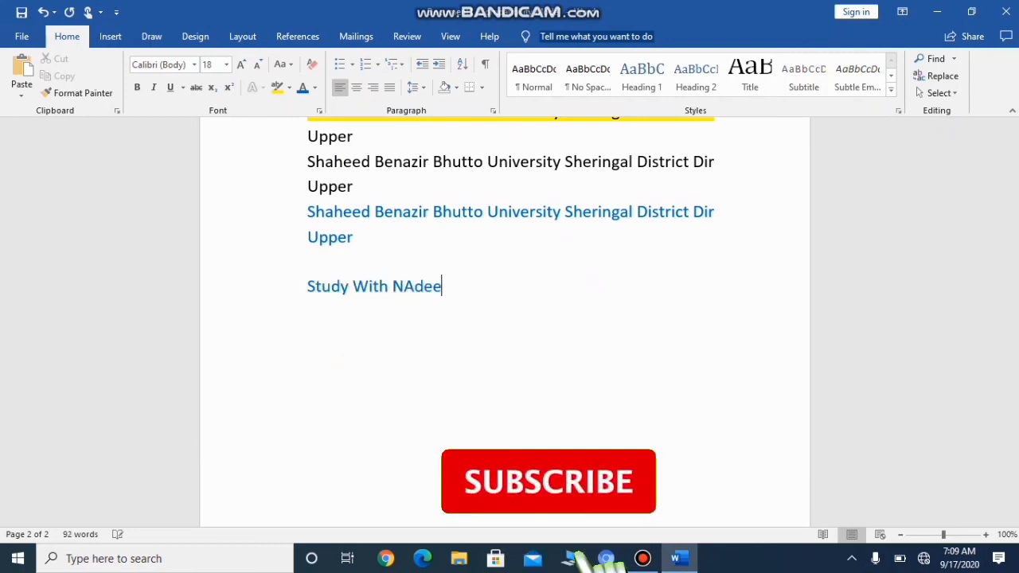
{"action": "key", "text": "BackSpace"}
{"action": "key", "text": "BackSpace"}
{"action": "key", "text": "BackSpace"}
{"action": "key", "text": "BackSpace"}
{"action": "type", "text": "a"}
{"action": "type", "text": "d"}
{"action": "type", "text": "eem"}
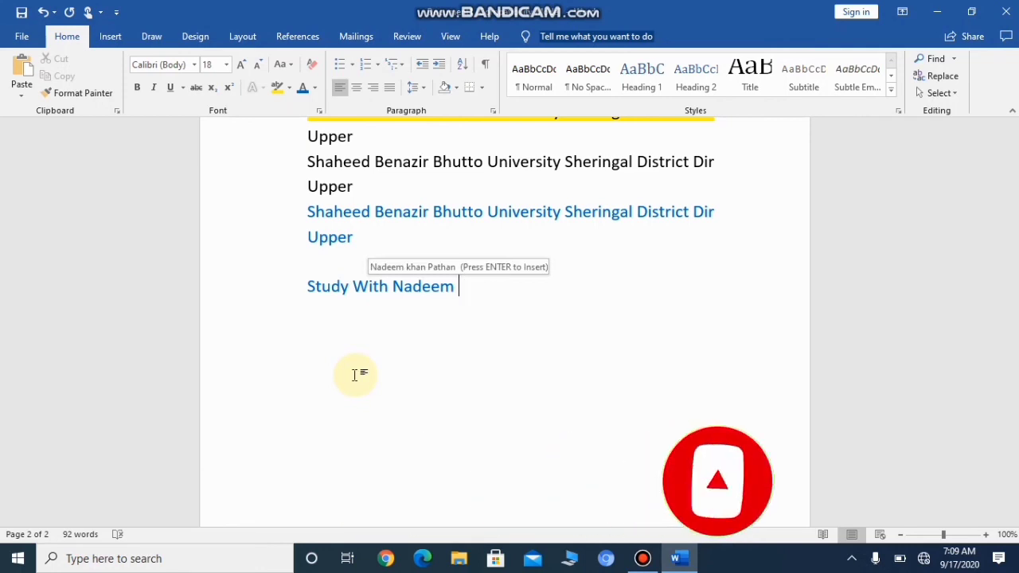
{"action": "key", "text": "Return"}
{"action": "key", "text": "BackSpace"}
{"action": "key", "text": "BackSpace"}
{"action": "key", "text": "BackSpace"}
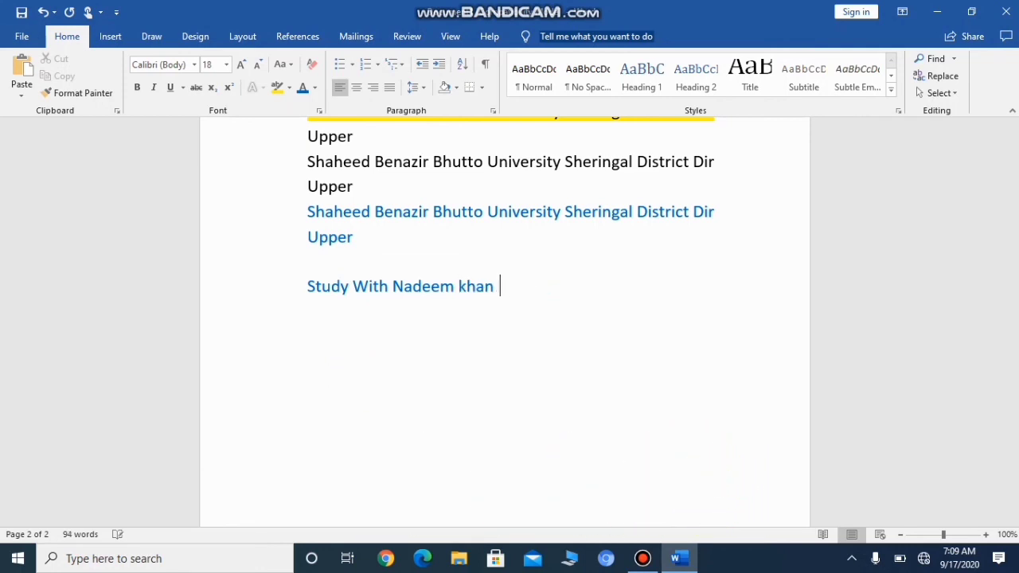
{"action": "key", "text": "Return"}
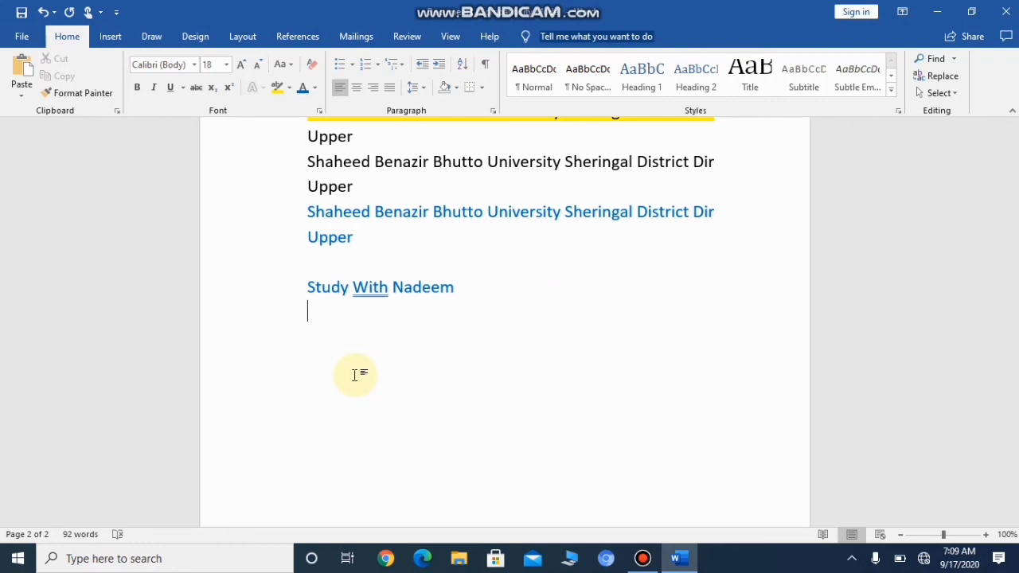
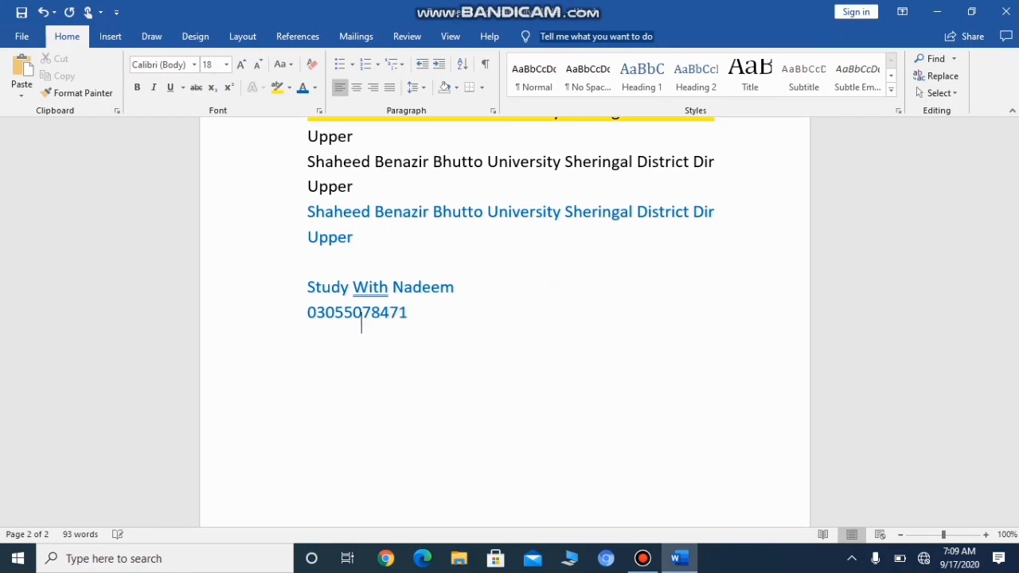
Add the phone number, social handle and name on separate lines below it
{"action": "key", "text": "Return"}
{"action": "type", "text": "@"}
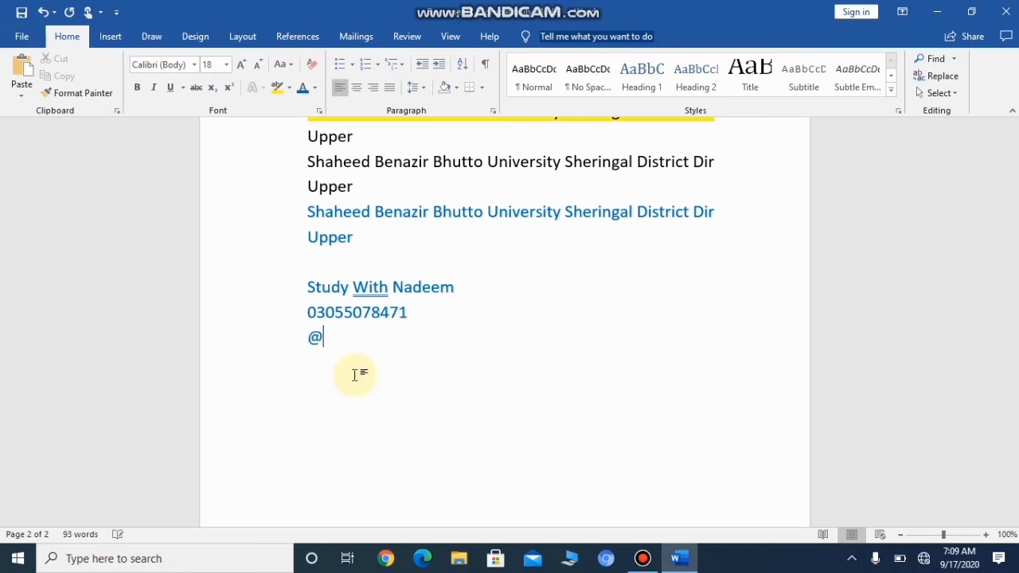
{"action": "type", "text": "Mr.pathan.offical"}
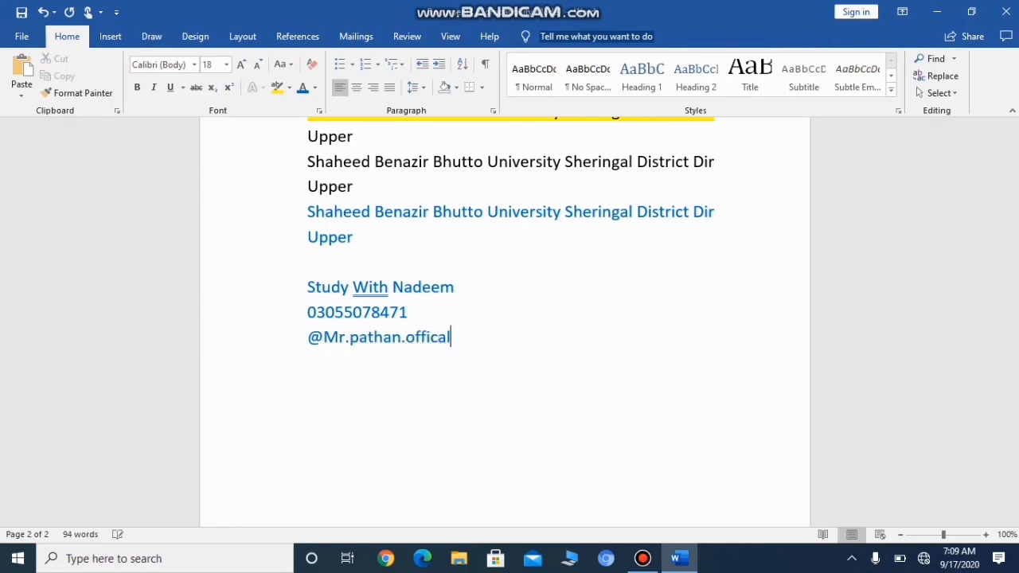
{"action": "key", "text": "Return"}
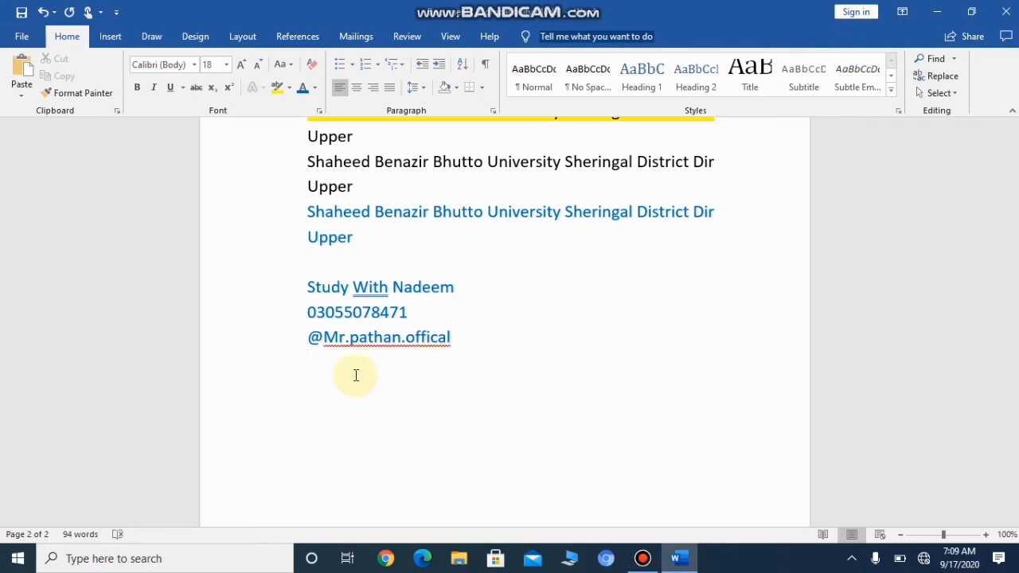
{"action": "type", "text": "Mr."}
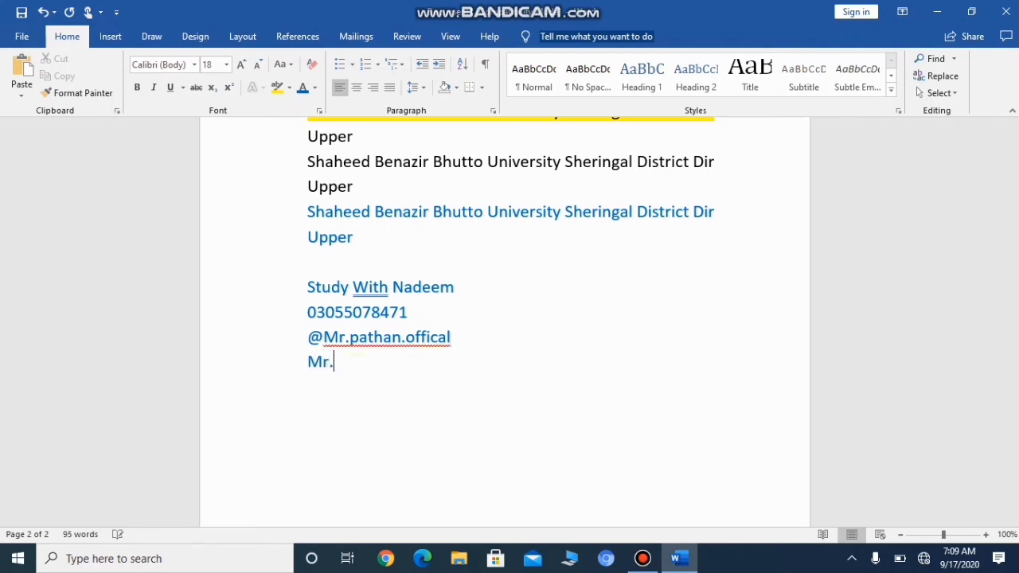
{"action": "type", "text": "Tajeeb"}
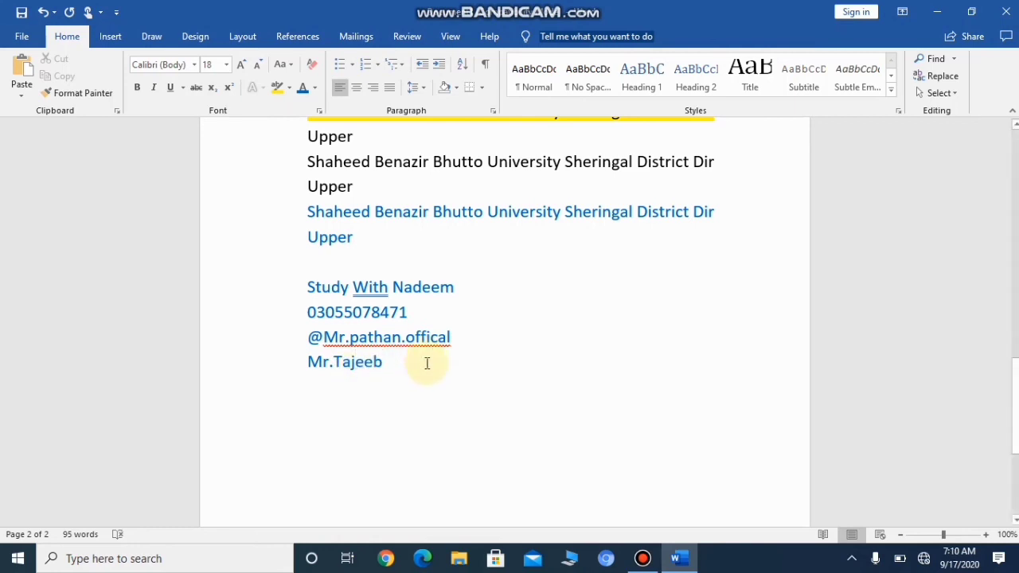
{"action": "scroll", "coordinate": [427, 363], "scroll_direction": "up", "scroll_amount": 1}
{"action": "scroll", "coordinate": [429, 373], "scroll_direction": "up", "scroll_amount": 1}
{"action": "scroll", "coordinate": [448, 387], "scroll_direction": "up", "scroll_amount": 2}
{"action": "scroll", "coordinate": [480, 403], "scroll_direction": "up", "scroll_amount": 2}
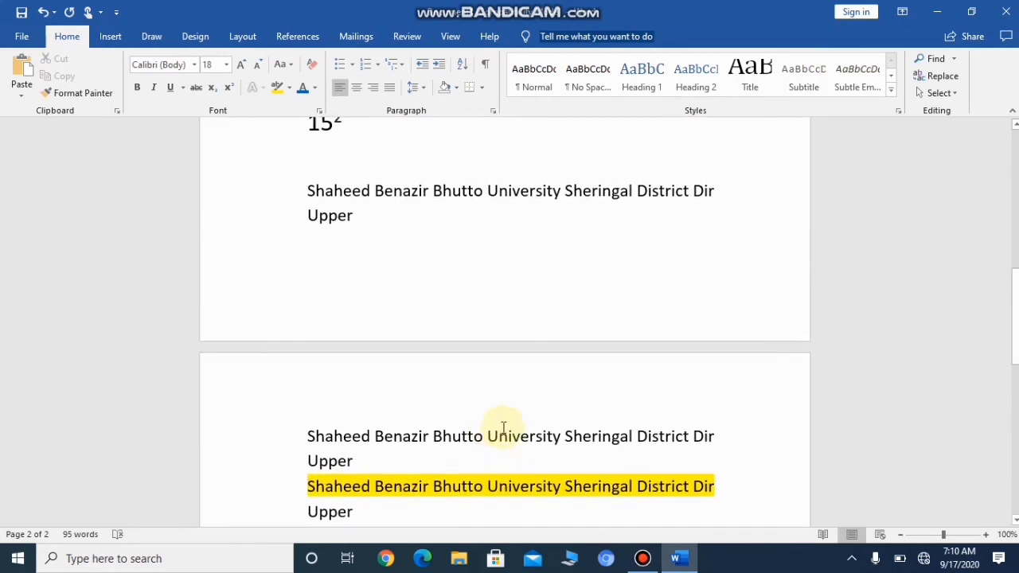
{"action": "scroll", "coordinate": [512, 426], "scroll_direction": "down", "scroll_amount": 2}
{"action": "scroll", "coordinate": [526, 425], "scroll_direction": "down", "scroll_amount": 1}
{"action": "scroll", "coordinate": [533, 426], "scroll_direction": "down", "scroll_amount": 1}
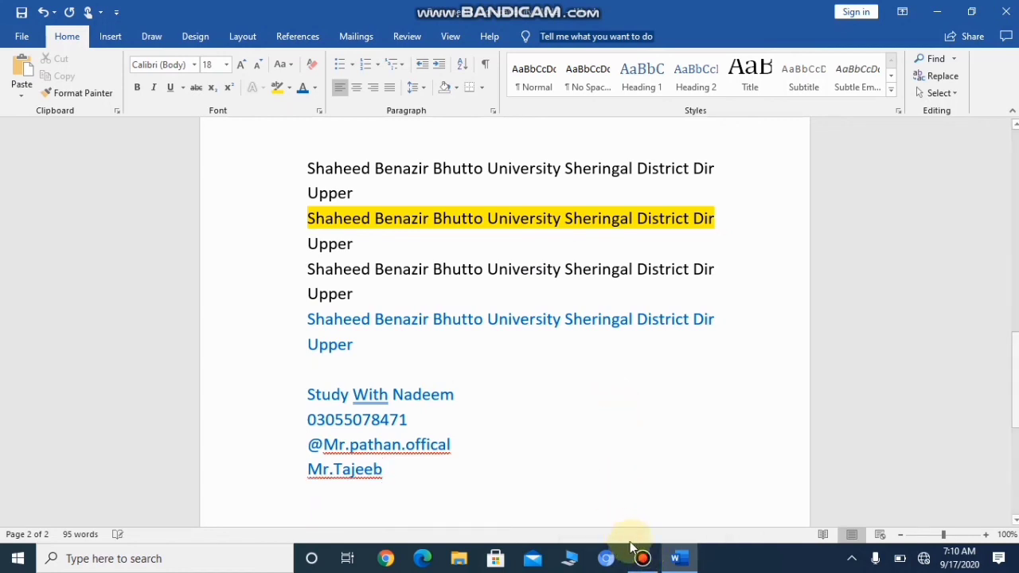
{"action": "mouse_move", "coordinate": [640, 567]}
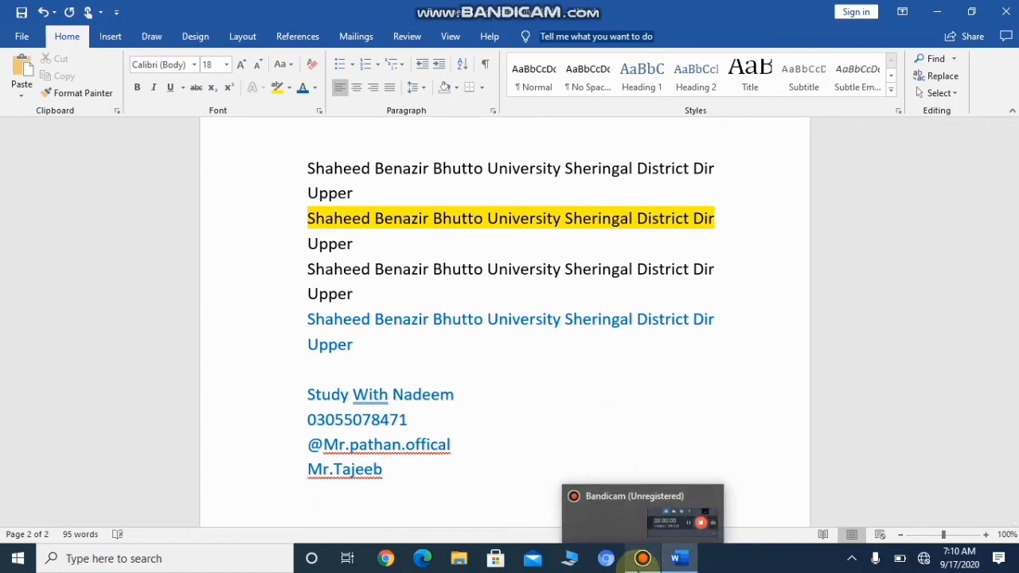